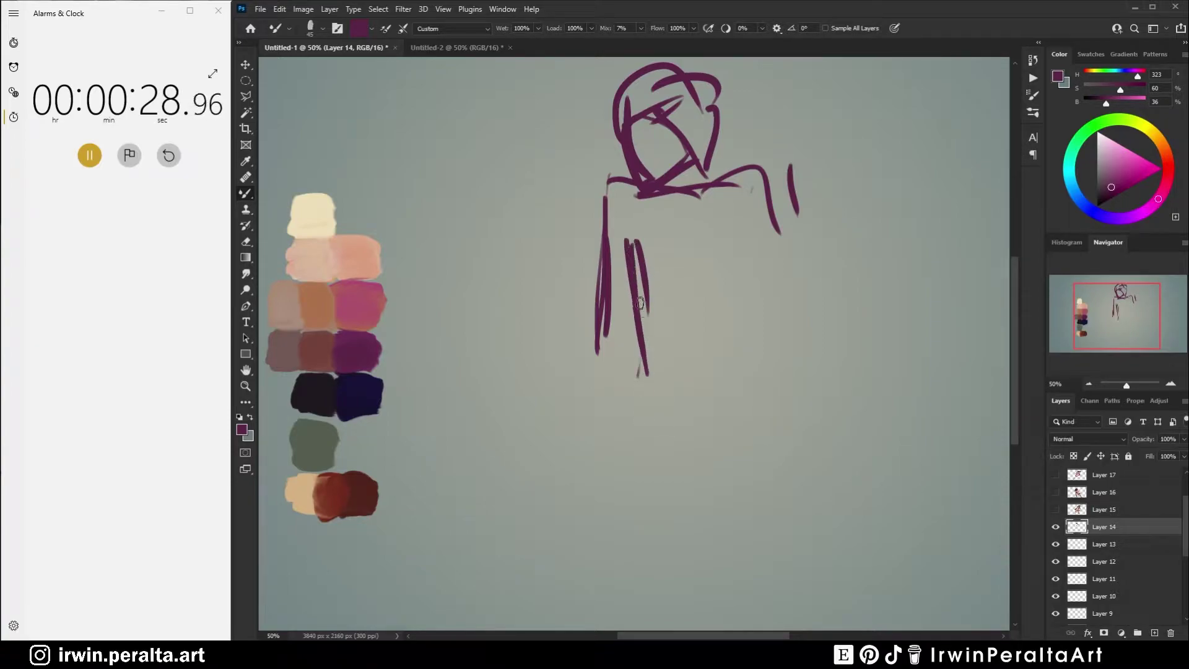
Step: Sketch the figure's straight arm, torso side and bust with purple brush strokes below the head and shoulders
drag(644, 286, 637, 452)
mouse_move(767, 238)
mouse_down()
mouse_move(785, 334)
mouse_move(768, 299)
mouse_up()
drag(661, 325, 779, 320)
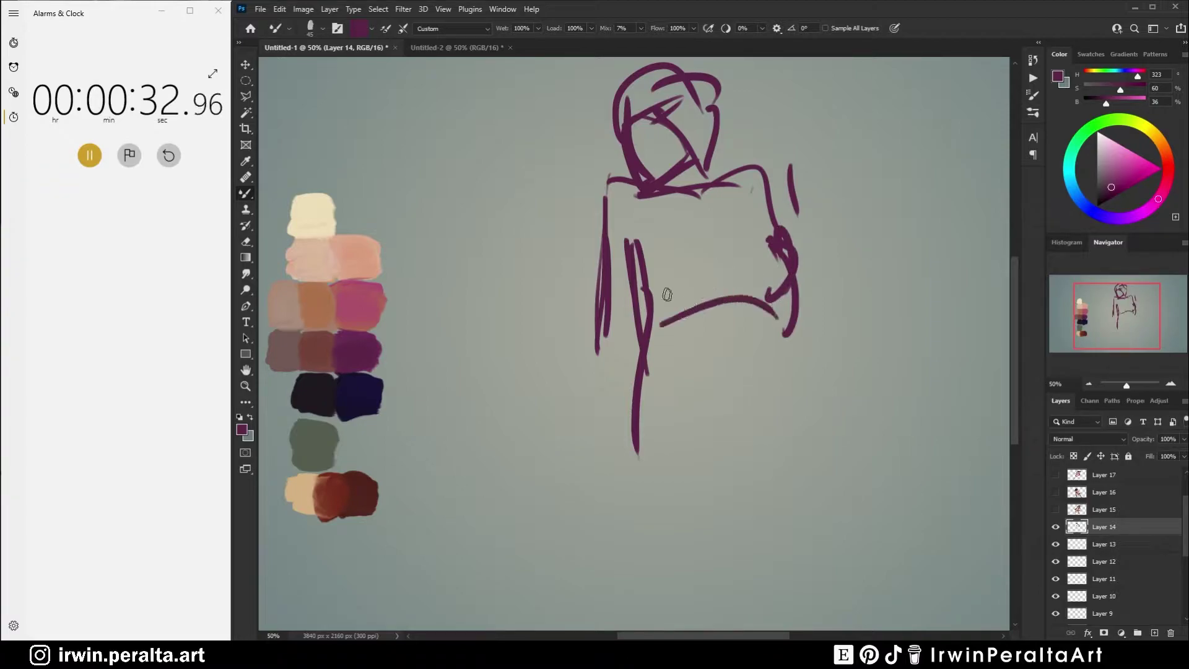
drag(654, 276, 736, 305)
drag(698, 243, 734, 290)
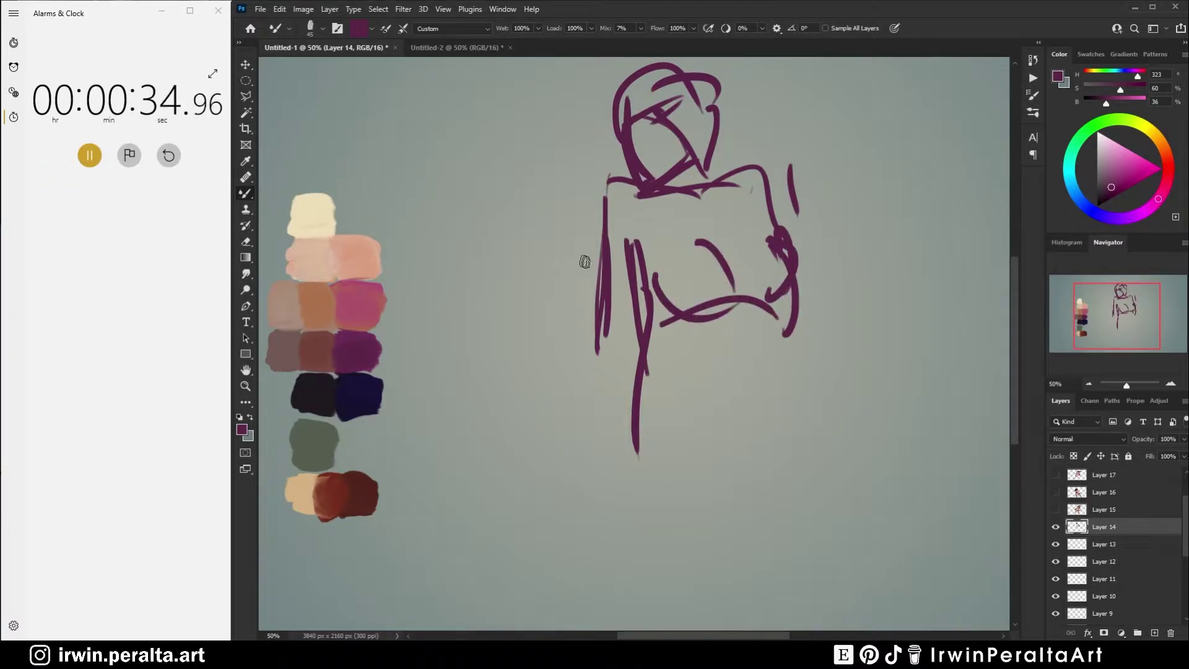
drag(600, 295, 611, 450)
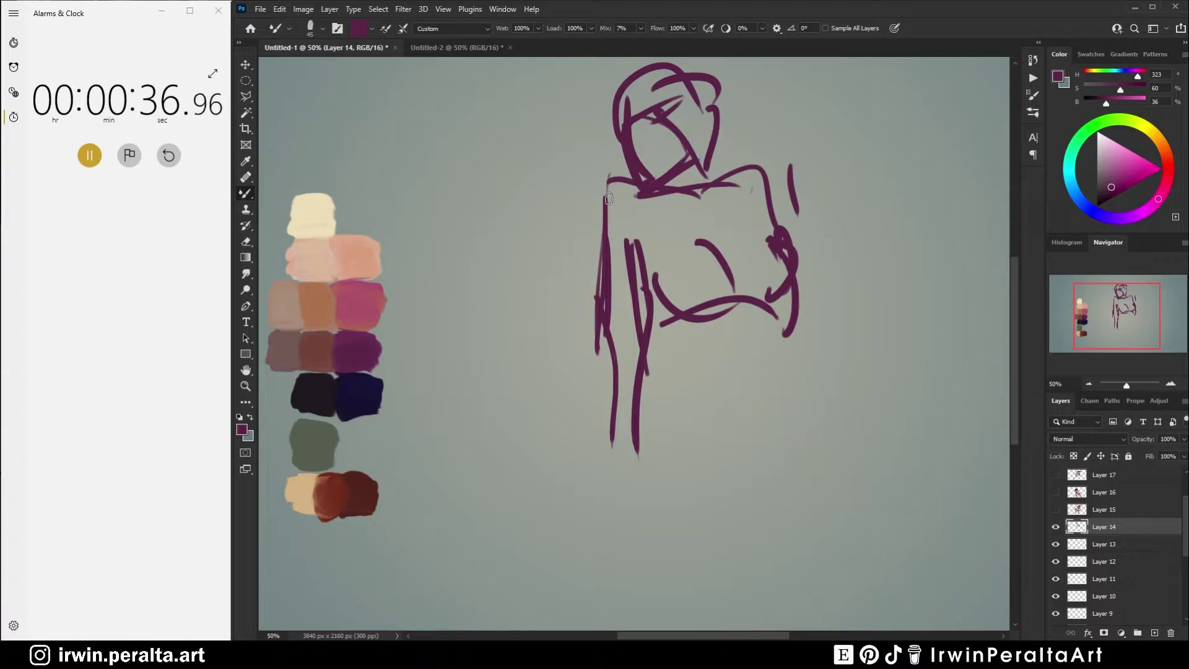
drag(609, 198, 596, 296)
Step: Sketch the waist, hips and briefs outline, plus the bent arm resting on the hip, in purple
mouse_move(785, 303)
mouse_down()
mouse_move(780, 365)
mouse_move(796, 453)
mouse_up()
mouse_move(780, 356)
mouse_down()
mouse_move(803, 475)
mouse_move(745, 358)
mouse_up()
drag(704, 505, 833, 421)
mouse_move(653, 447)
mouse_down()
mouse_move(727, 513)
mouse_move(706, 503)
mouse_up()
mouse_move(645, 400)
mouse_down()
mouse_move(783, 391)
mouse_move(759, 408)
mouse_up()
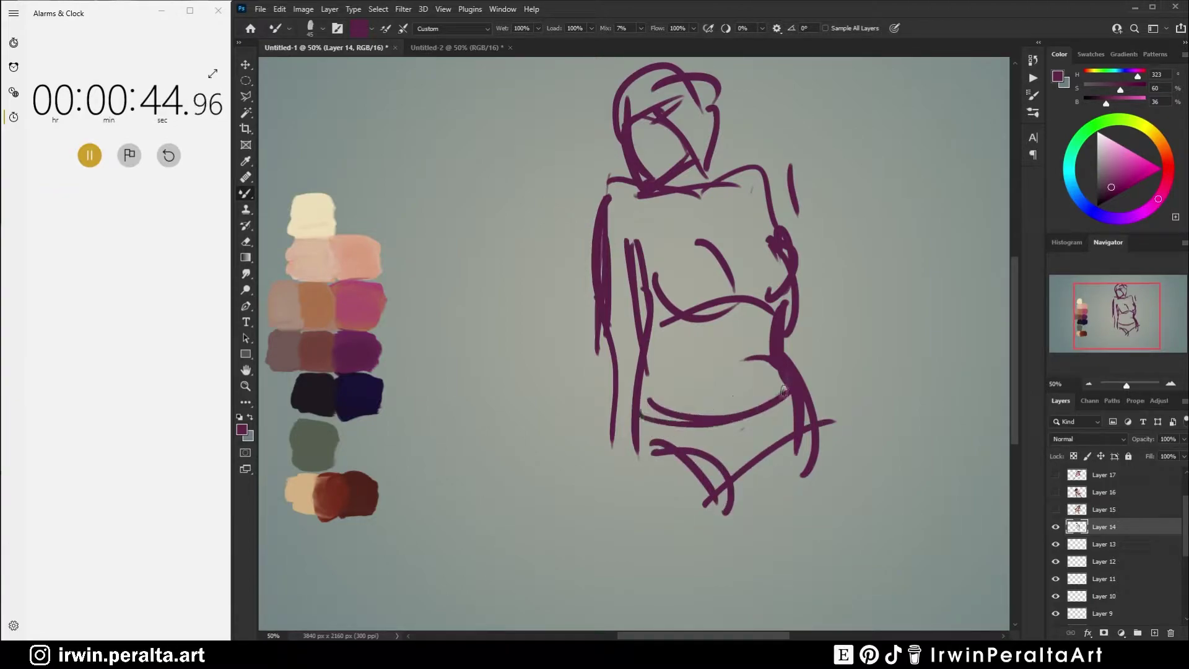
mouse_move(766, 176)
mouse_down()
mouse_move(855, 299)
mouse_move(813, 394)
mouse_up()
mouse_move(787, 334)
mouse_down()
mouse_move(853, 292)
mouse_move(835, 281)
mouse_move(806, 368)
mouse_move(861, 306)
mouse_up()
Step: Sketch the lines of both thighs below the hips and add a purple stroke inside the face
mouse_move(650, 429)
mouse_down()
mouse_move(598, 580)
mouse_move(569, 589)
mouse_move(633, 457)
mouse_move(531, 600)
mouse_up()
mouse_move(715, 481)
mouse_down()
mouse_move(649, 574)
mouse_move(727, 489)
mouse_move(623, 609)
mouse_up()
drag(722, 483, 713, 580)
mouse_move(815, 433)
mouse_down()
mouse_move(764, 534)
mouse_move(801, 443)
mouse_move(716, 626)
mouse_up()
drag(711, 514, 703, 570)
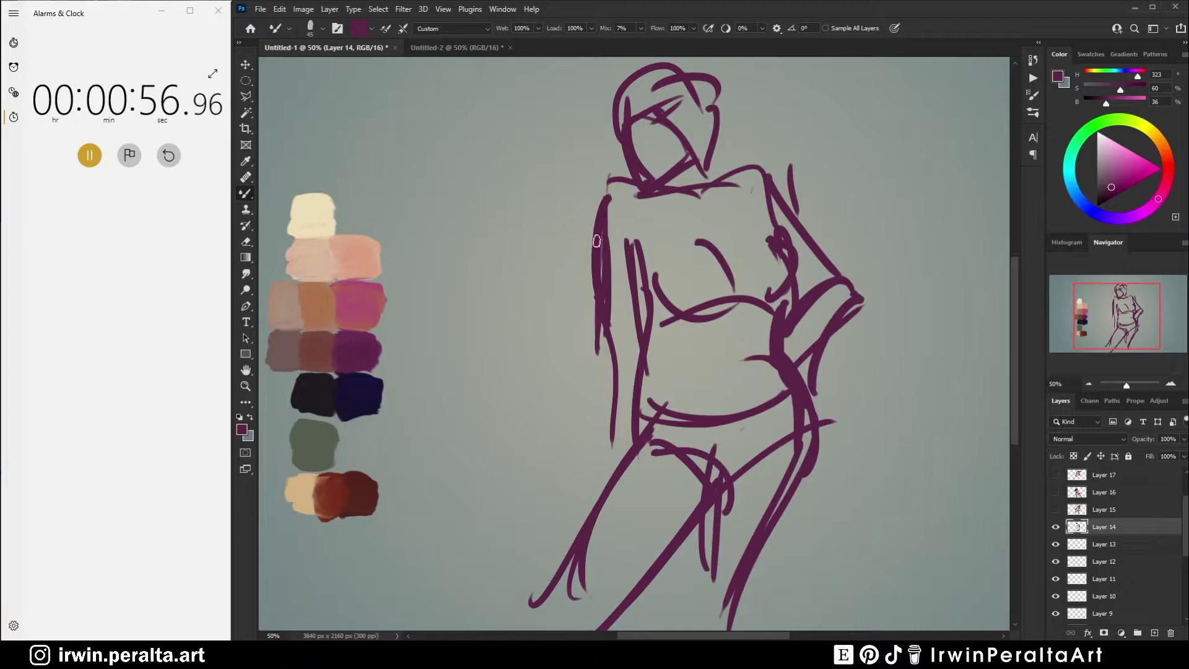
drag(635, 117, 655, 171)
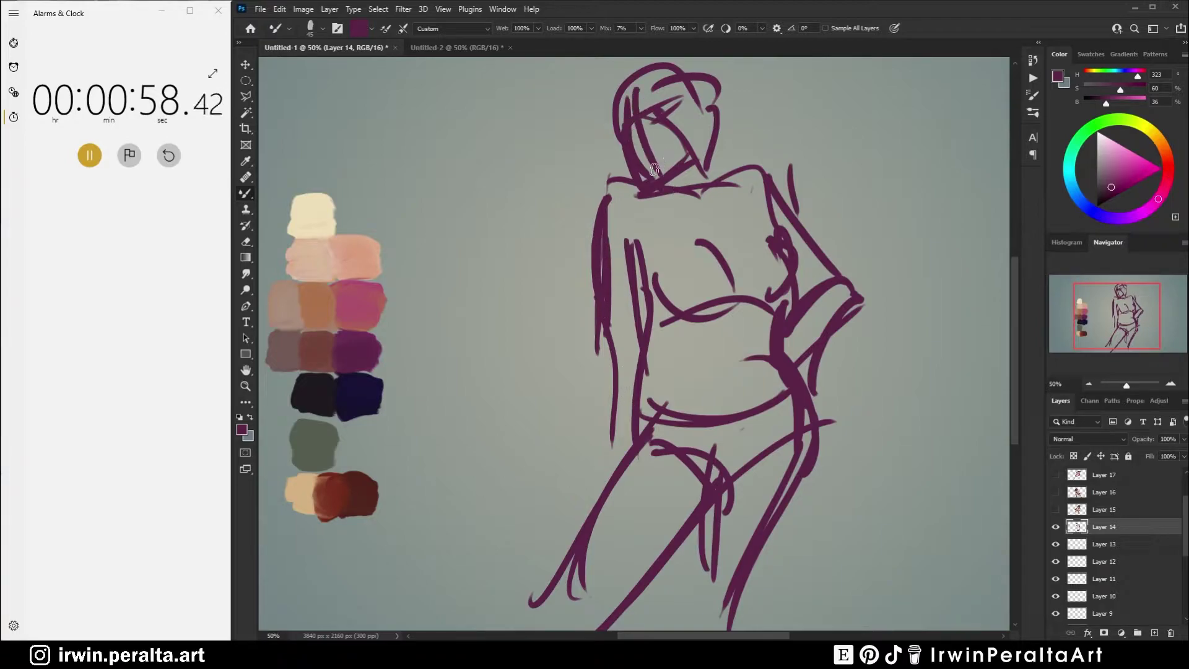
Step: Enlarge the brush and paint the curly hair around the face with the navy and near-black palette colours
alt+click(330, 397)
key(bracketright)
key(bracketright)
key(bracketright)
key(bracketright)
mouse_move(636, 180)
mouse_down()
mouse_move(606, 125)
mouse_move(608, 85)
mouse_move(616, 186)
mouse_move(614, 126)
mouse_move(665, 68)
mouse_move(610, 90)
mouse_move(604, 79)
mouse_move(631, 61)
mouse_move(668, 89)
mouse_move(707, 85)
mouse_move(657, 76)
mouse_move(704, 72)
mouse_move(687, 115)
mouse_move(719, 115)
mouse_move(702, 140)
mouse_move(736, 136)
mouse_move(736, 174)
mouse_move(719, 151)
mouse_up()
alt+click(354, 394)
alt+click(310, 387)
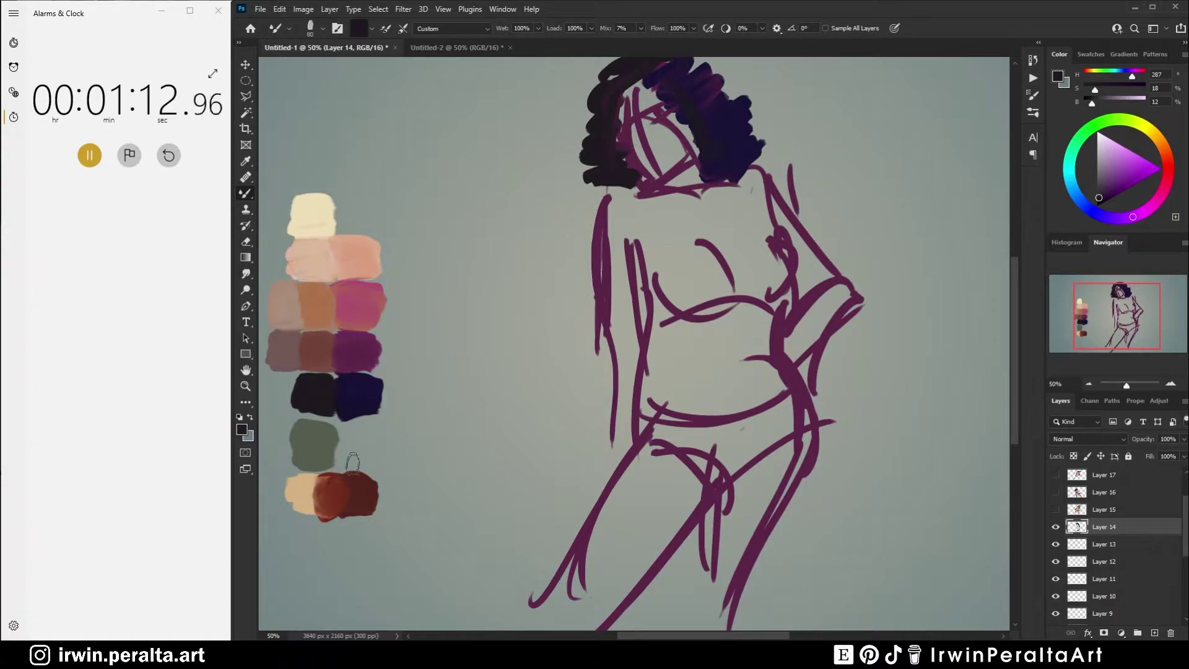
Step: Paint reddish-brown shadows on the jaw, neck, shoulder line and bent upper arm using the palette swatch
alt+click(322, 350)
mouse_move(679, 131)
mouse_down()
mouse_move(660, 187)
mouse_move(683, 144)
mouse_move(697, 158)
mouse_move(668, 182)
mouse_move(695, 171)
mouse_move(692, 184)
mouse_move(613, 208)
mouse_move(686, 196)
mouse_up()
mouse_move(610, 192)
mouse_down()
mouse_move(672, 176)
mouse_move(651, 195)
mouse_up()
drag(771, 217, 785, 244)
mouse_move(810, 284)
mouse_down()
mouse_move(784, 232)
mouse_move(830, 286)
mouse_move(805, 268)
mouse_move(819, 302)
mouse_up()
Step: Thicken the shadows between the straight arm and torso and beneath the bust with the palette's purple
alt+click(354, 366)
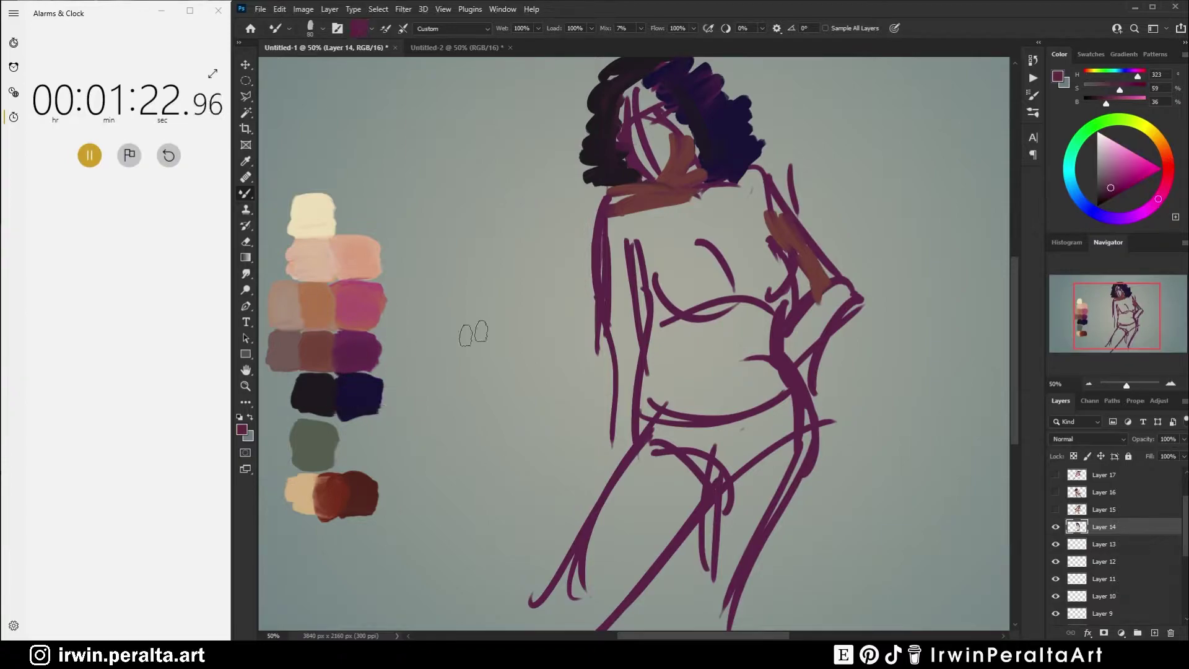
mouse_move(635, 287)
mouse_down()
mouse_move(629, 366)
mouse_move(642, 328)
mouse_up()
mouse_move(653, 286)
mouse_down()
mouse_move(738, 278)
mouse_move(761, 297)
mouse_move(666, 308)
mouse_move(801, 285)
mouse_move(742, 298)
mouse_up()
Step: Paint reddish-brown shadows on the bust, torso side, bent forearm and both thighs
alt+click(316, 348)
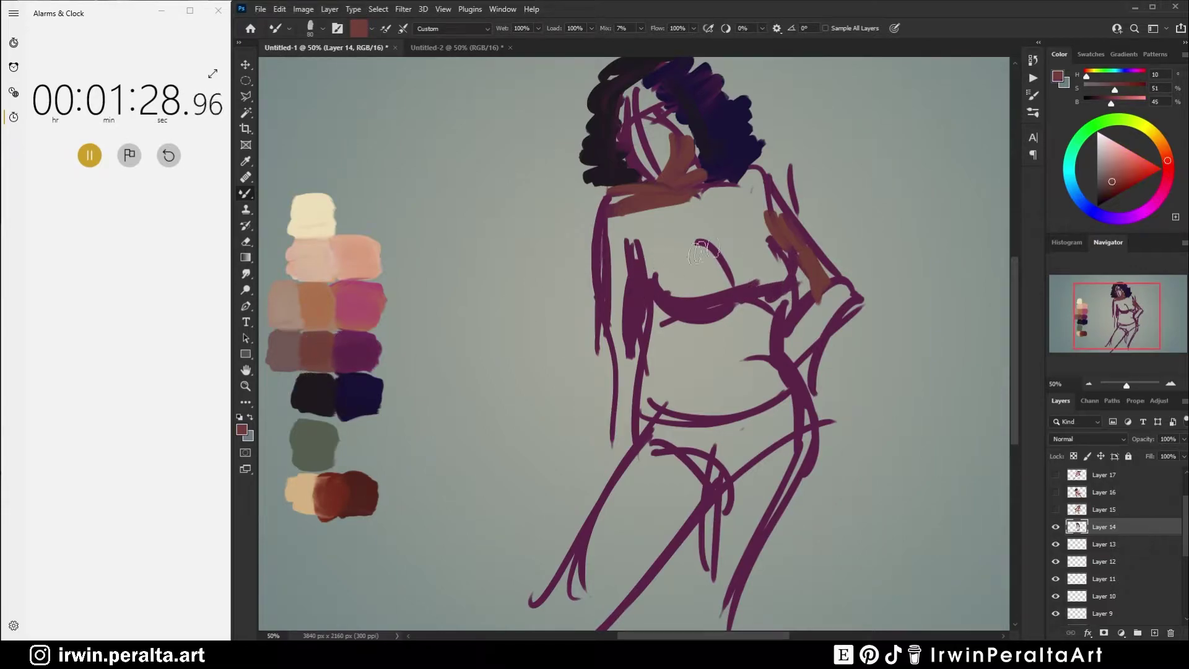
mouse_move(664, 269)
mouse_down()
mouse_move(757, 270)
mouse_move(703, 242)
mouse_move(743, 273)
mouse_move(842, 294)
mouse_move(780, 372)
mouse_up()
mouse_move(661, 329)
mouse_down()
mouse_move(662, 400)
mouse_move(600, 492)
mouse_up()
mouse_move(706, 463)
mouse_down()
mouse_move(685, 509)
mouse_move(702, 489)
mouse_move(659, 550)
mouse_up()
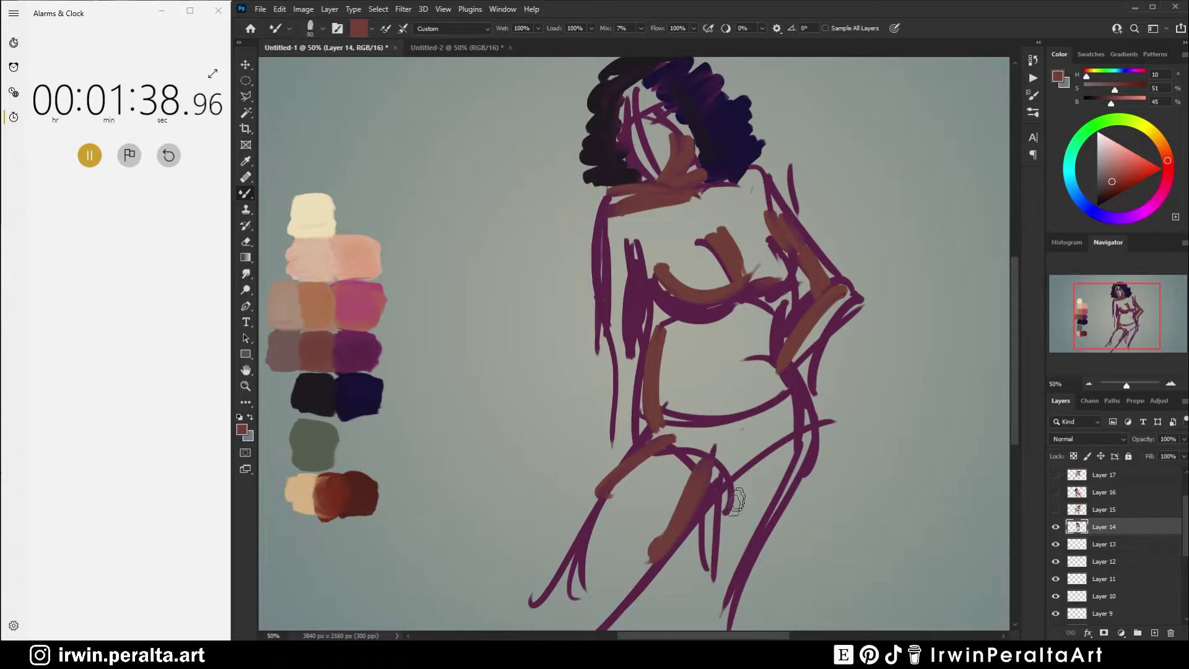
drag(730, 482, 717, 585)
mouse_move(812, 435)
mouse_down()
mouse_move(771, 536)
mouse_move(733, 587)
mouse_up()
drag(706, 537, 703, 604)
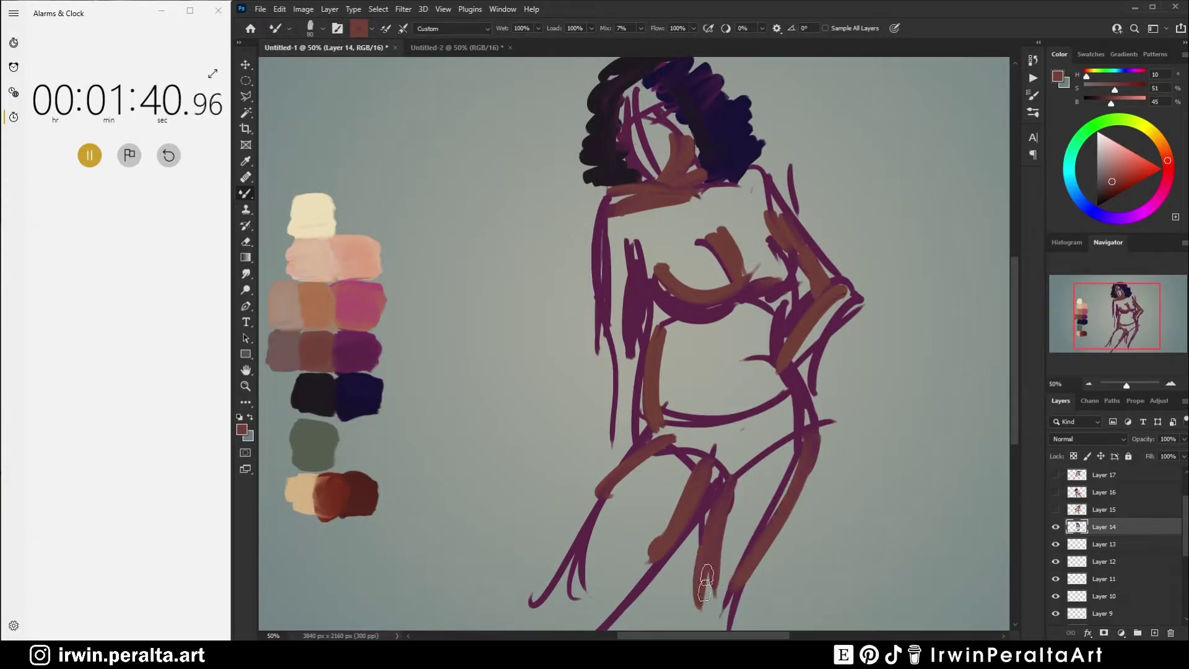
Step: Add magenta-pink mid-tones to both thighs, the lower belly and the torso side using the palette's pink
alt+click(360, 307)
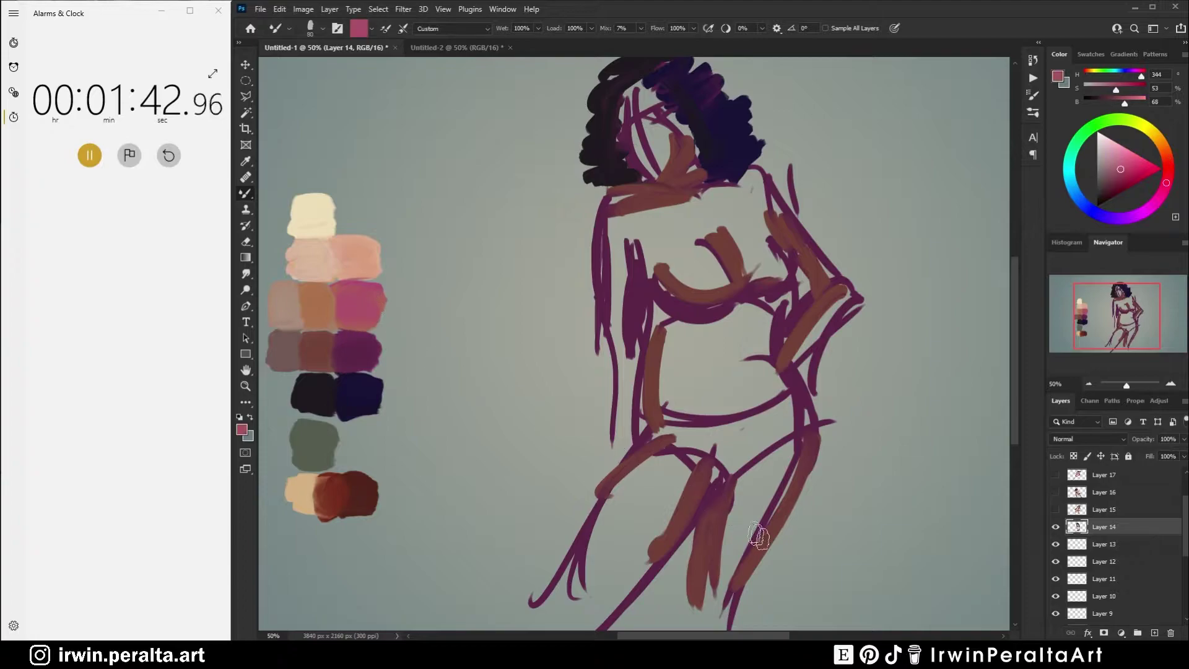
mouse_move(725, 498)
mouse_down()
mouse_move(711, 523)
mouse_move(736, 551)
mouse_move(699, 619)
mouse_up()
drag(806, 441, 731, 582)
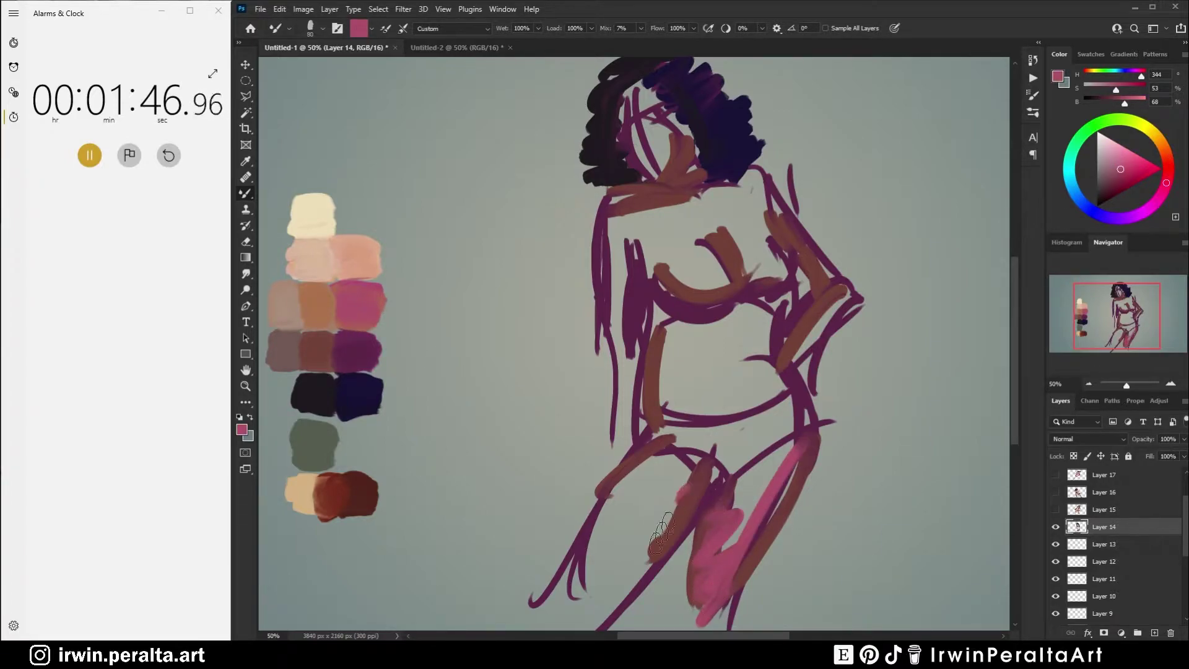
drag(688, 482, 592, 608)
drag(688, 460, 655, 525)
drag(664, 437, 588, 560)
drag(669, 408, 745, 393)
mouse_move(658, 387)
mouse_down()
mouse_move(709, 406)
mouse_move(658, 318)
mouse_up()
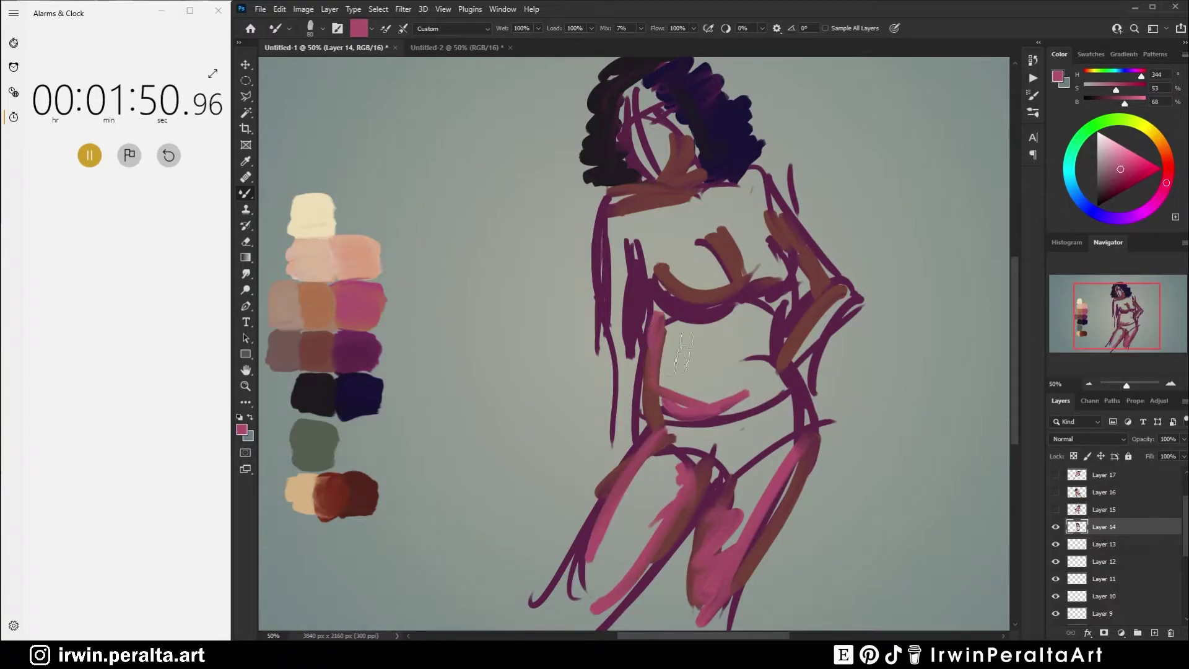
Step: Paint magenta-pink tones on the waist, both arms, the far shoulder, the face and the hand on the thigh
drag(769, 293, 775, 390)
drag(799, 347, 838, 295)
mouse_move(785, 212)
mouse_down()
mouse_move(824, 280)
mouse_move(773, 230)
mouse_up()
drag(707, 201, 758, 175)
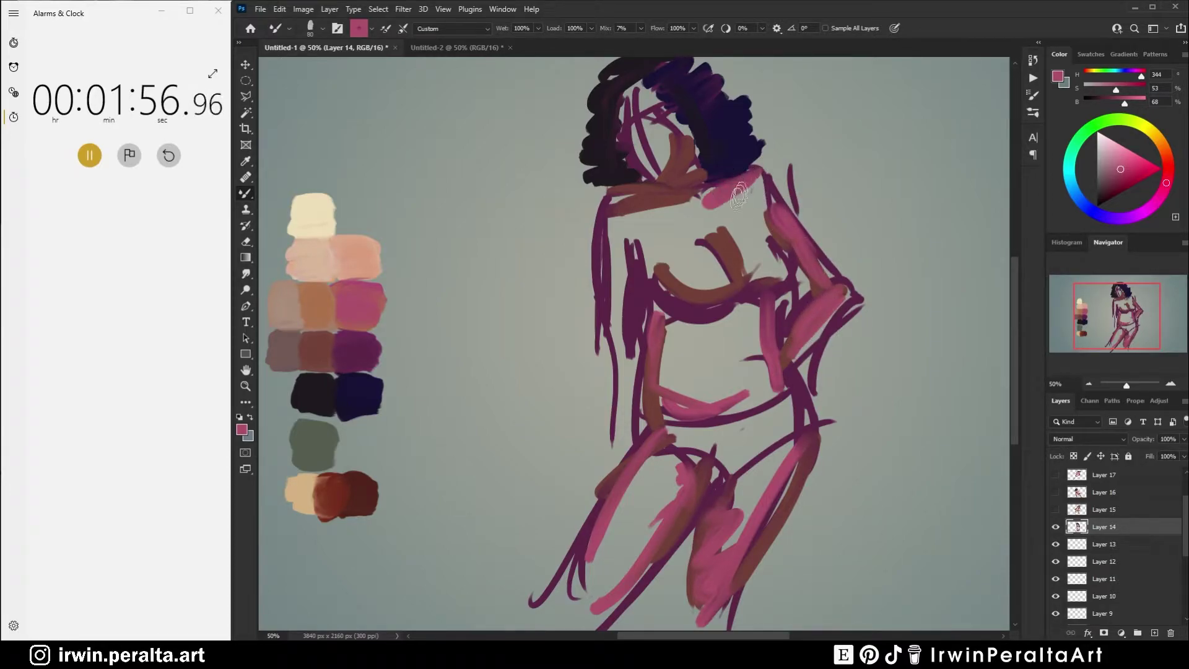
mouse_move(674, 109)
mouse_down()
mouse_move(678, 143)
mouse_move(684, 136)
mouse_up()
drag(617, 232, 628, 331)
drag(602, 268, 612, 465)
drag(621, 518, 633, 500)
Step: Fill the thighs, belly, bust, bent arm and face with the orange-brown skin tone from the palette
alt+click(317, 379)
alt+click(345, 372)
alt+click(309, 300)
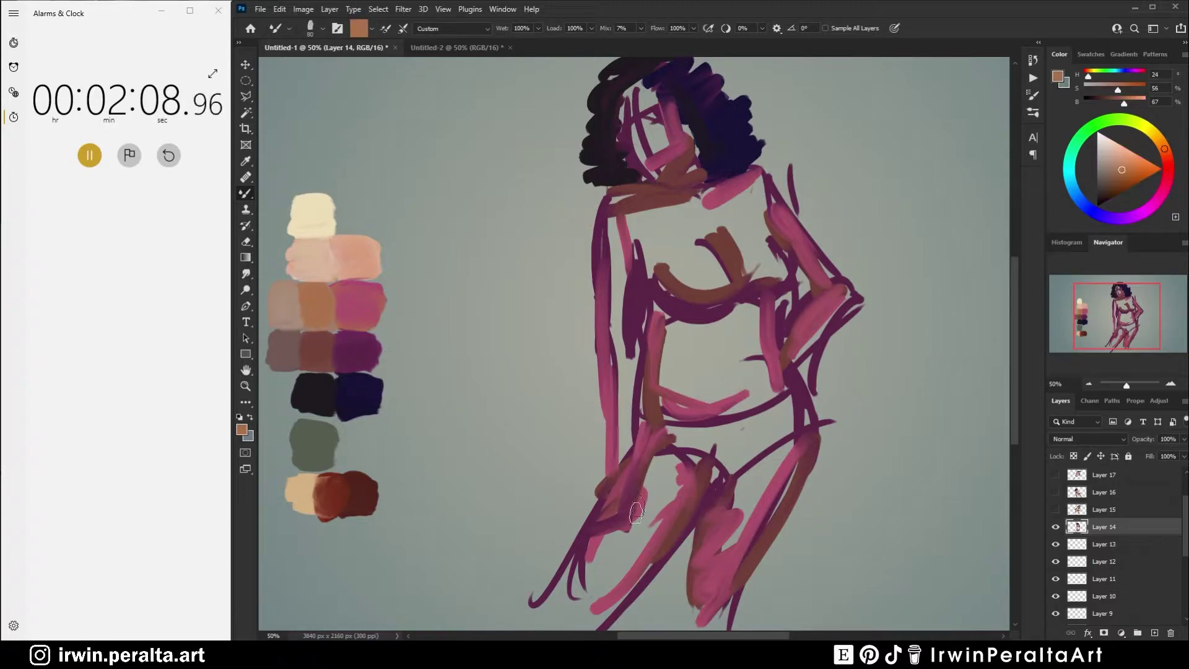
mouse_move(638, 527)
mouse_down()
mouse_move(576, 613)
mouse_move(626, 570)
mouse_move(673, 466)
mouse_up()
mouse_move(737, 487)
mouse_down()
mouse_move(722, 545)
mouse_move(730, 594)
mouse_up()
mouse_move(771, 379)
mouse_down()
mouse_move(712, 410)
mouse_move(663, 359)
mouse_move(675, 335)
mouse_move(727, 327)
mouse_move(695, 340)
mouse_up()
mouse_move(680, 275)
mouse_down()
mouse_move(725, 283)
mouse_move(688, 287)
mouse_move(645, 228)
mouse_move(681, 263)
mouse_up()
mouse_move(740, 229)
mouse_down()
mouse_move(764, 273)
mouse_move(762, 189)
mouse_move(769, 250)
mouse_up()
mouse_move(752, 188)
mouse_down()
mouse_move(734, 226)
mouse_move(833, 285)
mouse_move(795, 364)
mouse_up()
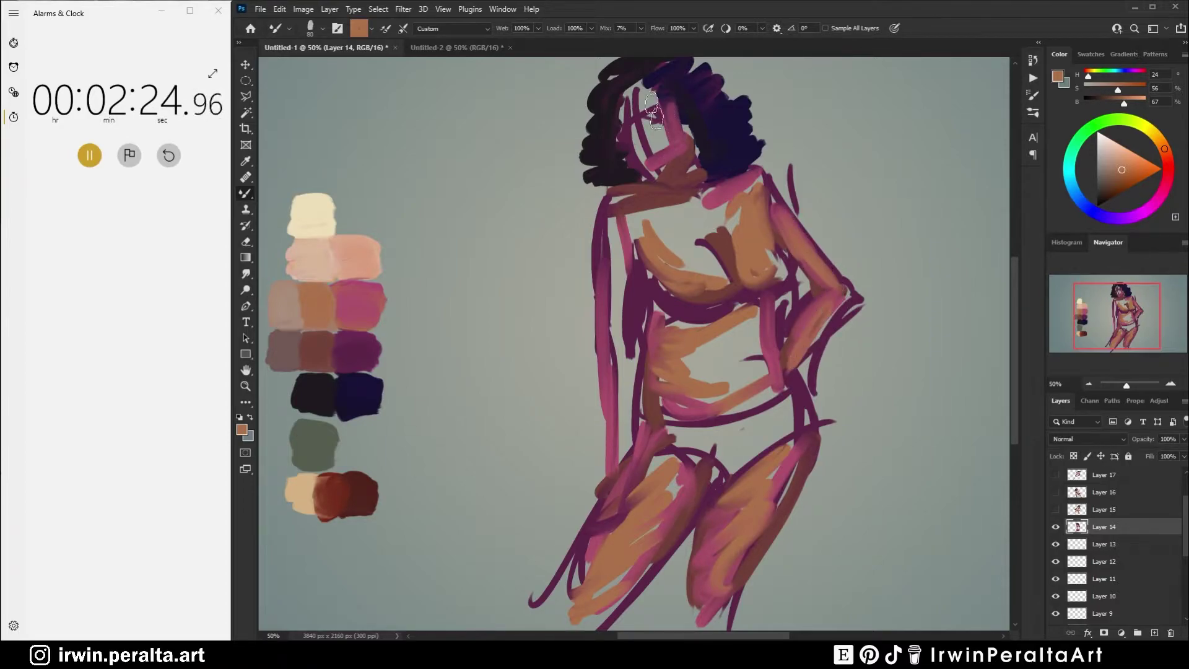
drag(653, 107, 646, 158)
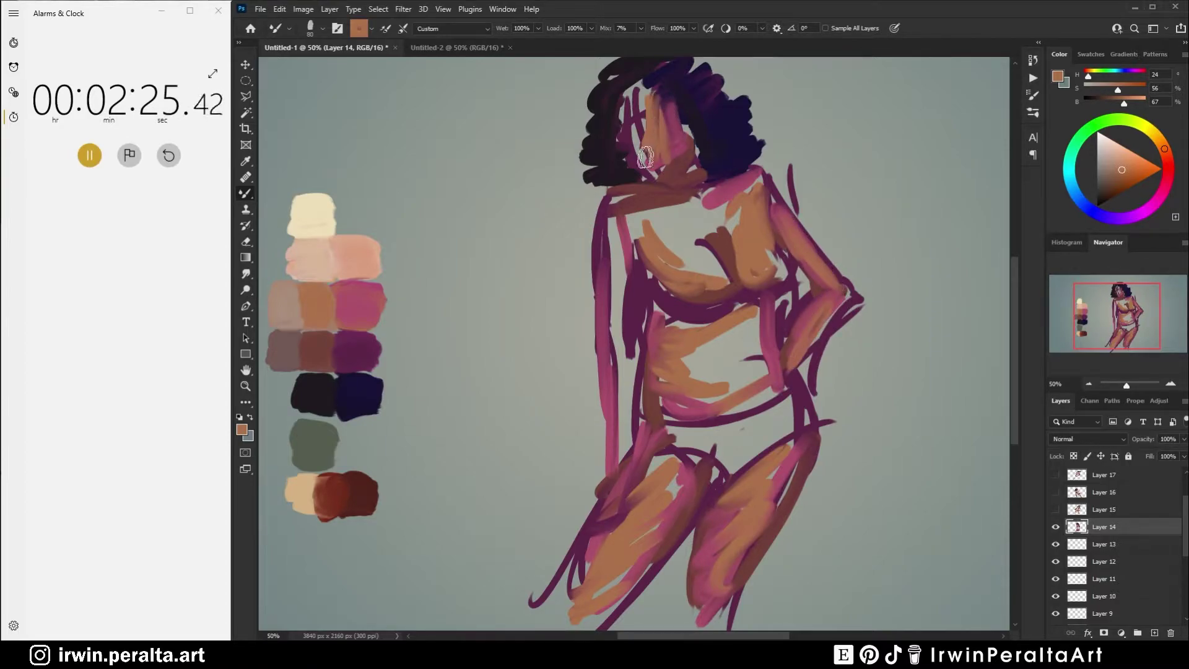
Step: Paint light peach skin tones over the face, upper chest and bent arm's shoulder
alt+click(355, 252)
mouse_move(638, 98)
mouse_down()
mouse_move(638, 155)
mouse_move(651, 124)
mouse_move(644, 167)
mouse_move(656, 140)
mouse_move(657, 161)
mouse_up()
mouse_move(675, 221)
mouse_down()
mouse_move(687, 211)
mouse_move(650, 242)
mouse_move(709, 266)
mouse_move(697, 272)
mouse_move(672, 254)
mouse_move(687, 234)
mouse_up()
mouse_move(756, 221)
mouse_down()
mouse_move(691, 234)
mouse_move(697, 207)
mouse_move(736, 217)
mouse_move(722, 248)
mouse_move(740, 267)
mouse_move(765, 238)
mouse_move(744, 270)
mouse_move(728, 229)
mouse_move(766, 186)
mouse_move(753, 217)
mouse_move(805, 248)
mouse_up()
alt+click(767, 255)
Step: Paint the straight arm, thighs and belly with the palette's light peach skin tone
alt+click(366, 254)
mouse_move(633, 223)
mouse_down()
mouse_move(613, 279)
mouse_move(617, 311)
mouse_move(604, 260)
mouse_move(619, 446)
mouse_move(623, 431)
mouse_move(619, 496)
mouse_move(610, 483)
mouse_move(604, 520)
mouse_move(607, 490)
mouse_move(664, 458)
mouse_move(644, 489)
mouse_move(662, 523)
mouse_move(639, 500)
mouse_move(645, 539)
mouse_move(607, 595)
mouse_up()
mouse_move(783, 469)
mouse_down()
mouse_move(752, 480)
mouse_move(725, 554)
mouse_up()
mouse_move(710, 409)
mouse_down()
mouse_move(753, 387)
mouse_move(713, 378)
mouse_move(747, 347)
mouse_move(706, 341)
mouse_move(746, 338)
mouse_move(783, 371)
mouse_move(771, 366)
mouse_up()
Step: Add cream highlights to the near breast, shoulder and belly, and blend the belly's edge with a sampled peach
alt+click(321, 211)
mouse_move(688, 255)
mouse_down()
mouse_move(706, 263)
mouse_move(680, 258)
mouse_move(681, 223)
mouse_move(659, 232)
mouse_move(637, 198)
mouse_move(626, 220)
mouse_move(619, 204)
mouse_up()
mouse_move(751, 334)
mouse_down()
mouse_move(718, 341)
mouse_move(746, 365)
mouse_move(712, 380)
mouse_move(768, 370)
mouse_up()
alt+click(765, 357)
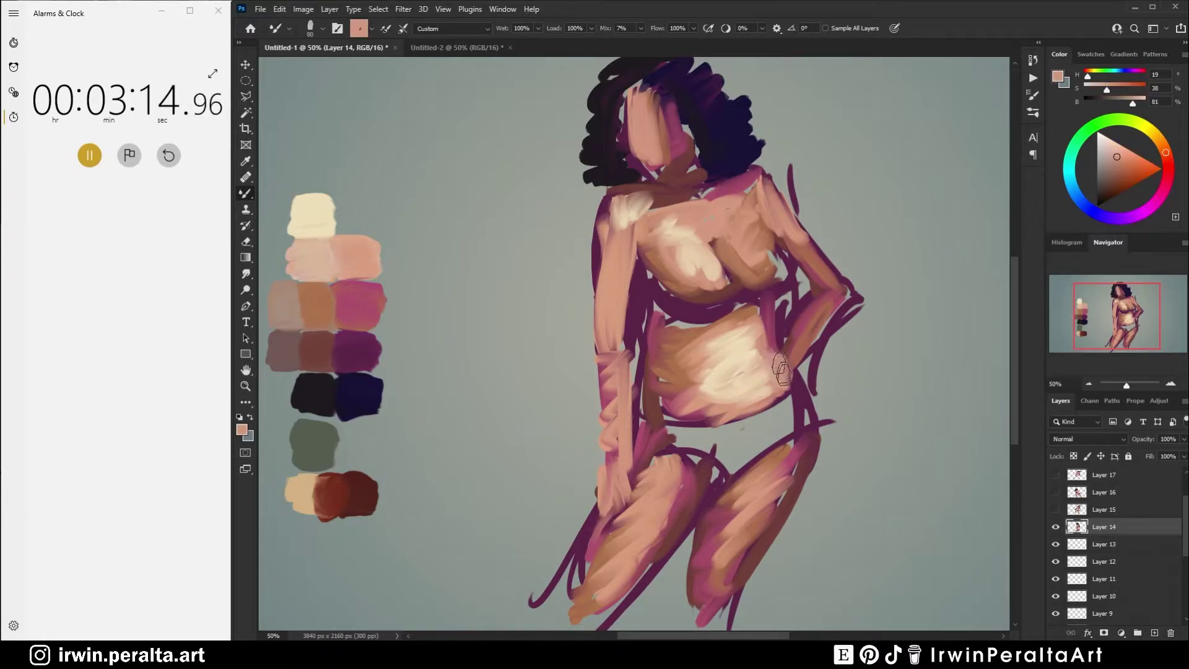
Step: Paint cream highlights on both thighs, the straight arm with its hand, and the bent arm's shoulder
alt+click(323, 218)
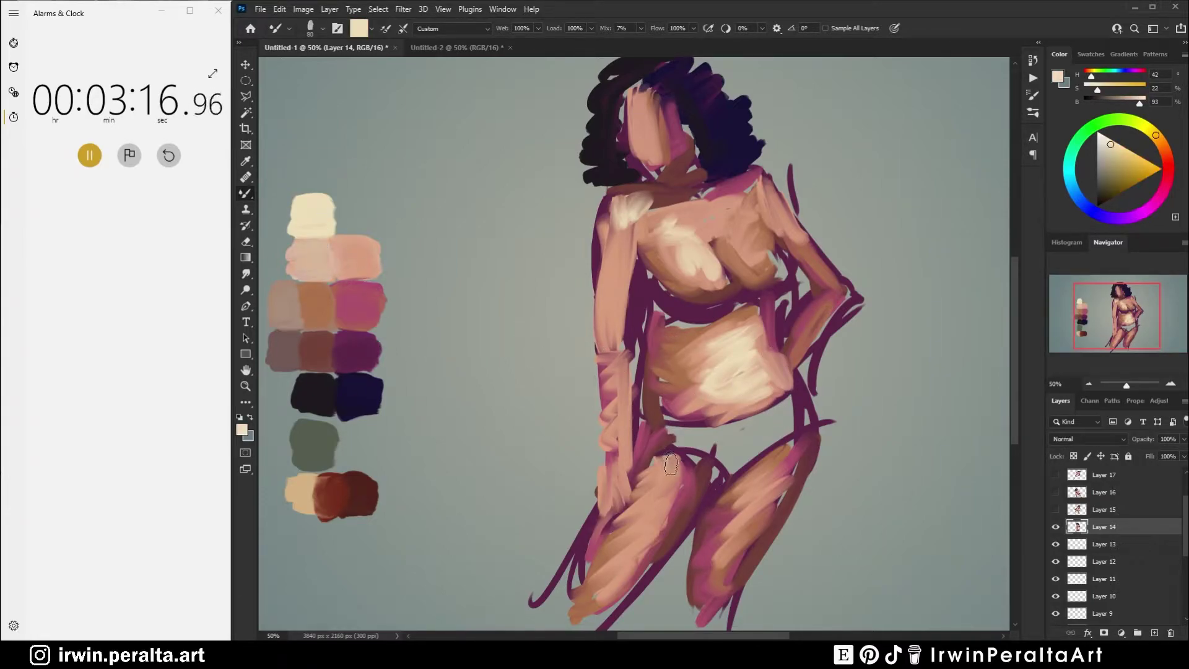
drag(674, 482, 650, 529)
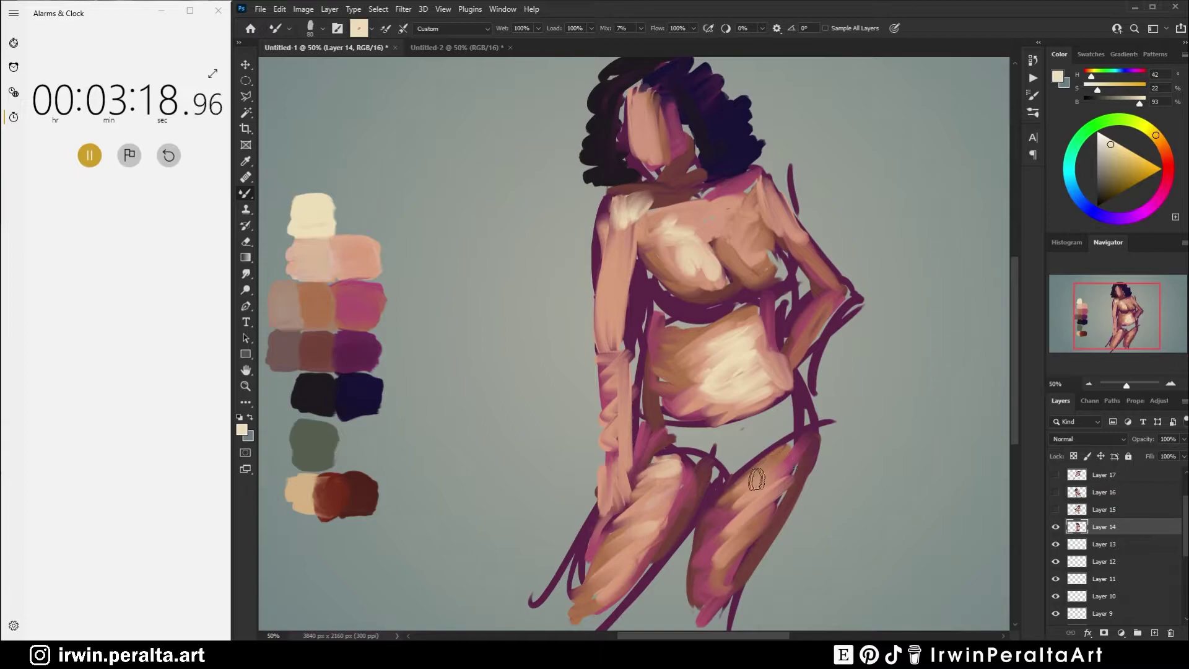
drag(758, 478, 806, 440)
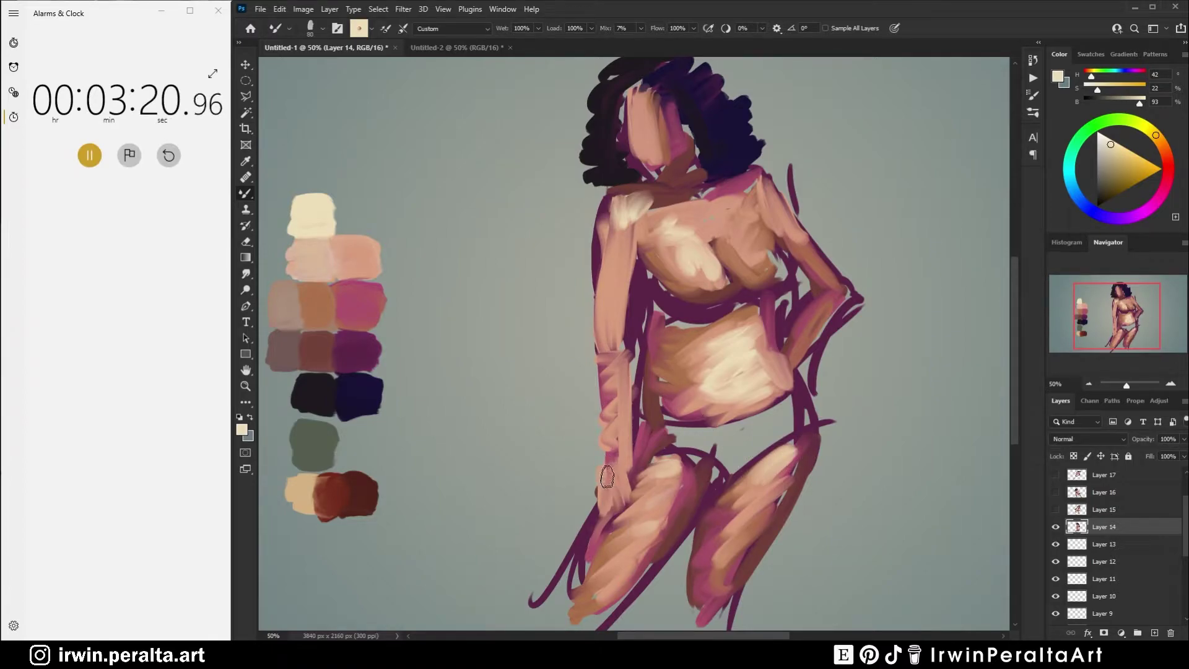
drag(606, 475, 610, 463)
drag(612, 340, 622, 421)
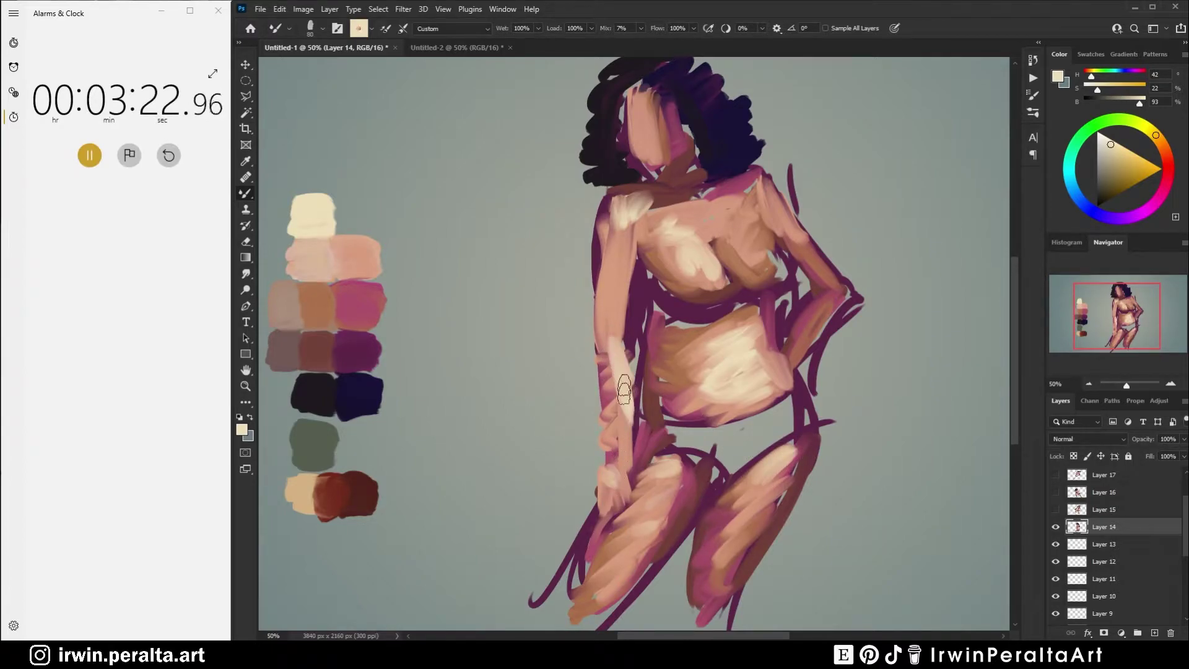
drag(630, 229, 621, 286)
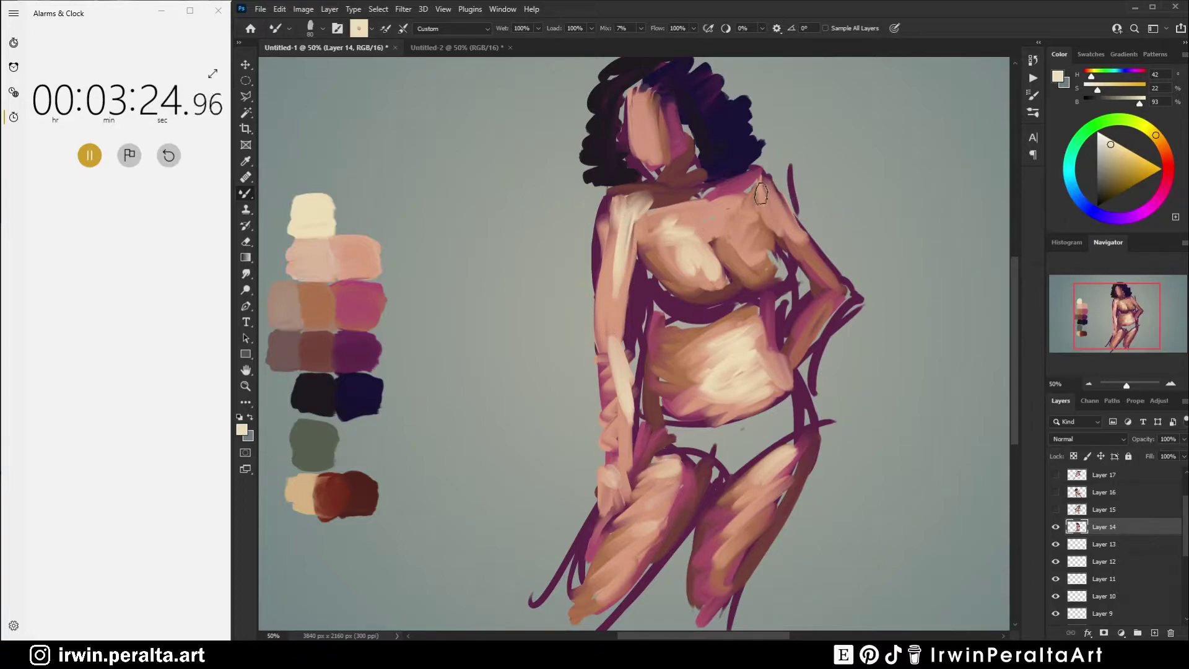
mouse_move(773, 188)
mouse_down()
mouse_move(755, 197)
mouse_move(788, 206)
mouse_move(827, 244)
mouse_up()
Step: Extend the bent upper arm with its sampled skin tone and highlight the far breast with a sampled light tone
alt+click(786, 252)
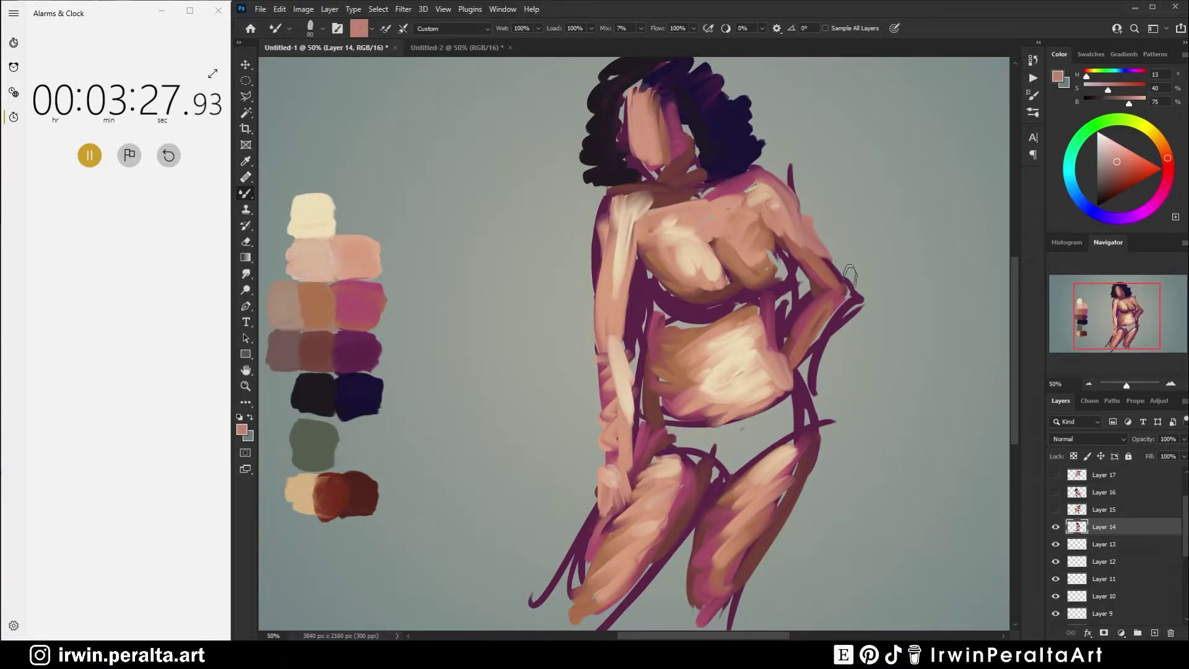
alt+click(700, 258)
drag(750, 246, 730, 237)
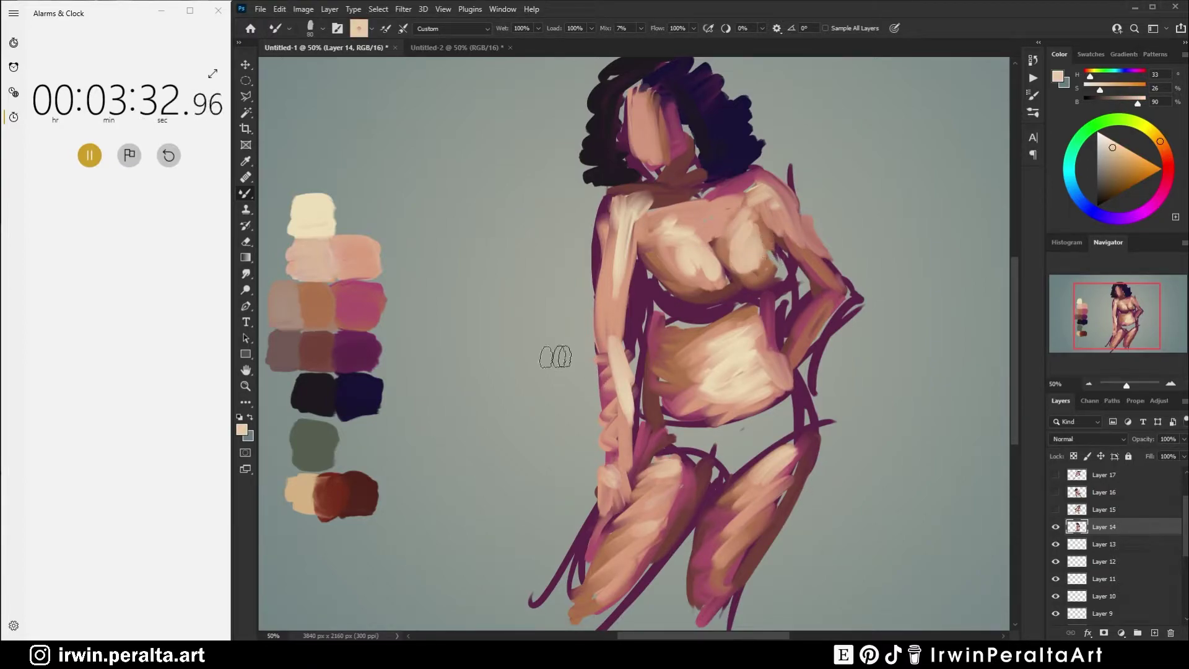
Step: Darken beneath the bust with near-black and define the gap between arm and torso using near-black and background grey
alt+click(317, 394)
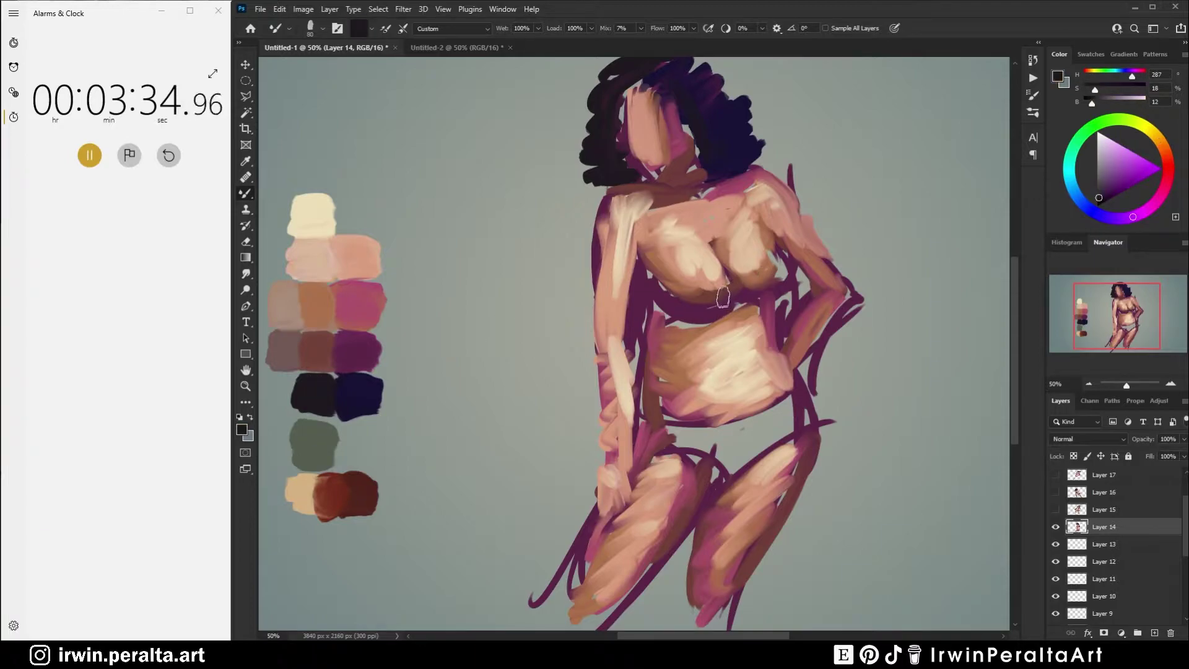
mouse_move(729, 303)
mouse_down()
mouse_move(764, 294)
mouse_move(783, 273)
mouse_move(761, 267)
mouse_up()
mouse_move(652, 274)
mouse_down()
mouse_move(706, 310)
mouse_move(656, 303)
mouse_move(634, 390)
mouse_up()
alt+click(542, 301)
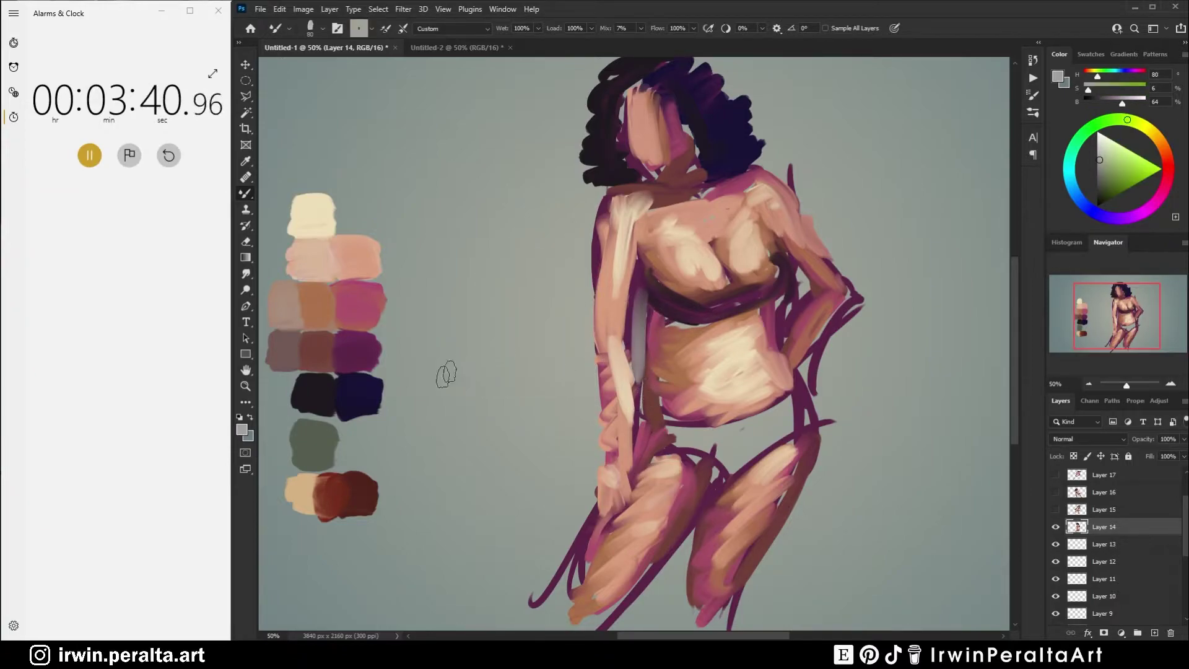
alt+click(322, 403)
drag(641, 267, 642, 314)
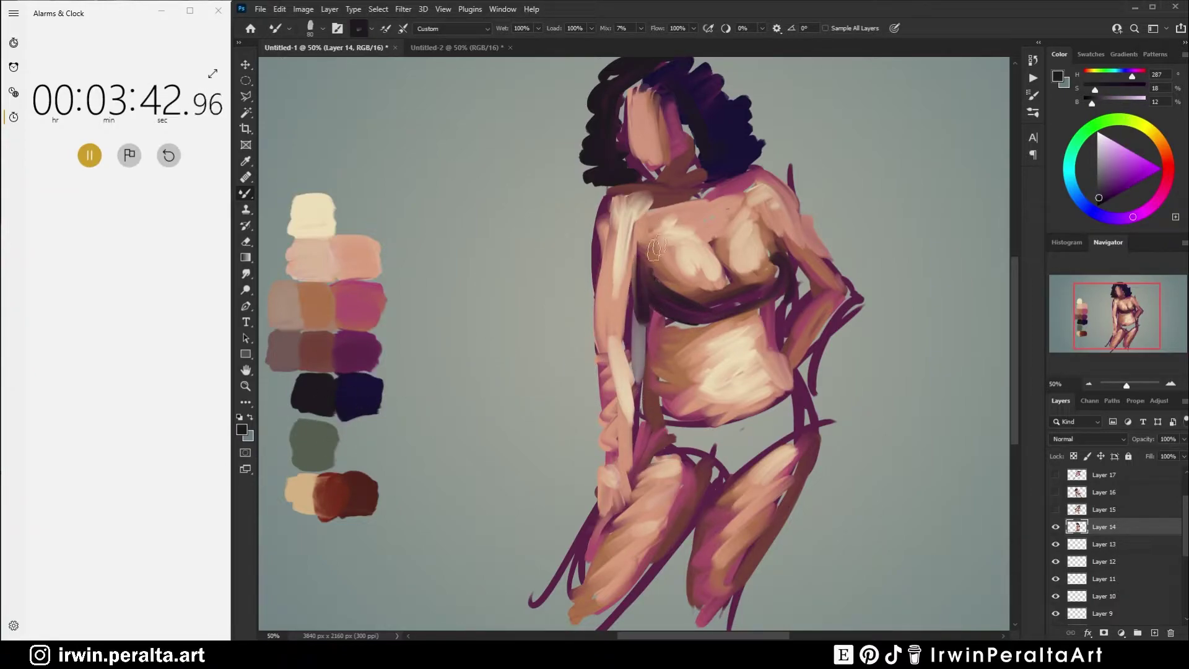
Step: Paint the bra's near strap and cups with the grey-green palette colour
alt+click(328, 443)
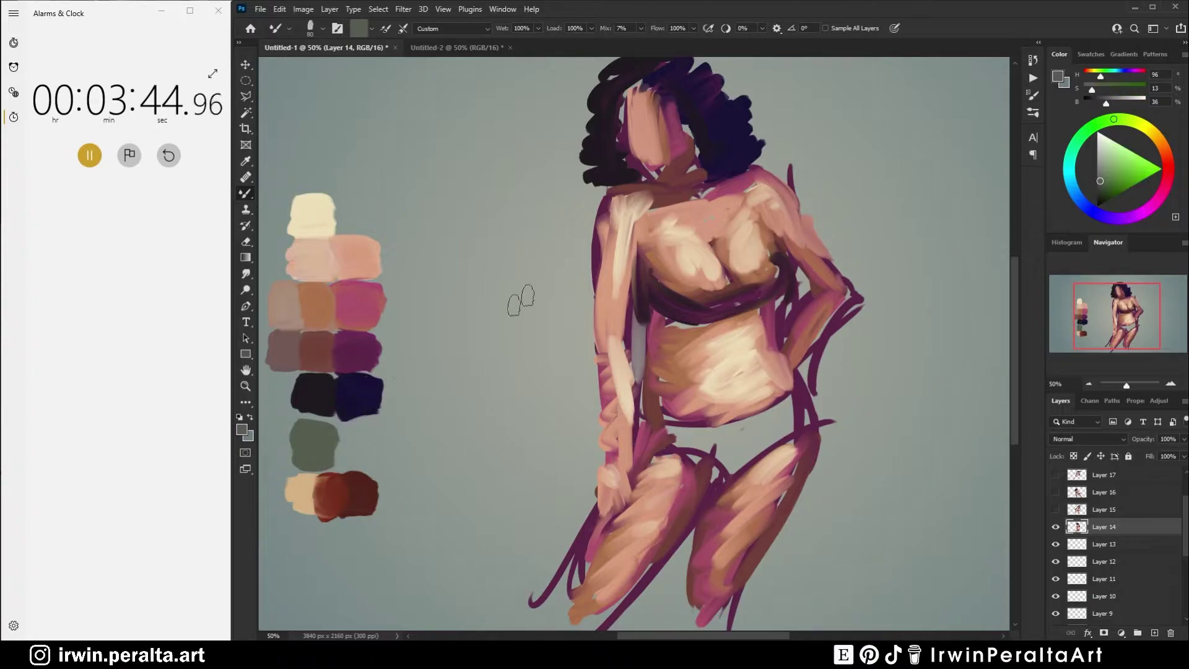
mouse_move(632, 201)
mouse_down()
mouse_move(645, 271)
mouse_move(720, 280)
mouse_move(669, 275)
mouse_move(760, 269)
mouse_move(698, 289)
mouse_move(767, 267)
mouse_move(731, 273)
mouse_move(781, 247)
mouse_move(760, 280)
mouse_up()
drag(748, 182, 767, 212)
drag(772, 255, 786, 267)
key(ctrl+z)
key(ctrl+z)
Step: Paint the bra's far strap and lower cups in grey-green, and shade its bottom edge with near-black
mouse_move(748, 179)
mouse_down()
mouse_move(788, 276)
mouse_move(774, 248)
mouse_move(770, 274)
mouse_move(753, 279)
mouse_move(767, 243)
mouse_up()
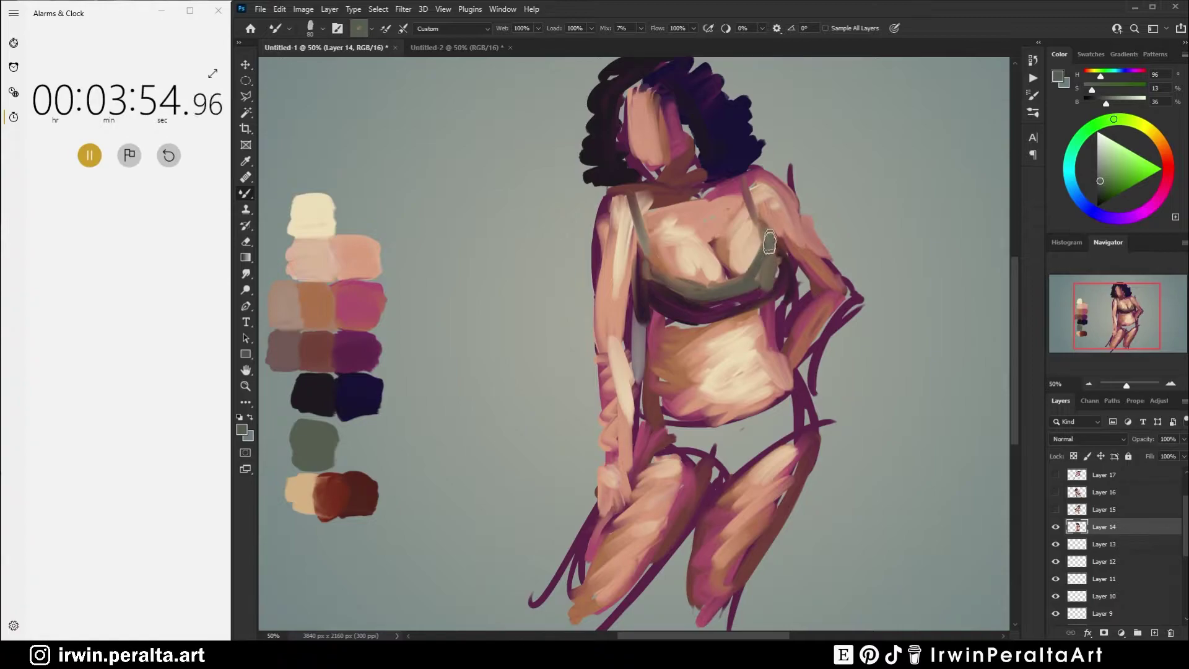
drag(666, 299, 700, 306)
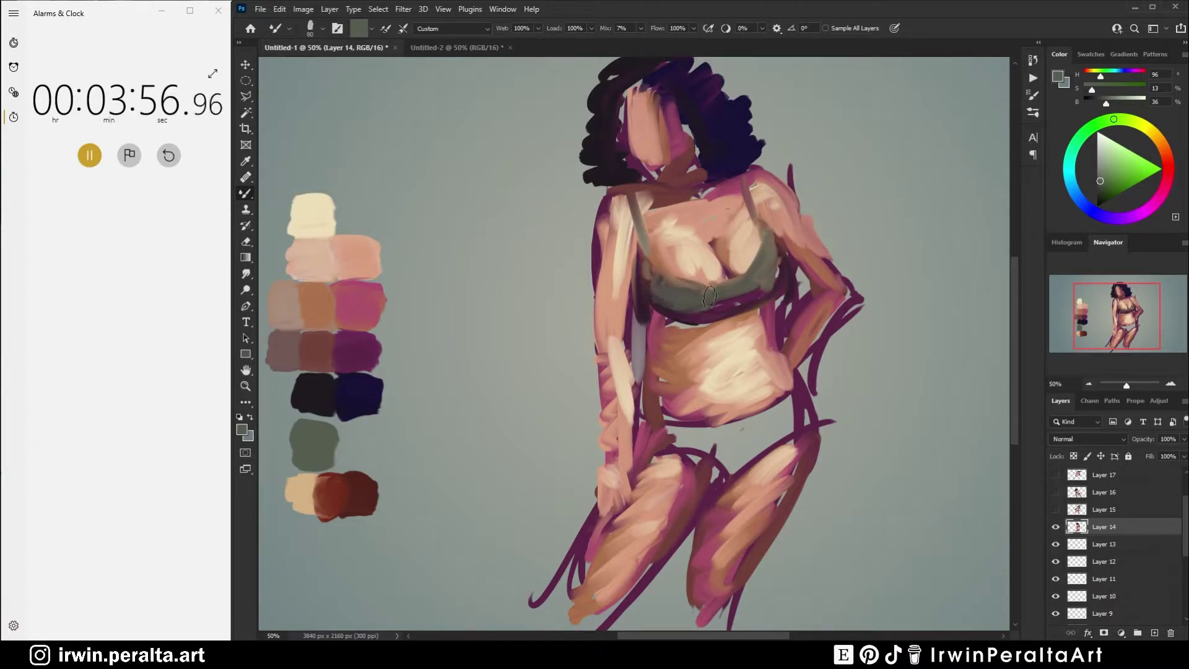
alt+click(319, 414)
mouse_move(732, 290)
mouse_down()
mouse_move(709, 309)
mouse_move(757, 286)
mouse_move(726, 310)
mouse_move(773, 296)
mouse_up()
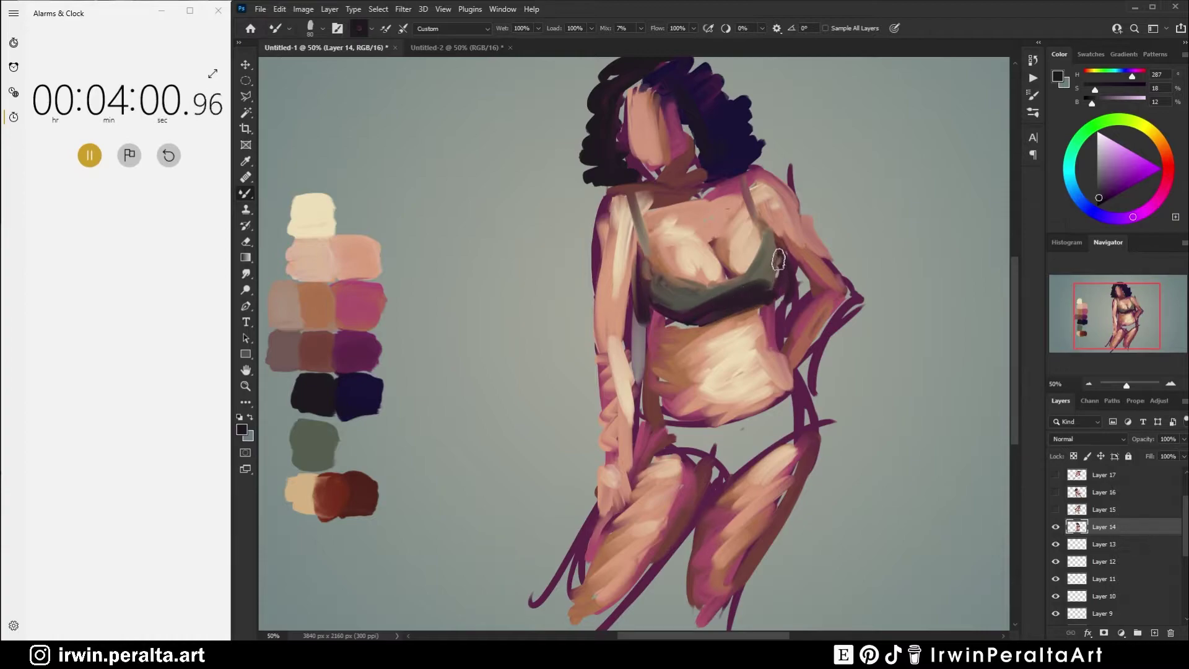
Step: Fill the briefs with the palette's dark red-brown and shade them with near-black
alt+click(350, 503)
mouse_move(708, 446)
mouse_down()
mouse_move(716, 474)
mouse_move(661, 434)
mouse_move(694, 423)
mouse_move(726, 451)
mouse_move(691, 426)
mouse_move(796, 419)
mouse_move(782, 438)
mouse_move(790, 412)
mouse_move(773, 403)
mouse_move(730, 462)
mouse_move(681, 439)
mouse_move(766, 402)
mouse_move(776, 443)
mouse_move(726, 497)
mouse_move(719, 486)
mouse_move(766, 441)
mouse_up()
alt+click(320, 387)
drag(693, 443, 768, 403)
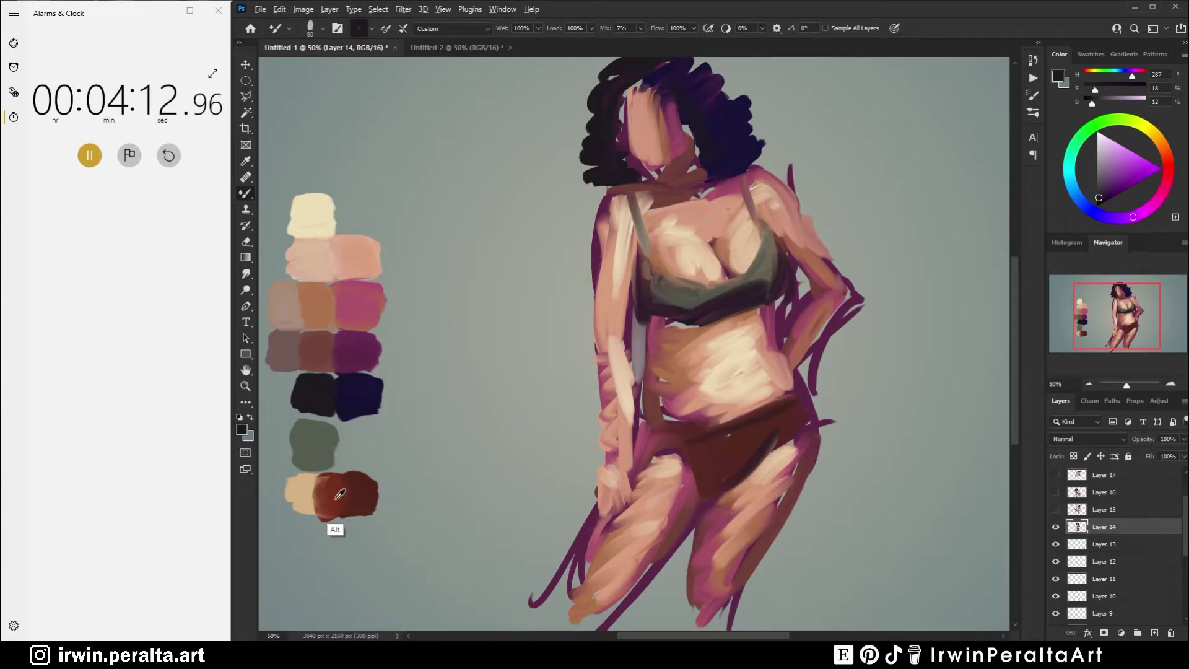
Step: Dab the palette's tan and near-black over the dark red-brown briefs to give them a mottled pattern
alt+click(332, 520)
alt+click(319, 478)
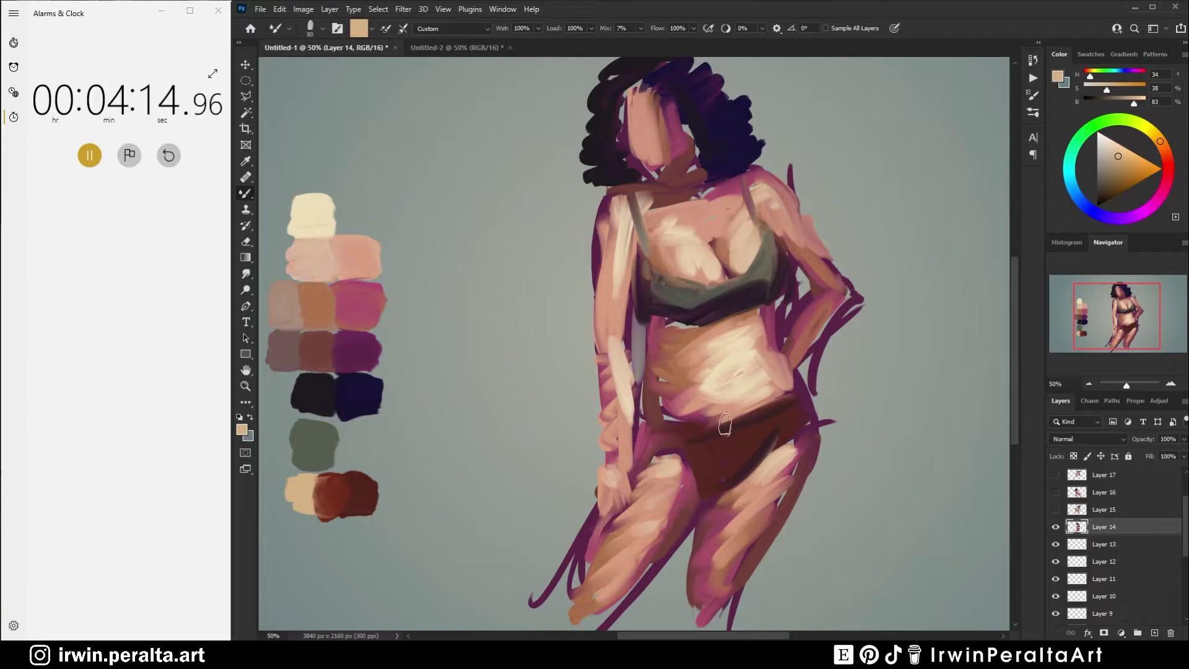
drag(677, 434, 680, 438)
mouse_move(750, 426)
mouse_down()
mouse_move(750, 453)
mouse_move(783, 403)
mouse_move(777, 428)
mouse_move(738, 439)
mouse_move(682, 485)
mouse_move(735, 425)
mouse_move(726, 477)
mouse_up()
click(787, 404)
click(733, 442)
alt+click(365, 378)
mouse_move(718, 443)
mouse_down()
mouse_move(741, 457)
mouse_move(796, 416)
mouse_up()
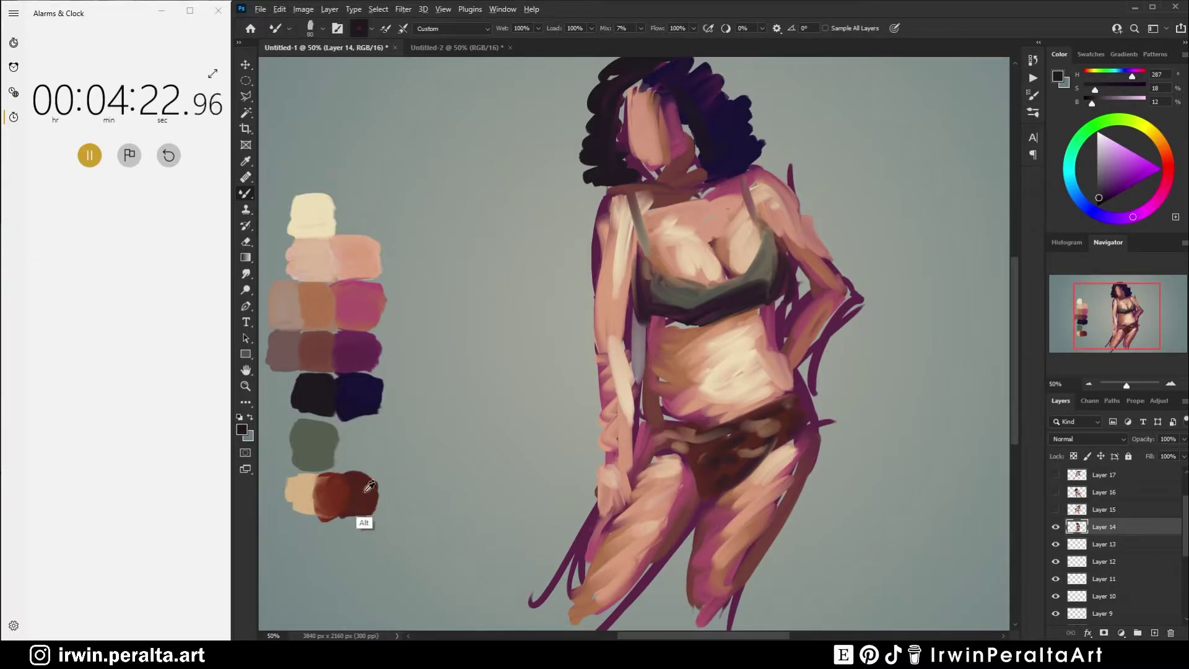
Step: Shade the lowered hand on the thigh with the palette's dark red-brown and orange-brown
alt+click(369, 482)
drag(607, 510, 633, 487)
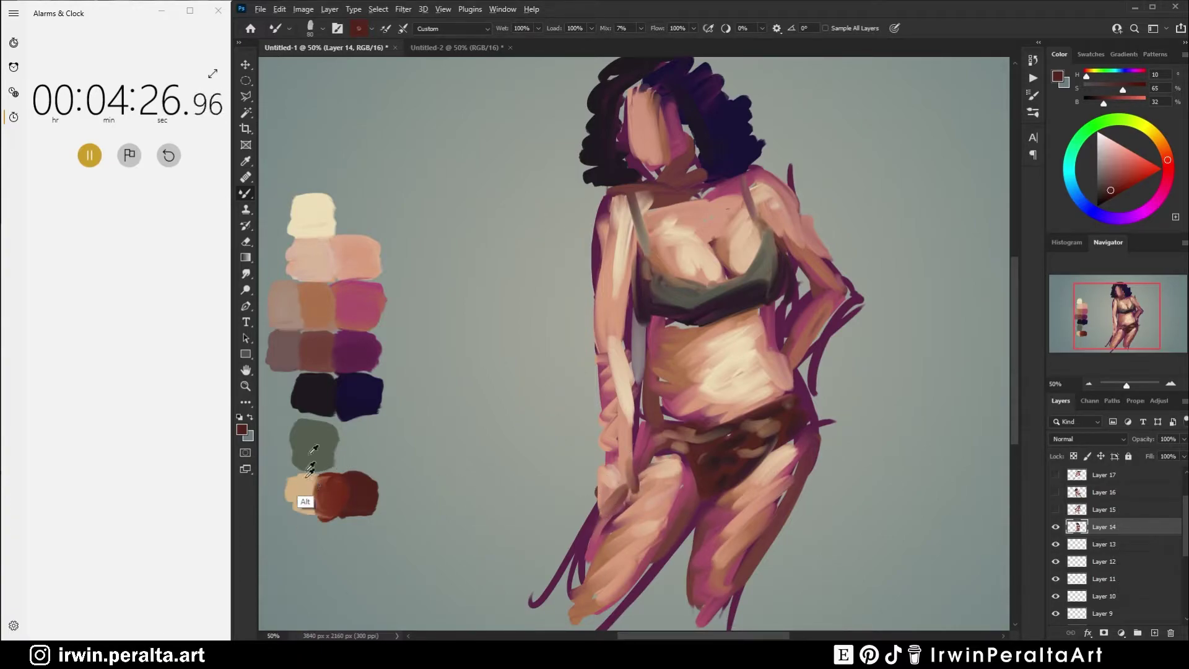
alt+click(311, 310)
drag(626, 472, 626, 513)
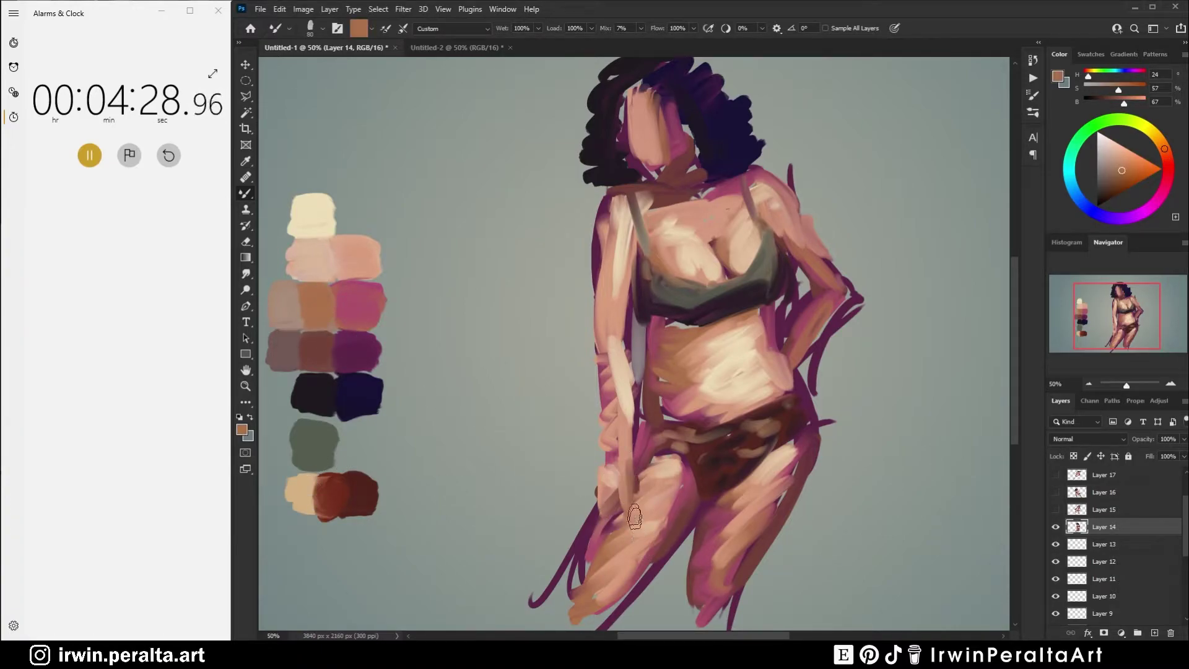
Step: Work orange-brown and light skin tones into the shoulder and upper chest, and soften the cleavage with sampled skin colours
alt+click(335, 330)
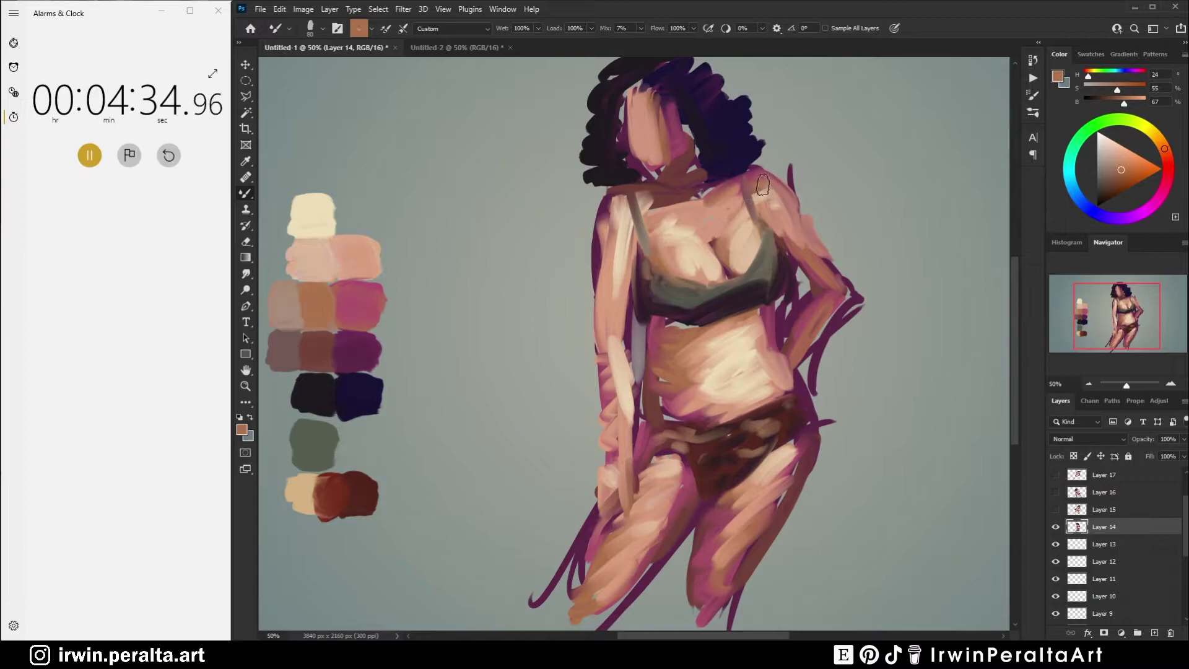
alt+click(318, 254)
drag(757, 188, 774, 182)
mouse_move(696, 225)
mouse_down()
mouse_move(730, 215)
mouse_move(694, 237)
mouse_move(720, 215)
mouse_move(675, 215)
mouse_move(724, 245)
mouse_up()
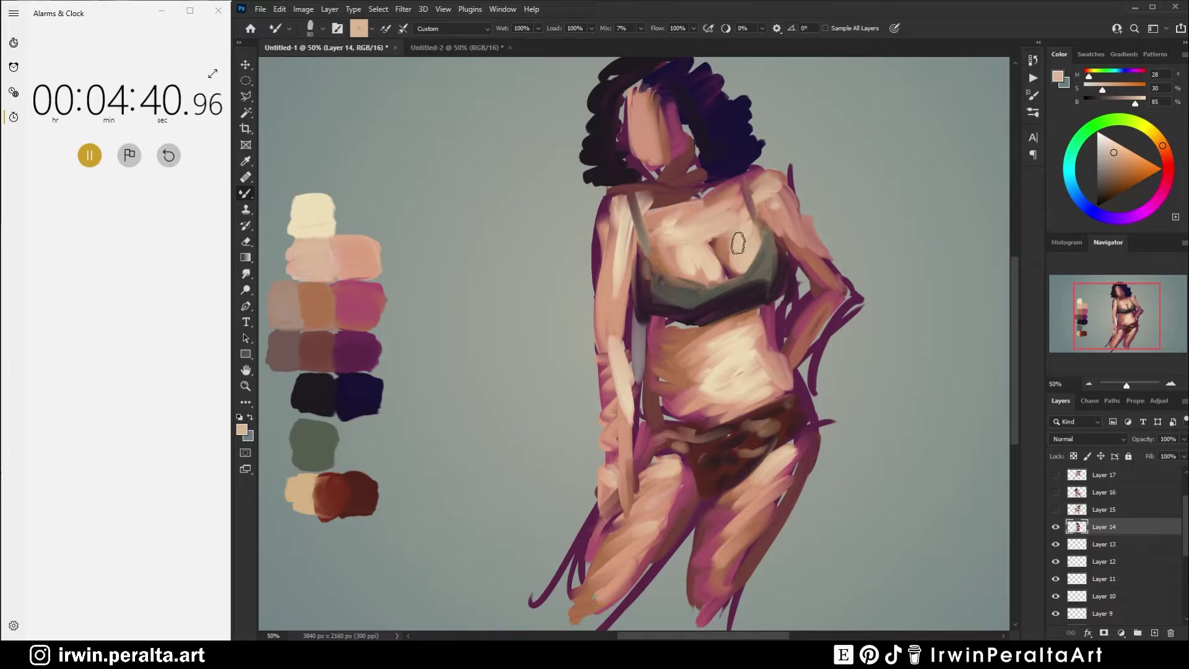
alt+click(732, 243)
drag(727, 240, 731, 265)
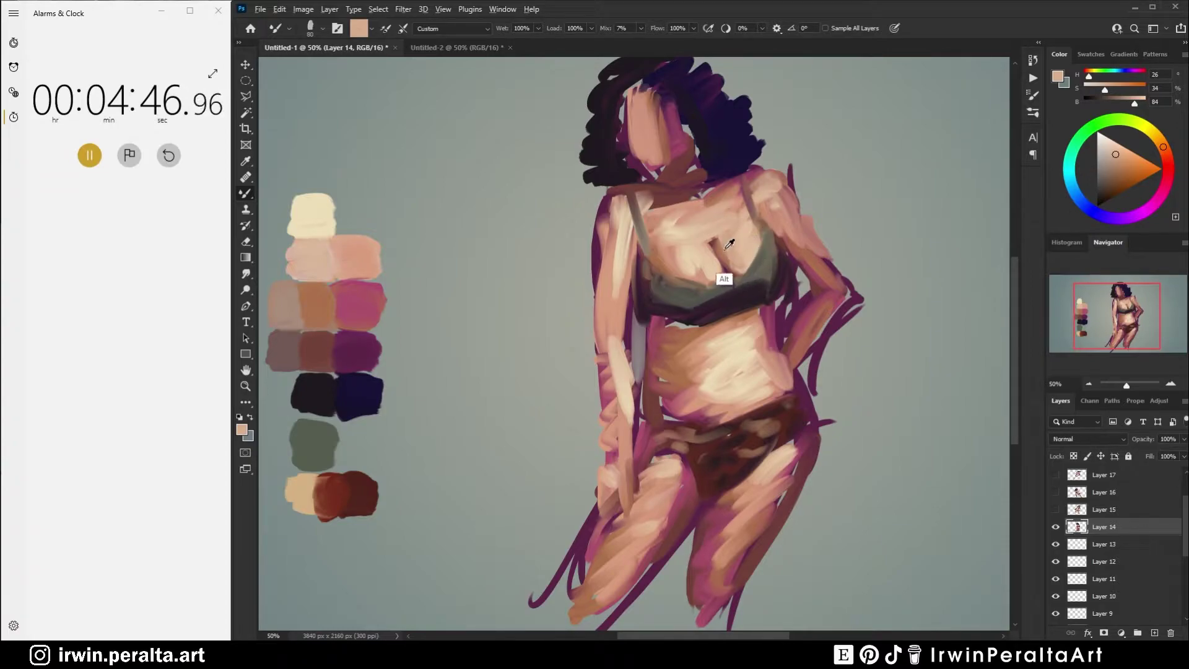
alt+click(725, 275)
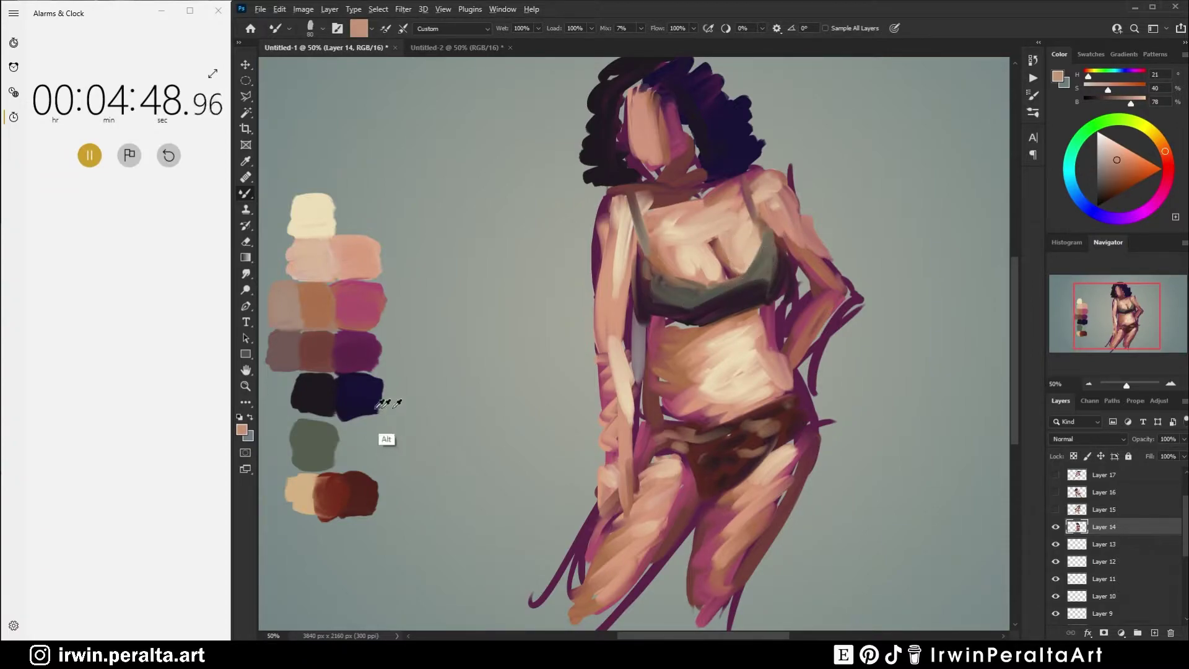
Step: Lighten the palette's grey-green and add highlight strokes to both bra cups
alt+click(314, 466)
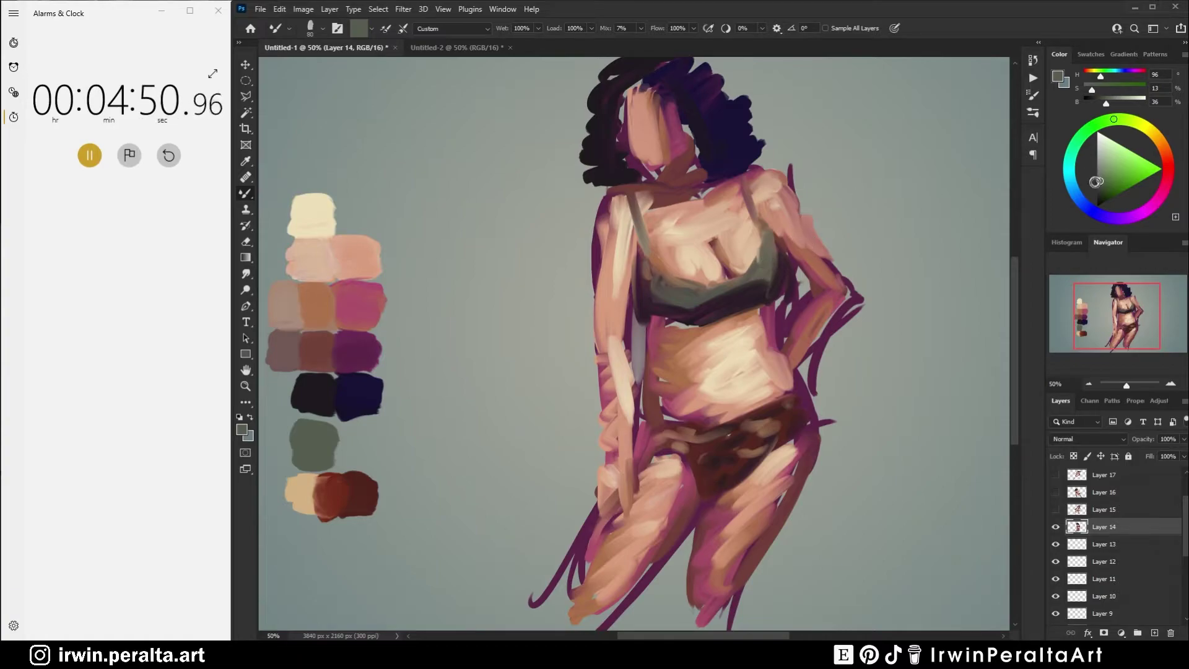
drag(1096, 180, 1100, 168)
drag(759, 261, 774, 273)
drag(672, 292, 716, 283)
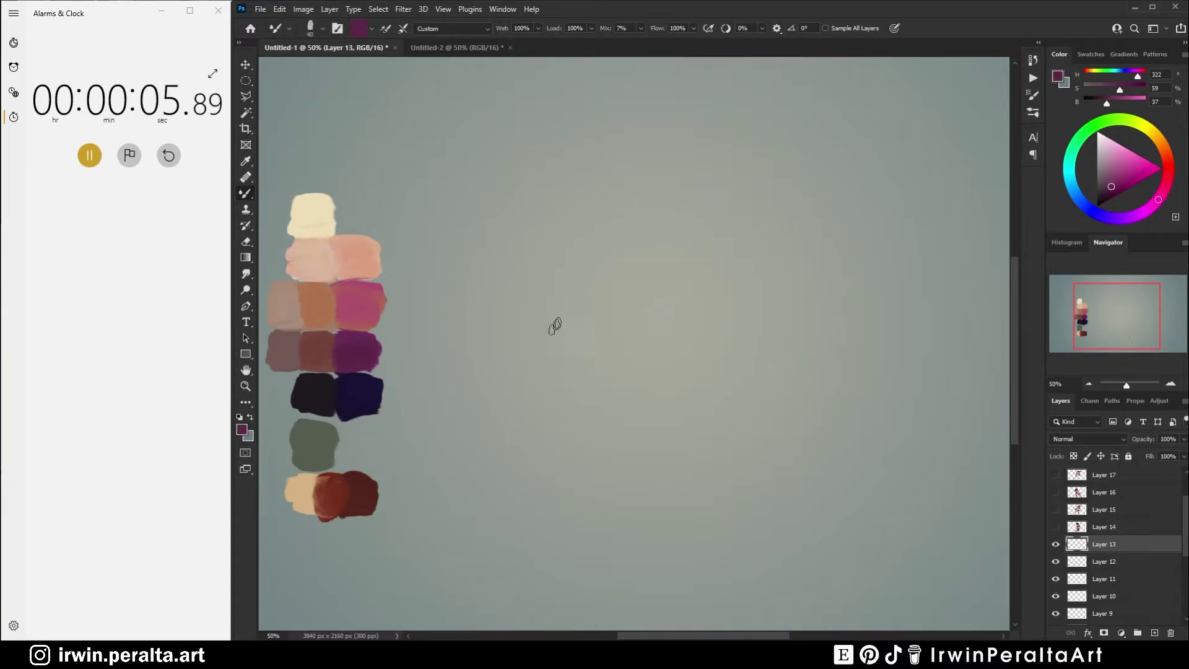
Step: Start a new figure sketch on Layer 13 by drawing the rounded curve of the hips in purple
mouse_move(556, 325)
mouse_down()
mouse_move(635, 296)
mouse_move(547, 387)
mouse_up()
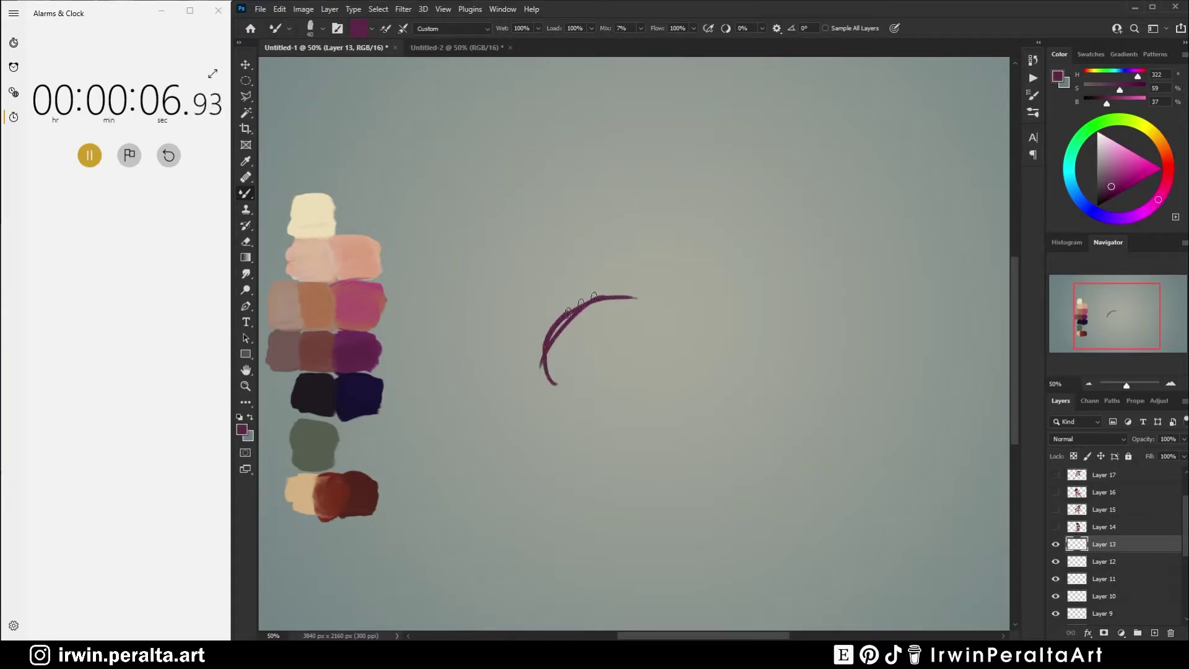
drag(632, 294, 536, 390)
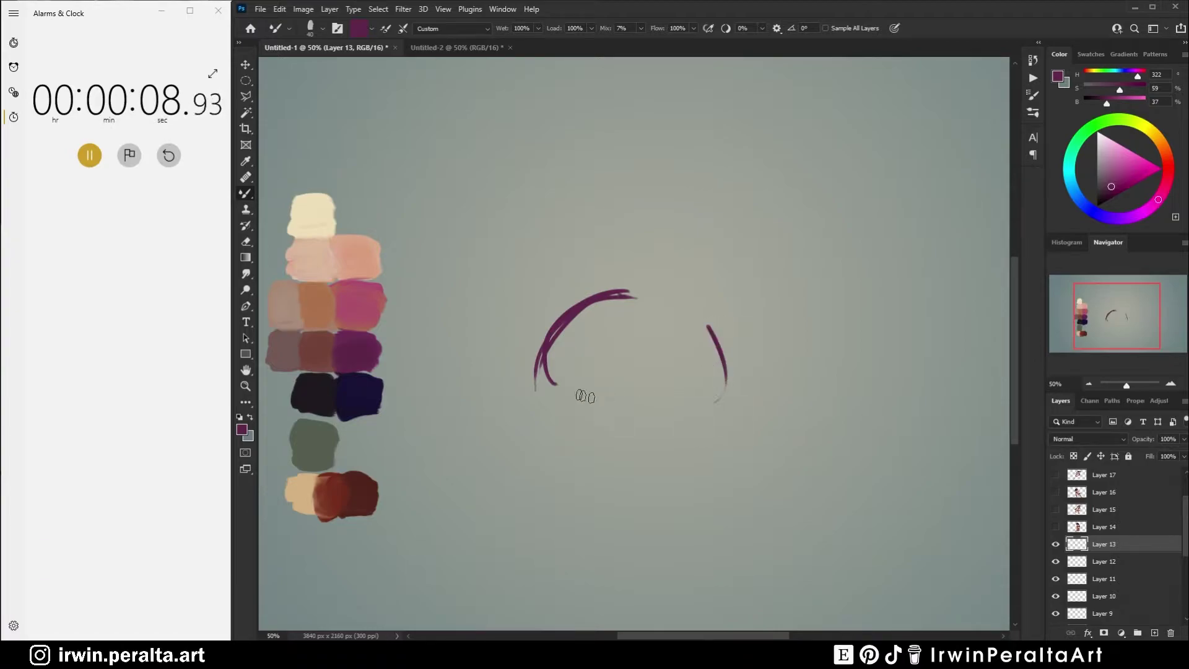
drag(565, 329, 560, 421)
drag(536, 381, 557, 418)
Step: Sketch the arched back, the shoulder, the breast and the belly line of the crouching figure in purple
mouse_move(627, 295)
mouse_down()
mouse_move(751, 177)
mouse_move(642, 297)
mouse_move(796, 210)
mouse_move(777, 319)
mouse_up()
mouse_move(803, 189)
mouse_down()
mouse_move(780, 269)
mouse_move(782, 295)
mouse_up()
mouse_move(713, 265)
mouse_down()
mouse_move(731, 284)
mouse_move(705, 344)
mouse_move(722, 354)
mouse_up()
Step: Sketch the upper edge of the thigh and the folded legs with long purple lines
drag(626, 345, 721, 374)
mouse_move(587, 333)
mouse_down()
mouse_move(764, 405)
mouse_move(776, 442)
mouse_move(592, 569)
mouse_up()
drag(564, 524, 522, 595)
drag(618, 375, 563, 549)
drag(647, 354, 562, 526)
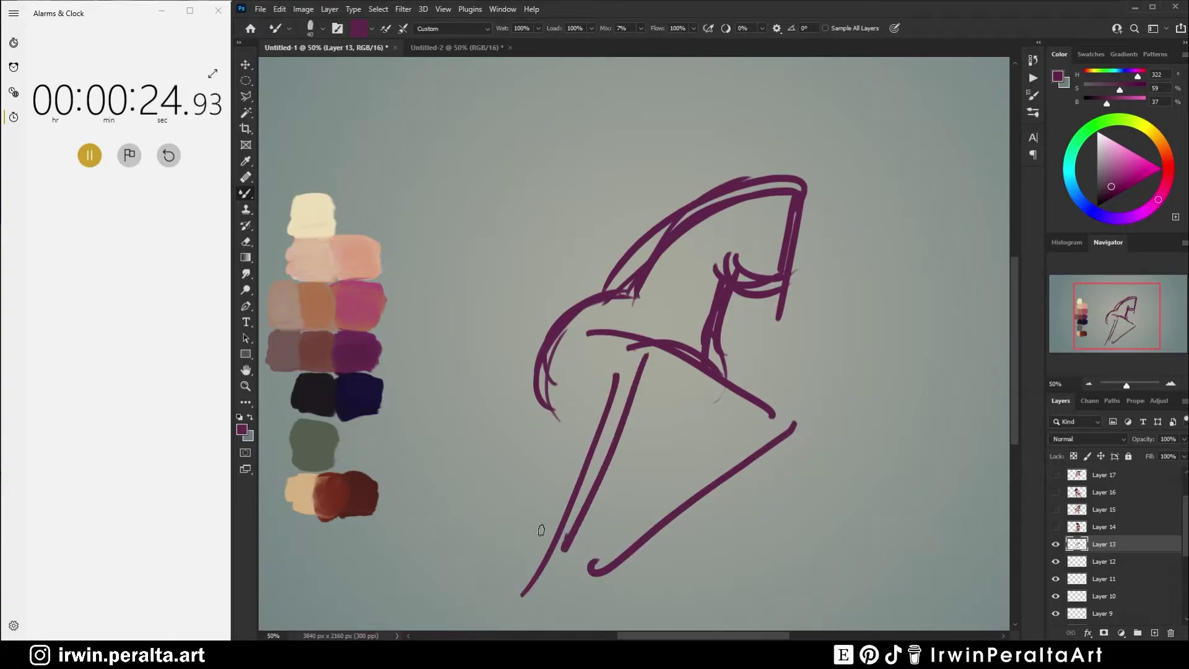
Step: Reinforce the curve of the buttocks, the back of the leg and the lower leg reaching to the knee
drag(549, 322, 616, 433)
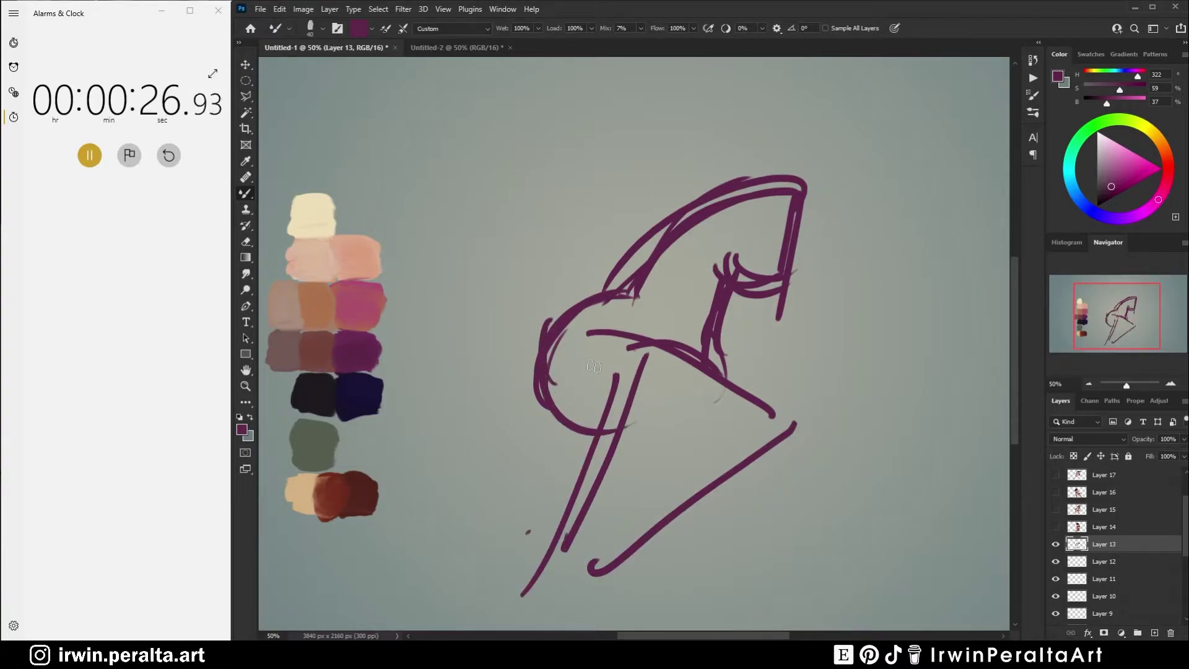
drag(550, 347, 658, 433)
drag(591, 535, 639, 404)
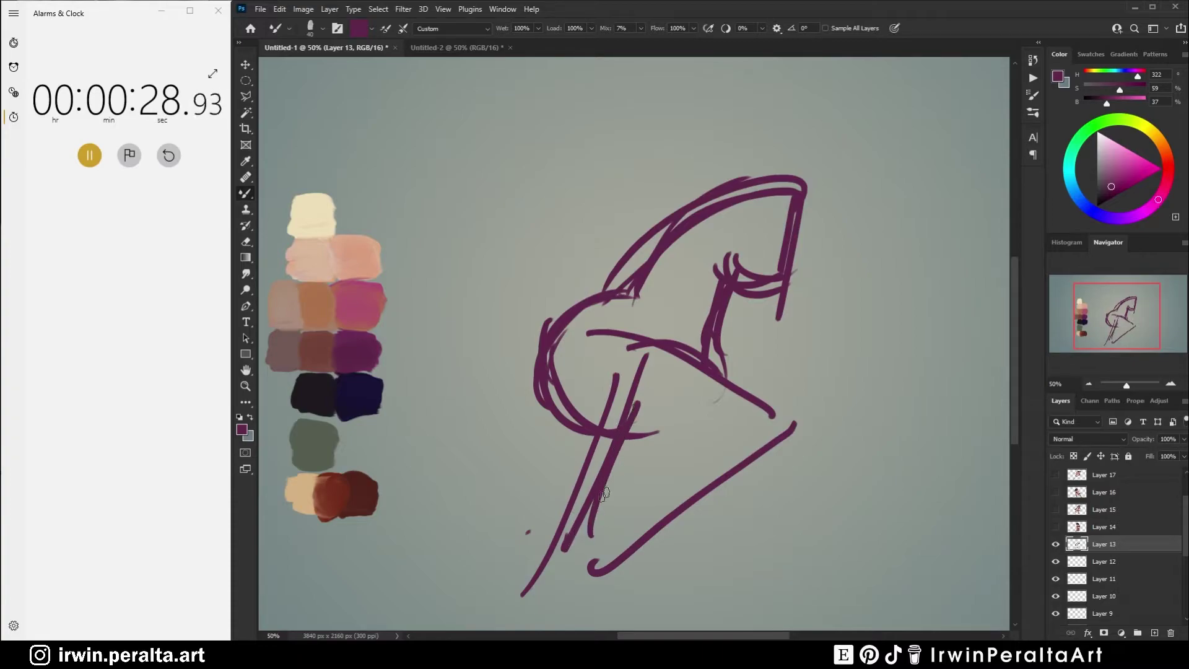
drag(512, 570, 795, 454)
drag(491, 550, 795, 454)
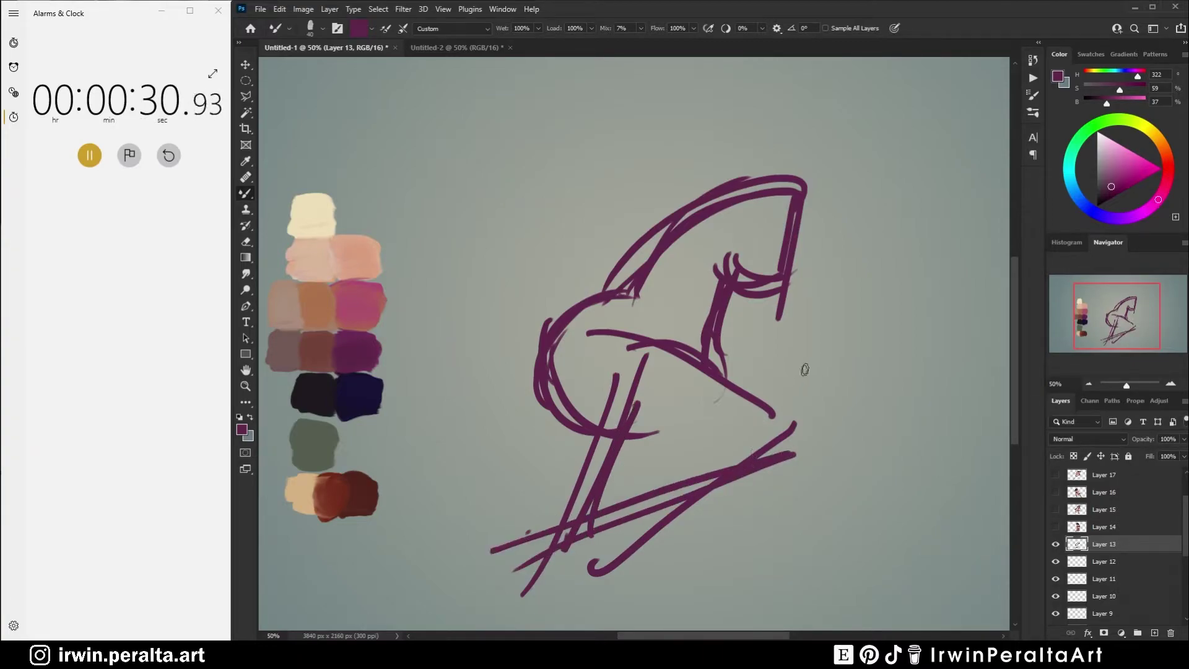
Step: Sketch the supporting arms with the hand and an oval head above the shoulders in purple
mouse_move(767, 208)
mouse_down()
mouse_move(779, 258)
mouse_move(772, 197)
mouse_move(811, 279)
mouse_move(826, 227)
mouse_move(808, 287)
mouse_move(836, 421)
mouse_up()
drag(807, 297, 830, 384)
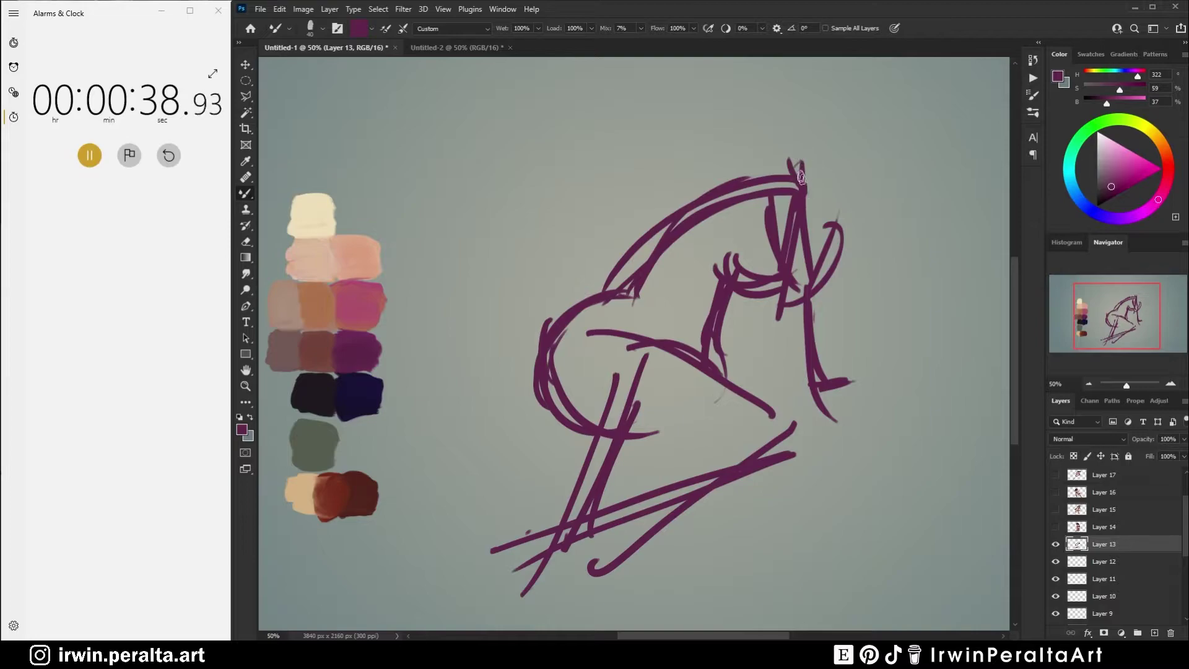
drag(783, 167, 833, 122)
mouse_move(809, 190)
mouse_down()
mouse_move(841, 118)
mouse_move(802, 151)
mouse_move(856, 115)
mouse_move(856, 151)
mouse_move(816, 191)
mouse_up()
mouse_move(817, 189)
mouse_down()
mouse_move(842, 93)
mouse_move(769, 175)
mouse_up()
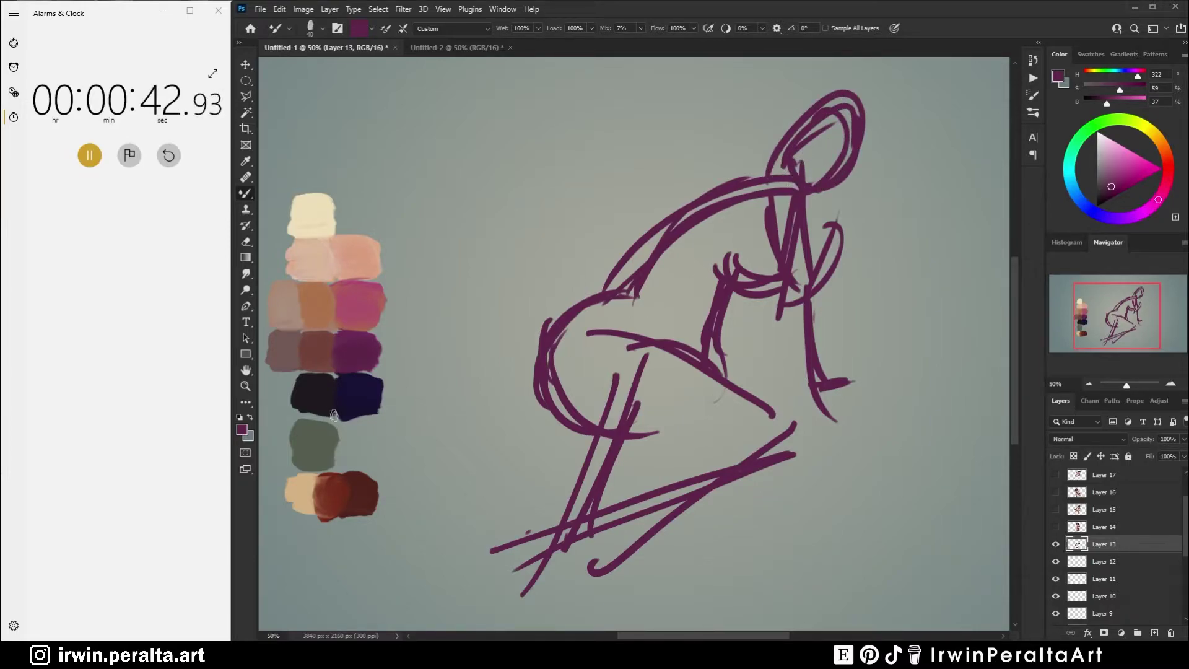
Step: Enlarge the brush and block in the hair over the top and back of the head in near-black
alt+click(327, 384)
key(bracketright)
key(bracketright)
key(bracketright)
drag(761, 167, 823, 98)
drag(751, 148, 808, 95)
mouse_move(746, 180)
mouse_down()
mouse_move(833, 92)
mouse_move(867, 102)
mouse_move(849, 75)
mouse_move(861, 198)
mouse_up()
Step: Fill the hanging front hair with the palette's dark blue and darken it below the face with near-black
alt+click(366, 403)
mouse_move(864, 127)
mouse_down()
mouse_move(824, 210)
mouse_move(849, 205)
mouse_move(873, 223)
mouse_move(873, 179)
mouse_up()
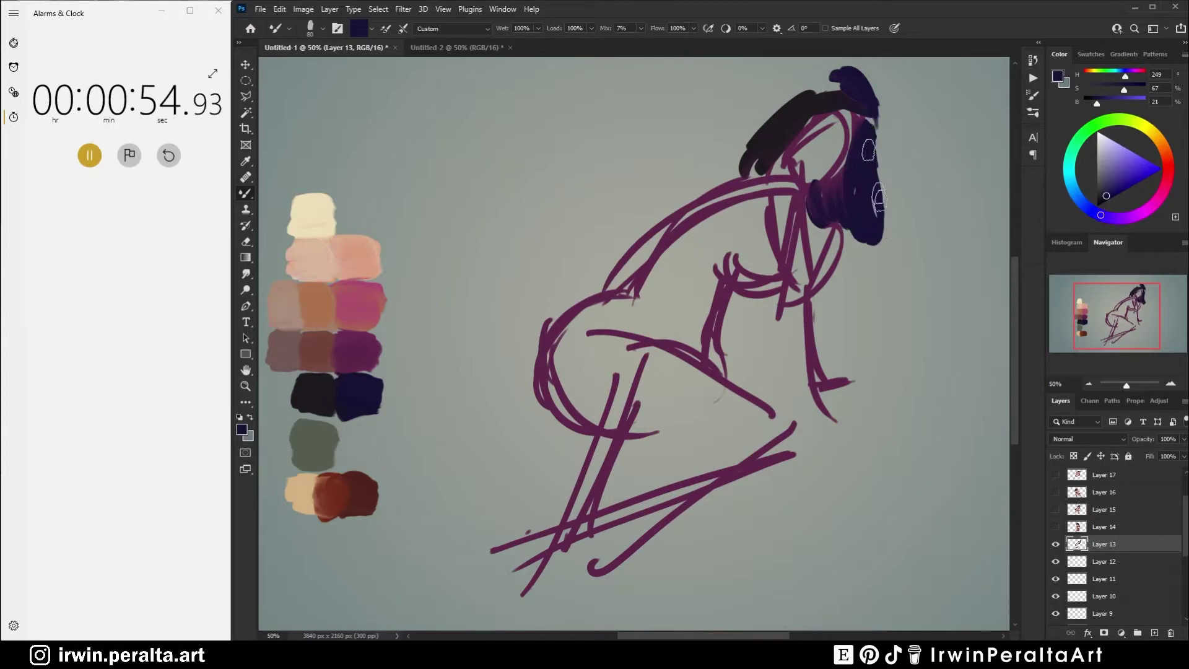
alt+click(315, 399)
mouse_move(804, 194)
mouse_down()
mouse_move(855, 166)
mouse_move(810, 209)
mouse_move(850, 153)
mouse_move(853, 188)
mouse_move(823, 188)
mouse_move(813, 169)
mouse_move(818, 212)
mouse_up()
Step: Darken the palette's purple to 73% saturation and 23% brightness and shade the shoulder area beneath the hair
alt+click(361, 348)
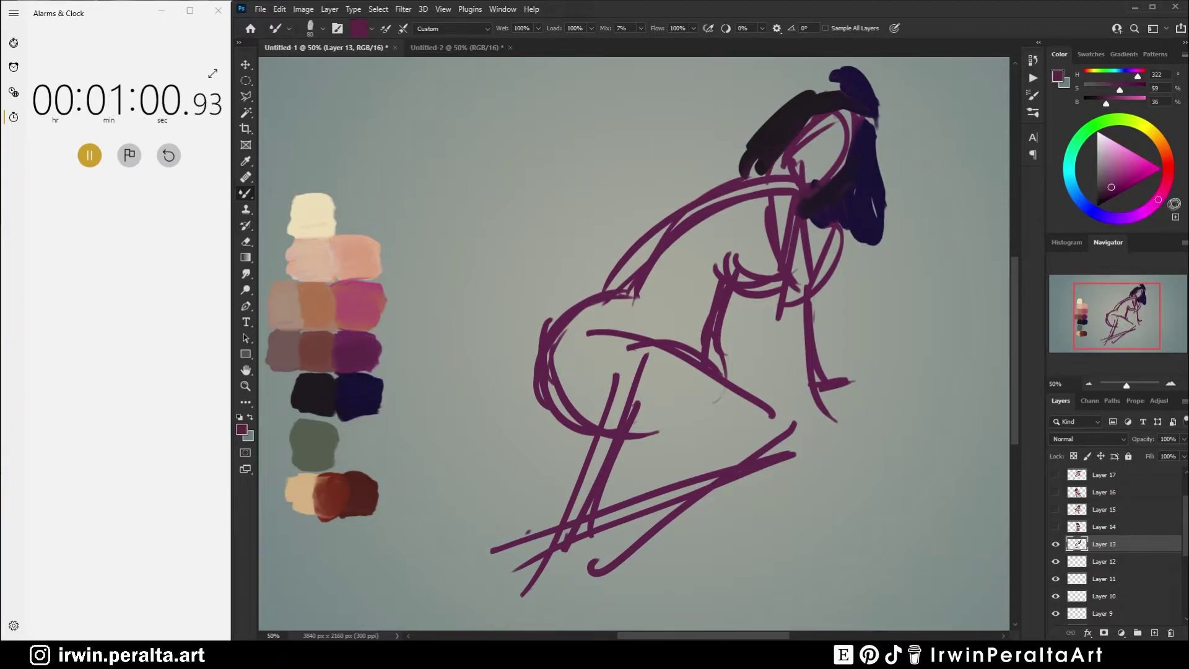
click(1108, 195)
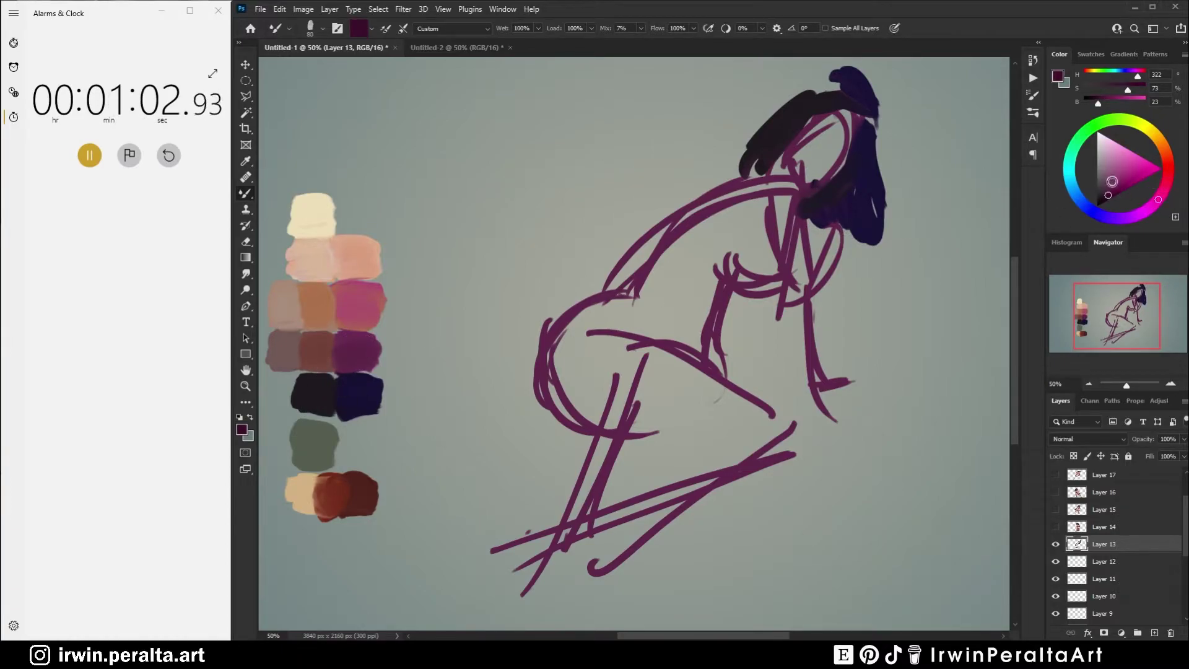
mouse_move(808, 213)
mouse_down()
mouse_move(815, 260)
mouse_move(823, 207)
mouse_up()
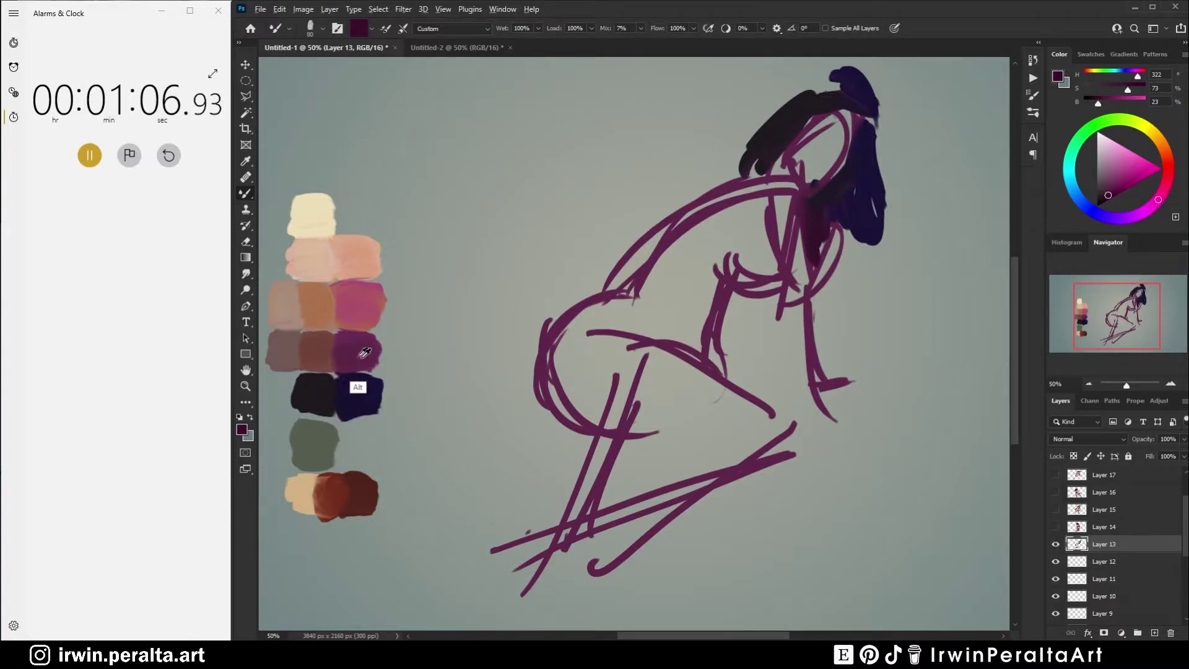
Step: Paint the base tone of both arms and the supporting hand with the palette's red-brown
alt+click(361, 387)
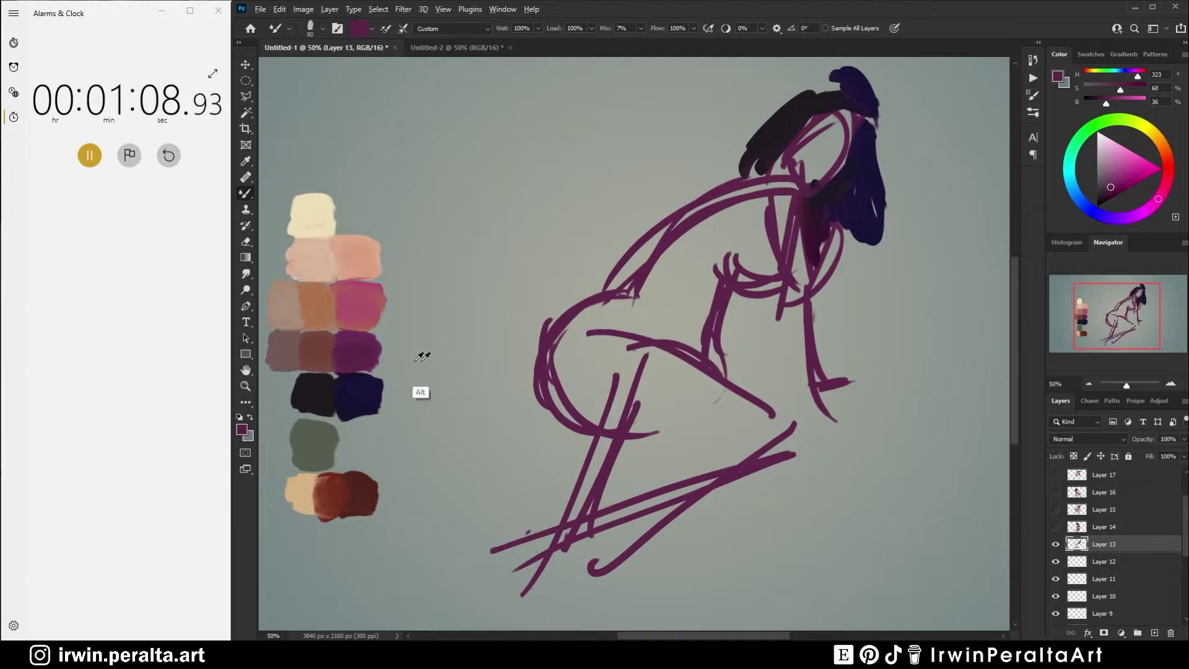
alt+click(322, 356)
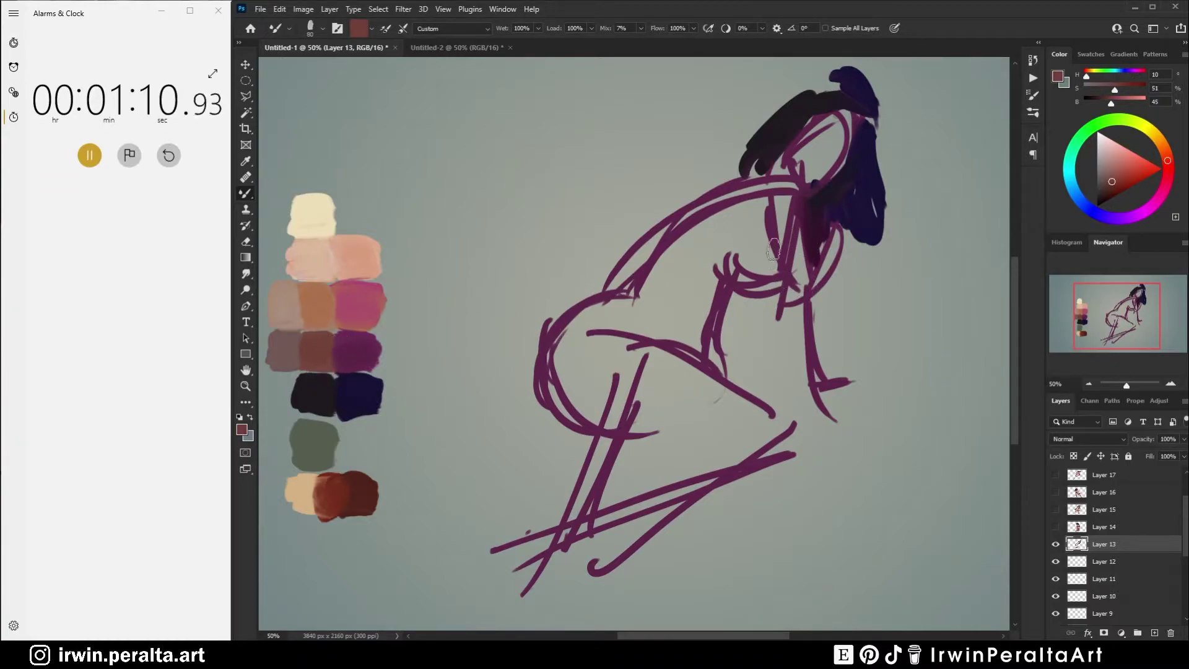
drag(774, 249, 805, 290)
mouse_move(846, 218)
mouse_down()
mouse_move(822, 272)
mouse_move(829, 387)
mouse_up()
drag(806, 318, 830, 391)
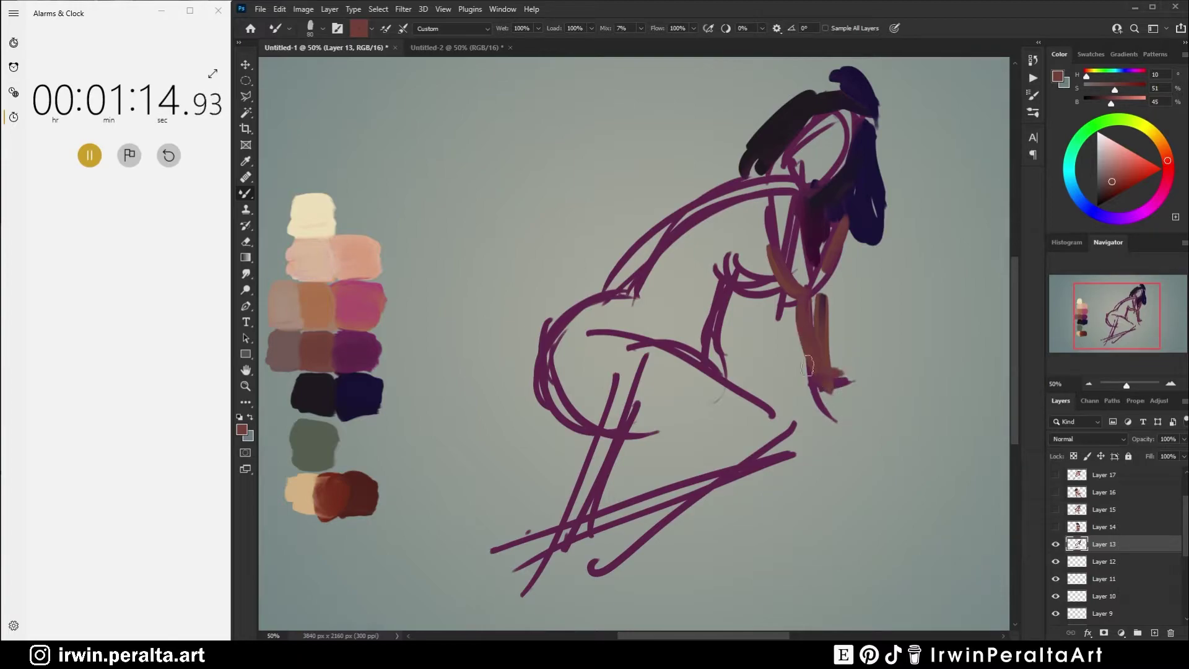
Step: Block in the belly, the waist crease and the underside of the buttocks in red-brown
mouse_move(731, 290)
mouse_down()
mouse_move(702, 363)
mouse_move(668, 318)
mouse_move(696, 303)
mouse_move(672, 309)
mouse_move(665, 337)
mouse_up()
drag(597, 291, 673, 341)
mouse_move(582, 393)
mouse_down()
mouse_move(632, 434)
mouse_move(666, 437)
mouse_move(660, 415)
mouse_move(724, 446)
mouse_move(666, 456)
mouse_move(587, 545)
mouse_up()
Step: Fill the shadowed thigh, lower leg and foot with the palette's greyish brown
alt+click(286, 352)
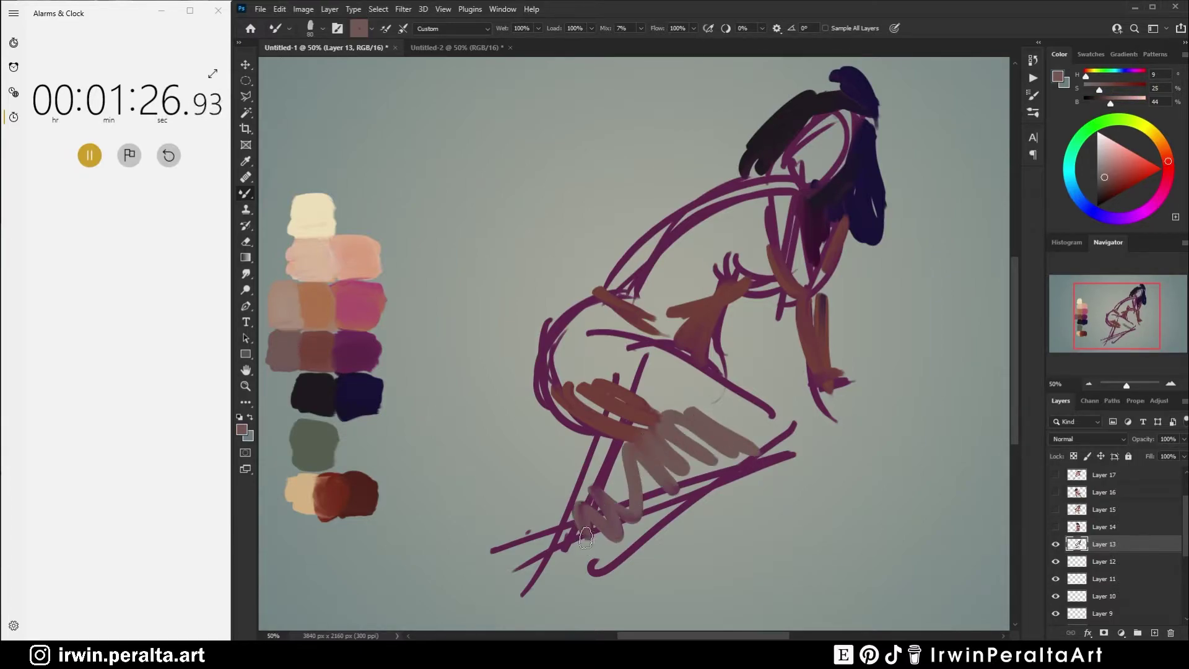
mouse_move(536, 606)
mouse_down()
mouse_move(500, 571)
mouse_move(686, 440)
mouse_up()
drag(517, 562, 728, 465)
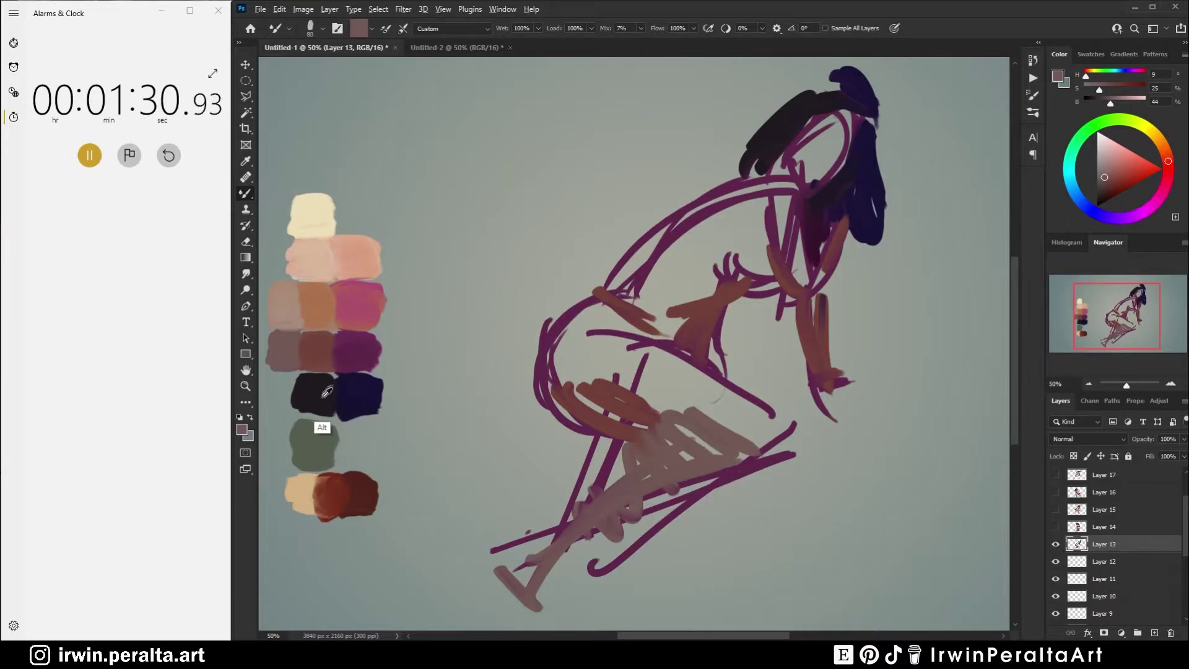
Step: Add the palette's magenta-pink to the buttocks, belly, breast, arms and face
alt+click(354, 328)
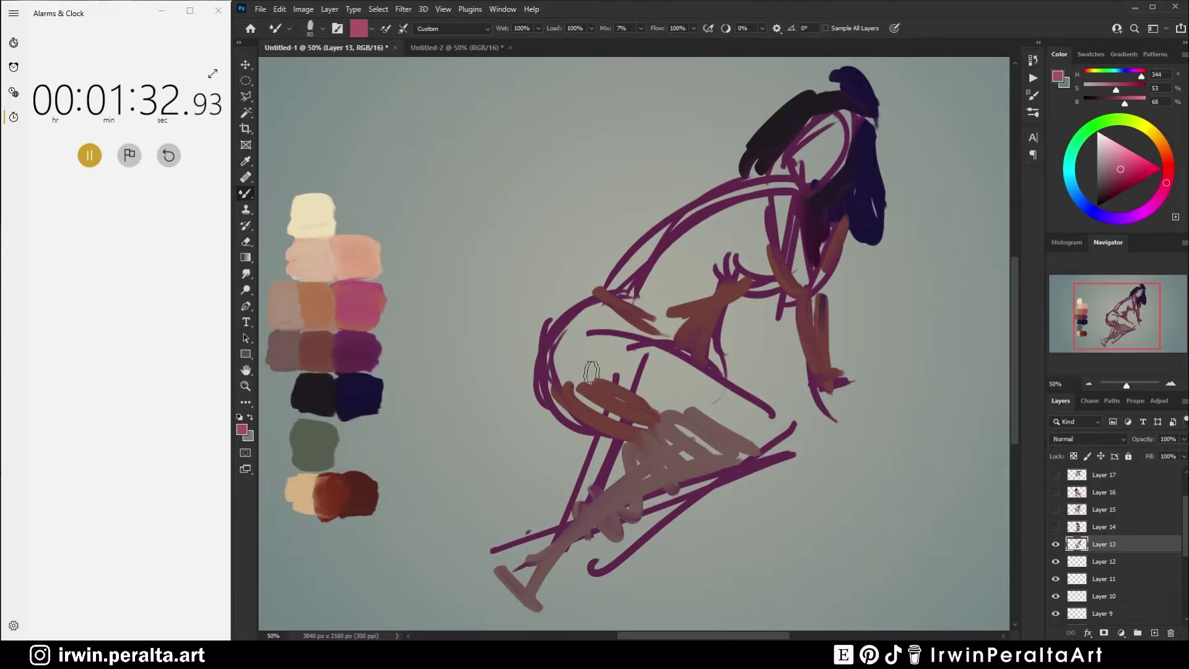
mouse_move(555, 375)
mouse_down()
mouse_move(616, 428)
mouse_move(558, 347)
mouse_move(625, 396)
mouse_up()
mouse_move(706, 308)
mouse_down()
mouse_move(677, 334)
mouse_move(724, 283)
mouse_move(763, 266)
mouse_move(787, 284)
mouse_up()
mouse_move(780, 223)
mouse_down()
mouse_move(802, 276)
mouse_move(812, 268)
mouse_up()
drag(821, 312, 824, 406)
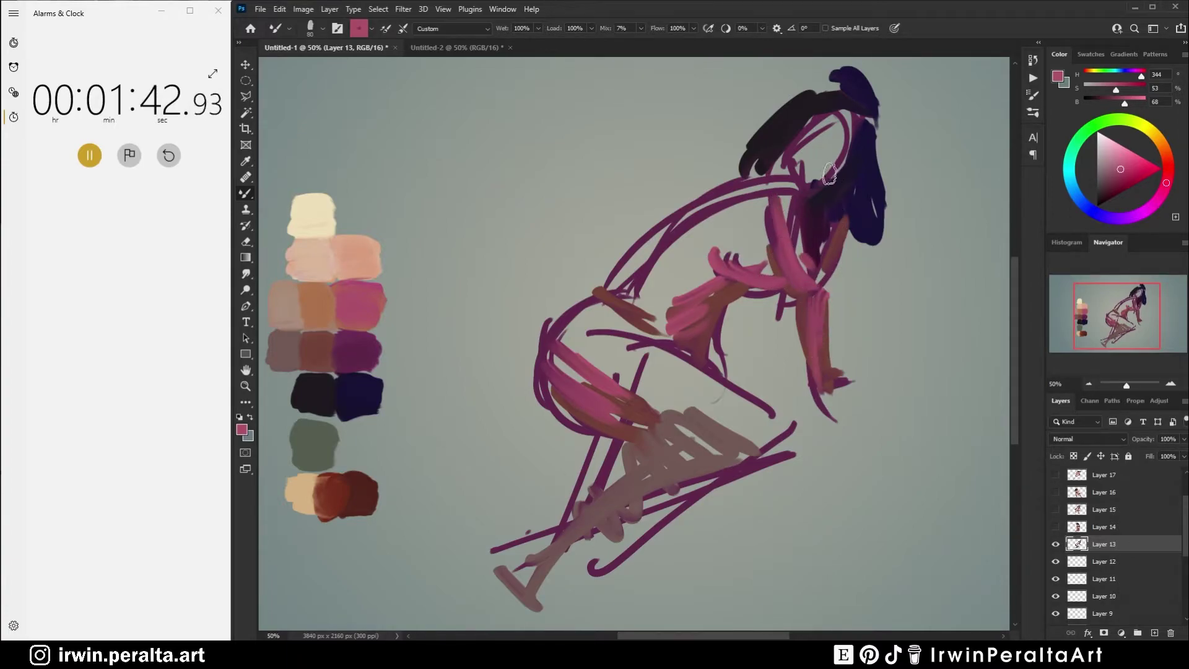
mouse_move(802, 183)
mouse_down()
mouse_move(830, 123)
mouse_move(793, 187)
mouse_up()
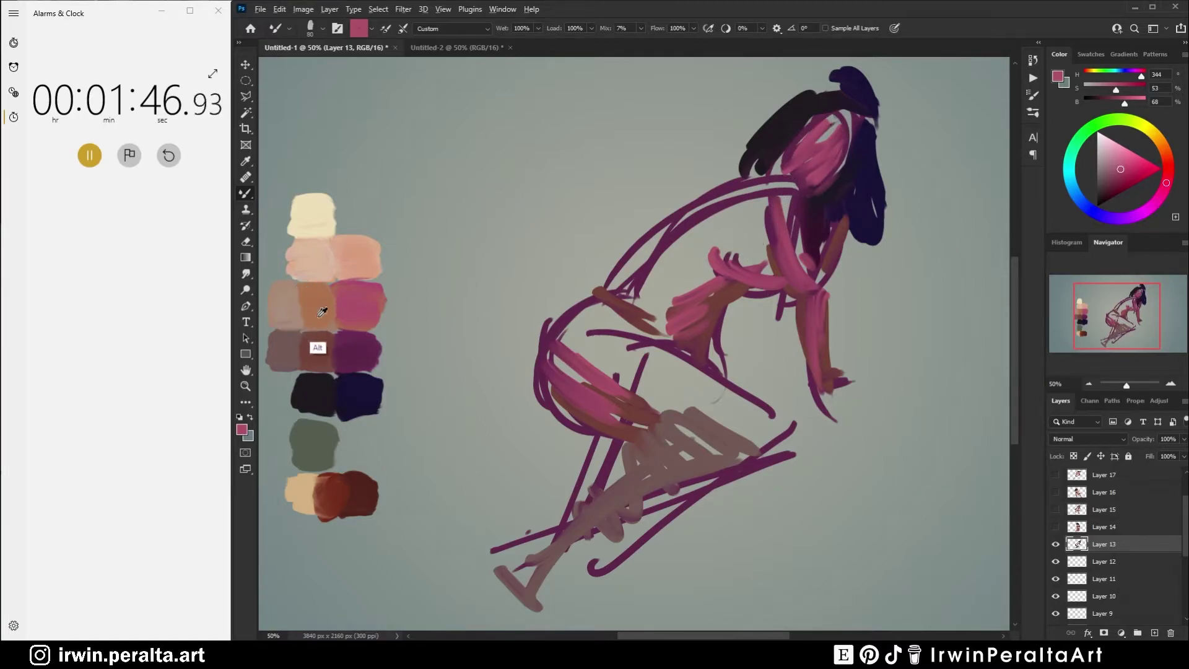
Step: Paint orange-brown over the ribs and waist, and greyish brown along the hip and around the knee
alt+click(314, 341)
mouse_move(759, 223)
mouse_down()
mouse_move(768, 260)
mouse_move(736, 264)
mouse_move(707, 293)
mouse_move(666, 310)
mouse_move(688, 272)
mouse_move(647, 303)
mouse_move(700, 341)
mouse_up()
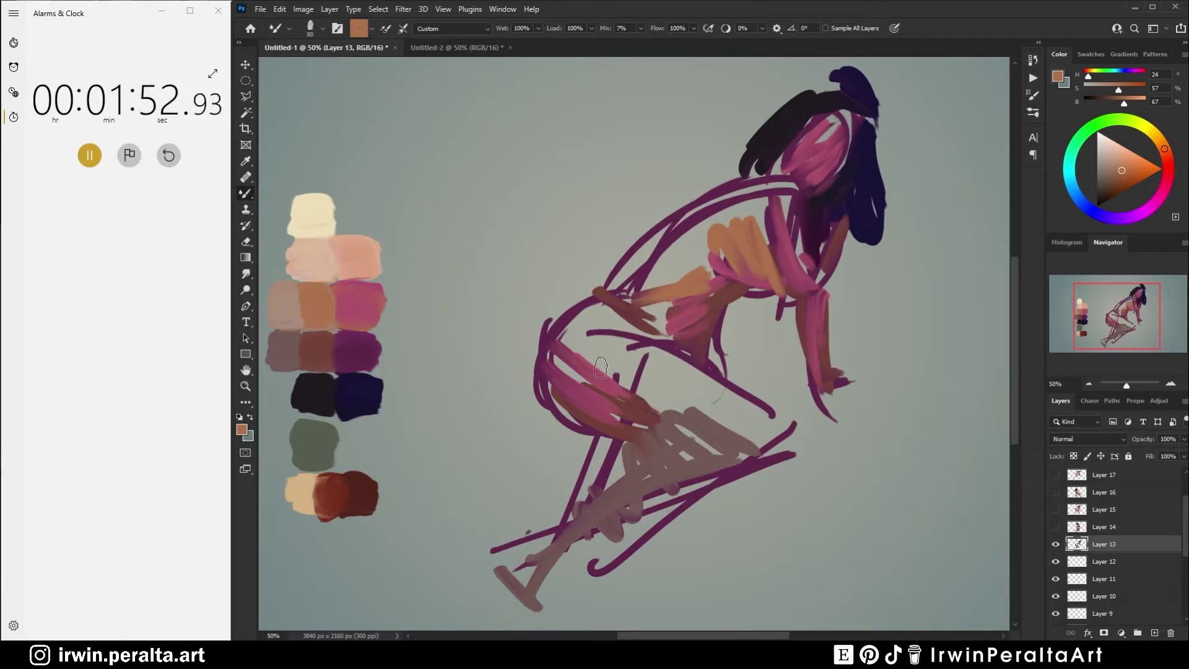
alt+click(273, 371)
mouse_move(575, 313)
mouse_down()
mouse_move(595, 338)
mouse_move(554, 359)
mouse_up()
mouse_move(719, 369)
mouse_down()
mouse_move(760, 414)
mouse_move(748, 396)
mouse_move(740, 456)
mouse_up()
Step: Paint the second lower leg red-brown and shade between the folded legs with the palette's purple
alt+click(330, 347)
mouse_move(653, 513)
mouse_down()
mouse_move(774, 444)
mouse_move(768, 422)
mouse_move(662, 489)
mouse_move(617, 545)
mouse_up()
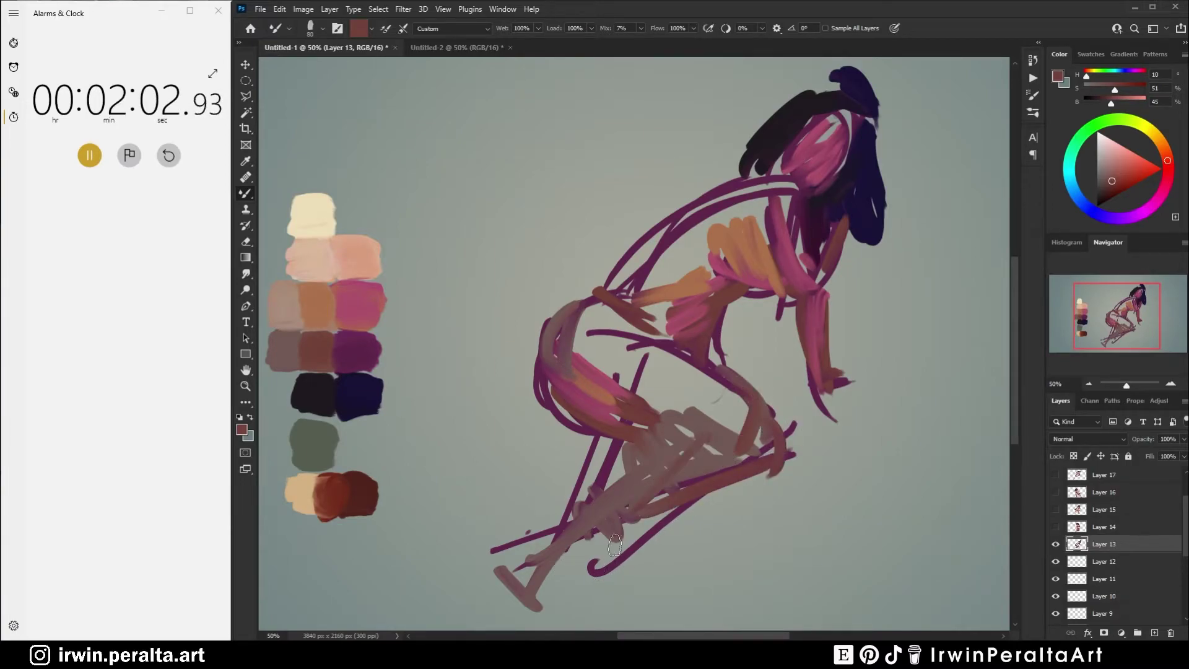
alt+click(360, 350)
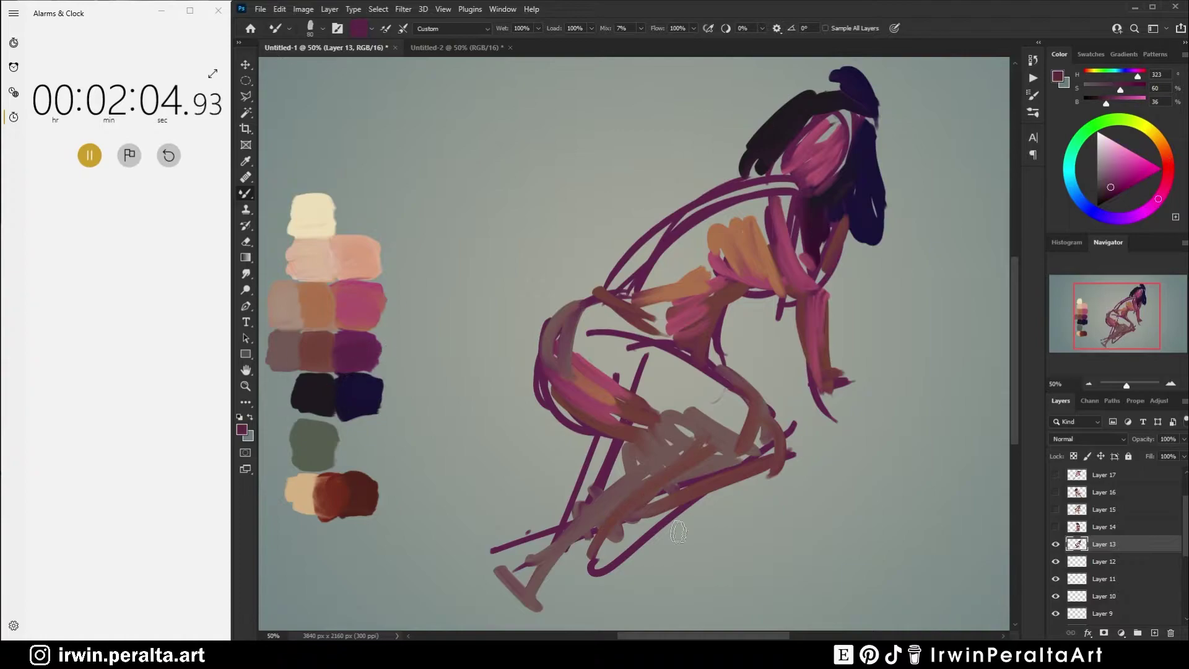
drag(607, 521, 743, 431)
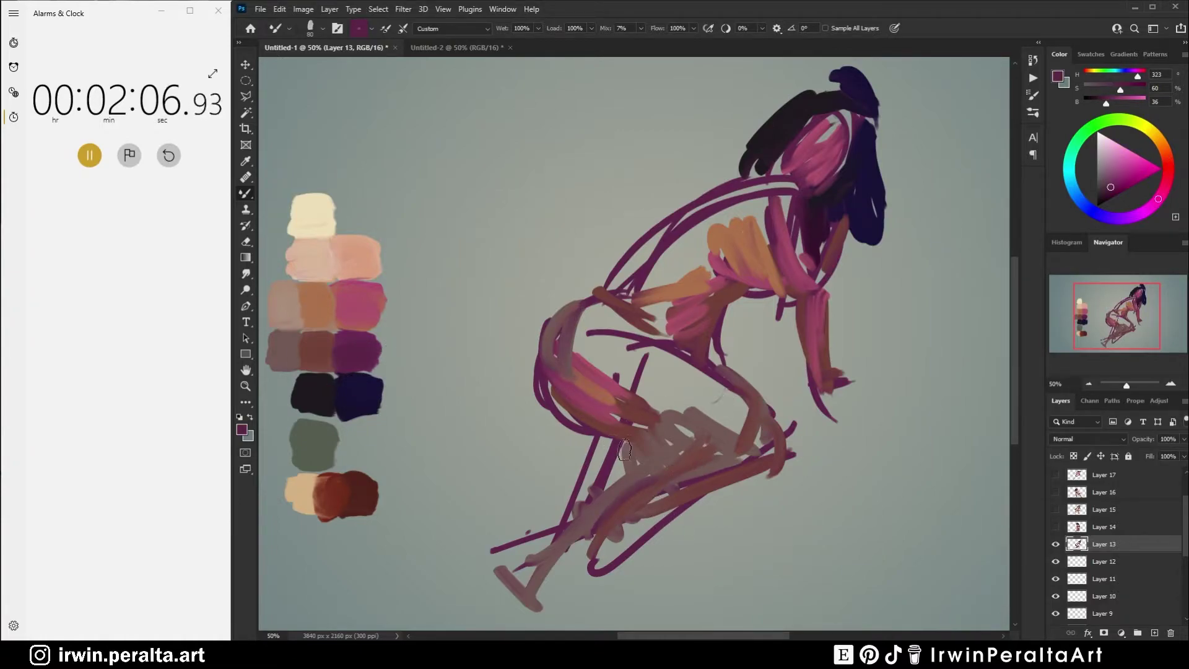
drag(623, 450, 552, 544)
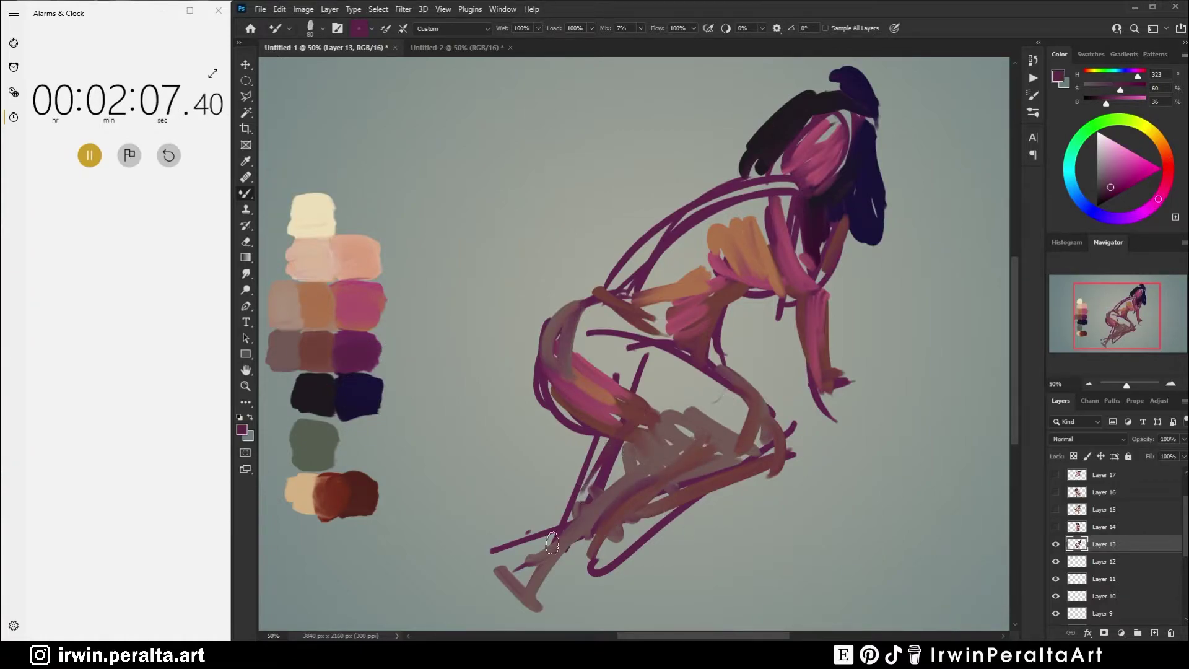
Step: Paint the thigh, calf, torso, supporting hand and face with the palette's salmon pink
alt+click(358, 254)
mouse_move(611, 485)
mouse_down()
mouse_move(672, 406)
mouse_move(664, 388)
mouse_up()
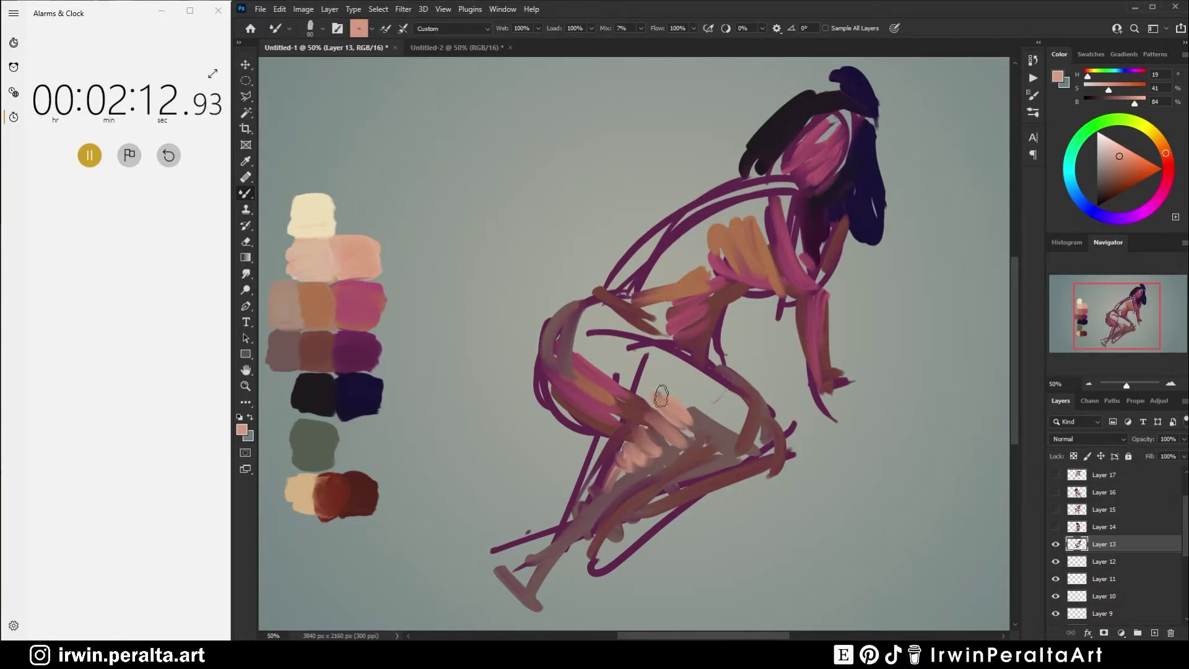
mouse_move(652, 387)
mouse_down()
mouse_move(605, 314)
mouse_move(731, 412)
mouse_move(740, 405)
mouse_move(703, 378)
mouse_up()
mouse_move(650, 303)
mouse_down()
mouse_move(679, 313)
mouse_move(654, 258)
mouse_move(634, 269)
mouse_move(649, 257)
mouse_move(699, 263)
mouse_move(706, 241)
mouse_move(678, 225)
mouse_move(707, 224)
mouse_move(693, 221)
mouse_move(707, 208)
mouse_move(744, 241)
mouse_move(729, 198)
mouse_move(761, 171)
mouse_move(755, 207)
mouse_move(738, 199)
mouse_move(743, 214)
mouse_move(764, 203)
mouse_move(752, 190)
mouse_move(773, 195)
mouse_move(761, 190)
mouse_move(789, 250)
mouse_move(790, 224)
mouse_move(794, 243)
mouse_move(841, 278)
mouse_move(826, 252)
mouse_move(823, 277)
mouse_move(839, 217)
mouse_up()
drag(817, 325, 847, 381)
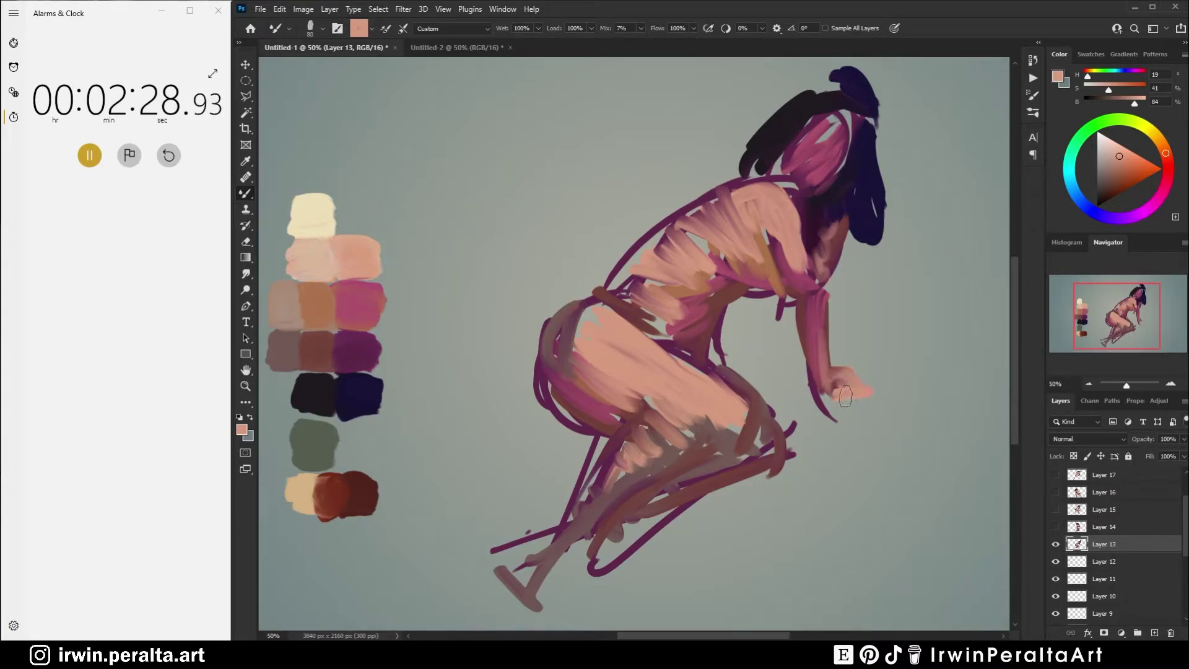
mouse_move(818, 163)
mouse_down()
mouse_move(794, 174)
mouse_move(812, 138)
mouse_move(831, 135)
mouse_move(812, 132)
mouse_move(821, 121)
mouse_move(835, 153)
mouse_move(799, 160)
mouse_up()
mouse_move(688, 248)
mouse_down()
mouse_move(683, 284)
mouse_move(668, 267)
mouse_up()
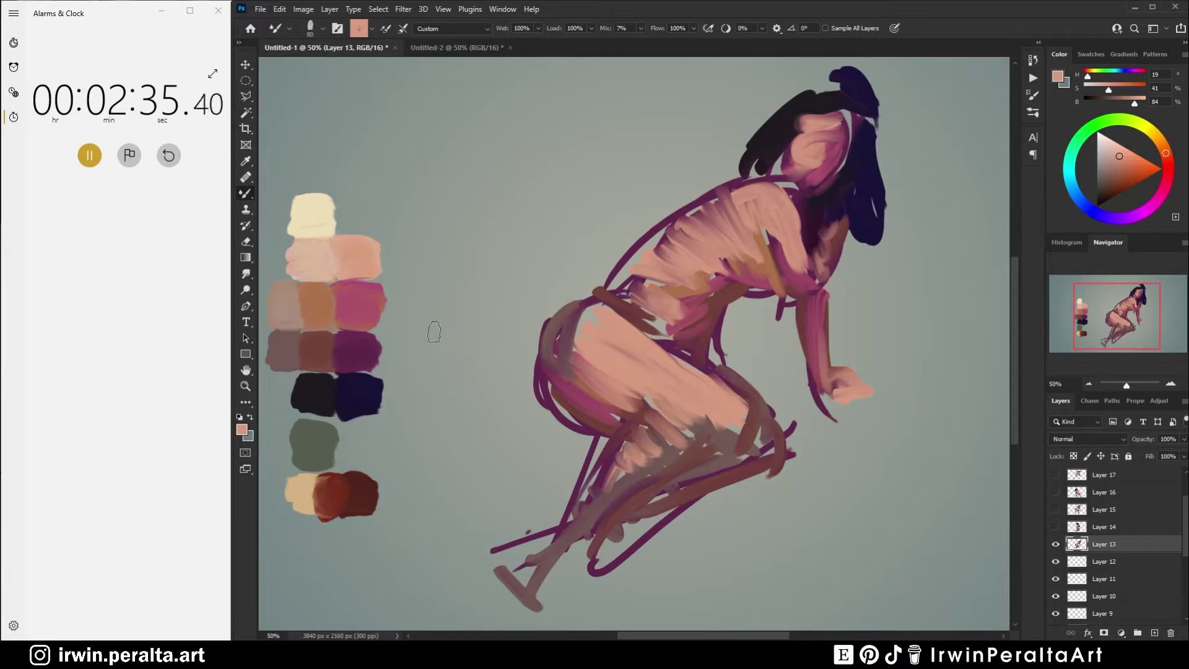
Step: Add the palette's cream highlights to the shoulder, face, torso, thigh and knee, and paint the foot in the thigh's salmon
alt+click(321, 216)
drag(803, 201, 766, 199)
mouse_move(837, 132)
mouse_down()
mouse_move(814, 127)
mouse_move(832, 169)
mouse_up()
mouse_move(804, 228)
mouse_down()
mouse_move(742, 234)
mouse_move(710, 222)
mouse_move(705, 242)
mouse_move(659, 248)
mouse_move(678, 250)
mouse_move(654, 295)
mouse_move(645, 276)
mouse_move(692, 273)
mouse_move(645, 288)
mouse_move(685, 273)
mouse_move(645, 267)
mouse_move(656, 255)
mouse_move(654, 292)
mouse_move(635, 295)
mouse_move(646, 314)
mouse_move(639, 284)
mouse_move(664, 291)
mouse_up()
mouse_move(596, 325)
mouse_down()
mouse_move(657, 326)
mouse_move(634, 333)
mouse_move(644, 355)
mouse_move(633, 332)
mouse_move(690, 363)
mouse_move(623, 348)
mouse_move(718, 394)
mouse_move(640, 350)
mouse_move(730, 421)
mouse_move(706, 403)
mouse_move(708, 429)
mouse_move(706, 390)
mouse_up()
mouse_move(768, 422)
mouse_down()
mouse_move(748, 473)
mouse_move(693, 462)
mouse_move(700, 484)
mouse_move(674, 503)
mouse_move(729, 455)
mouse_move(689, 485)
mouse_move(774, 472)
mouse_move(588, 510)
mouse_up()
alt+click(690, 407)
mouse_move(513, 571)
mouse_down()
mouse_move(533, 531)
mouse_move(551, 522)
mouse_move(539, 506)
mouse_move(588, 517)
mouse_up()
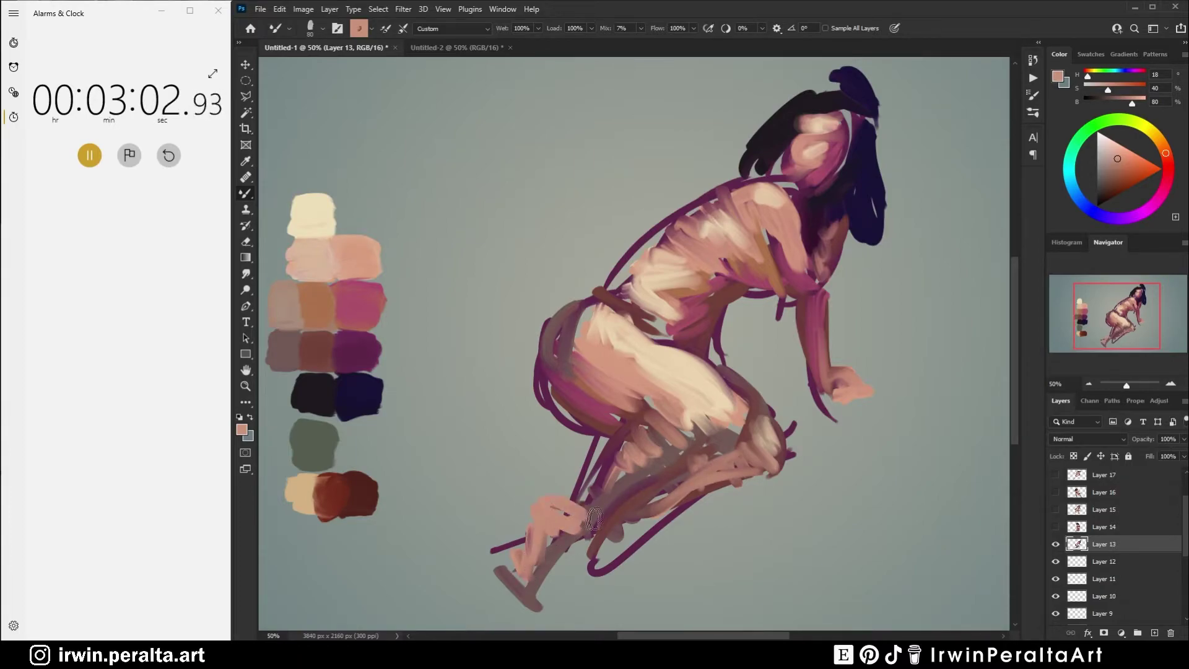
Step: Paint the briefs' waistband and the bra's lower edge in the palette's dark brown, and shade the bra with grey-green
alt+click(364, 499)
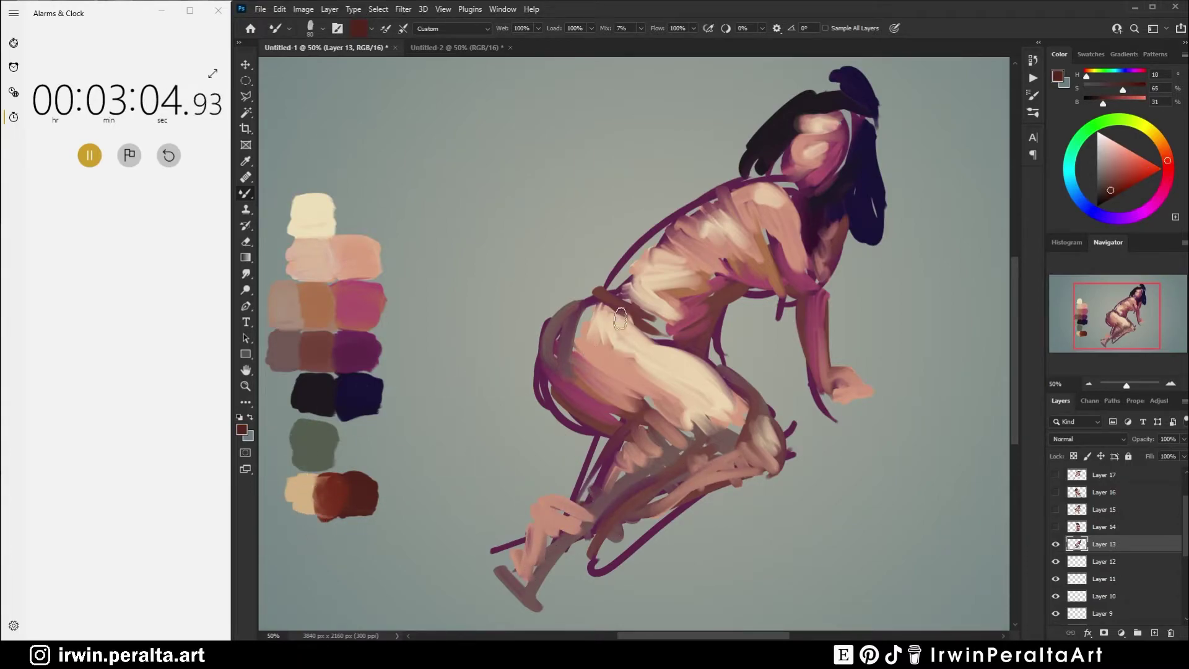
mouse_move(589, 309)
mouse_down()
mouse_move(641, 321)
mouse_move(606, 294)
mouse_move(662, 310)
mouse_move(661, 338)
mouse_up()
drag(731, 286, 779, 292)
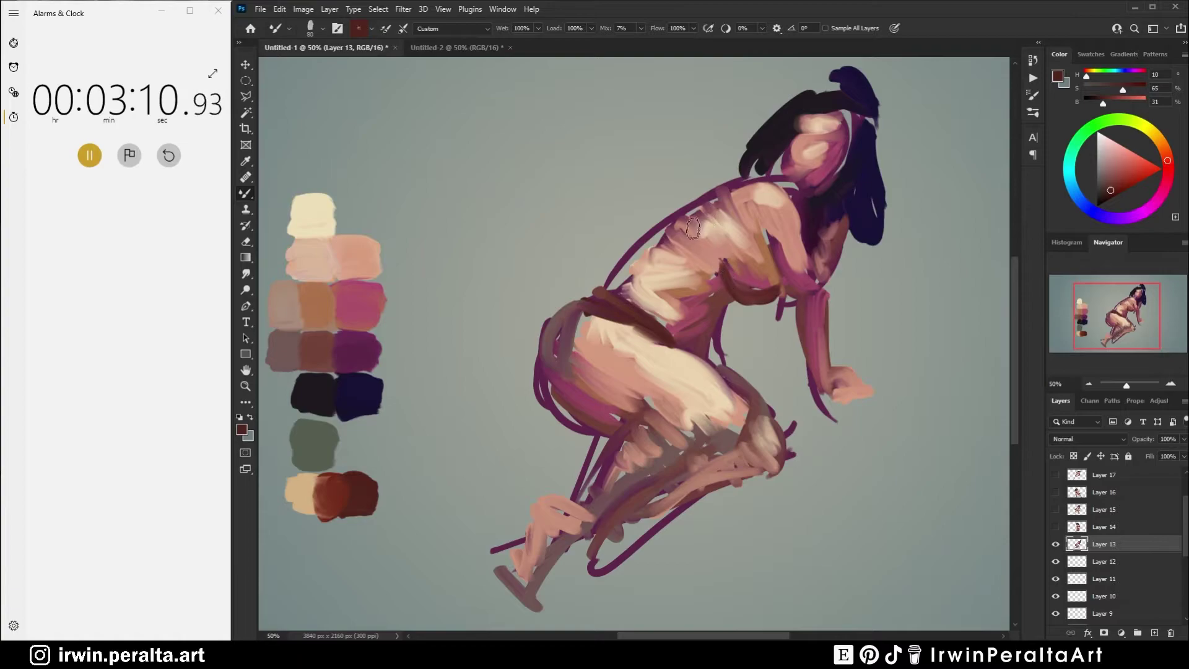
alt+click(320, 464)
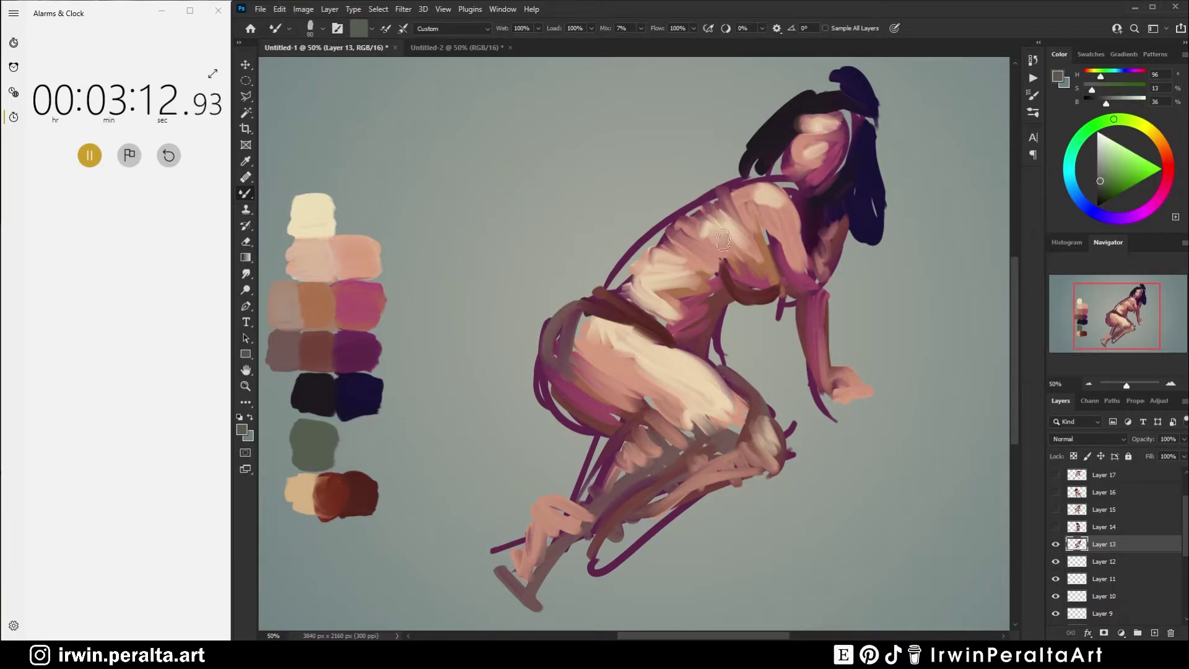
mouse_move(689, 226)
mouse_down()
mouse_move(743, 270)
mouse_move(706, 232)
mouse_move(753, 262)
mouse_up()
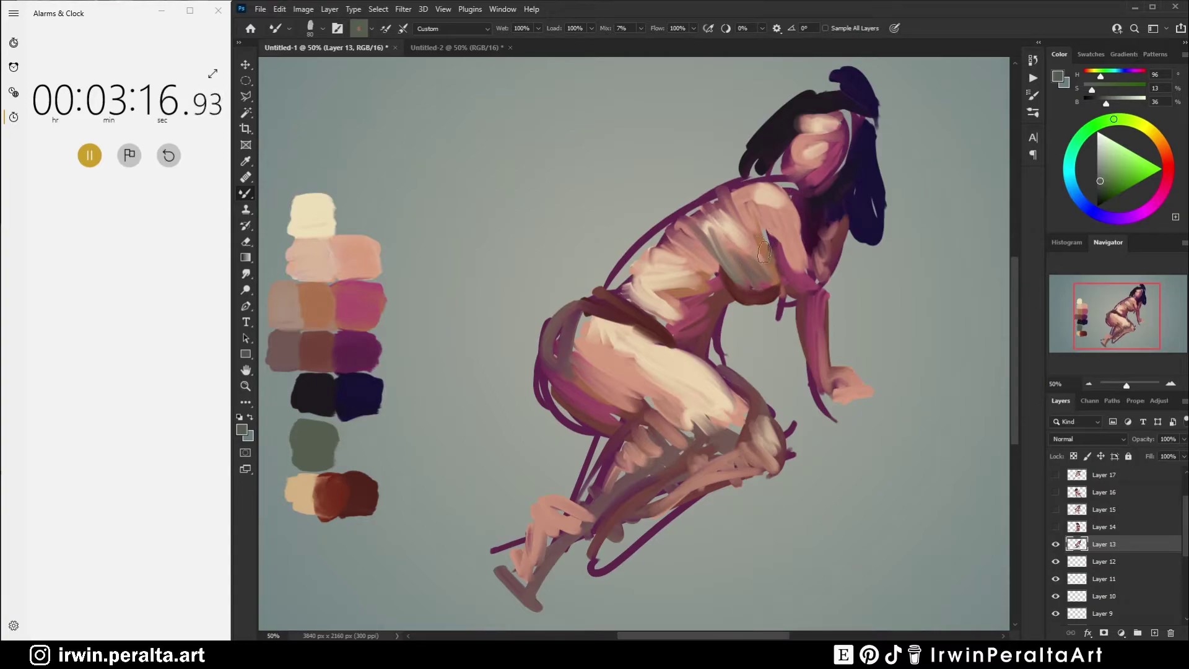
Step: Shade the belly with the palette's orange-brown and lighten the back of the hip with light peach
alt+click(319, 325)
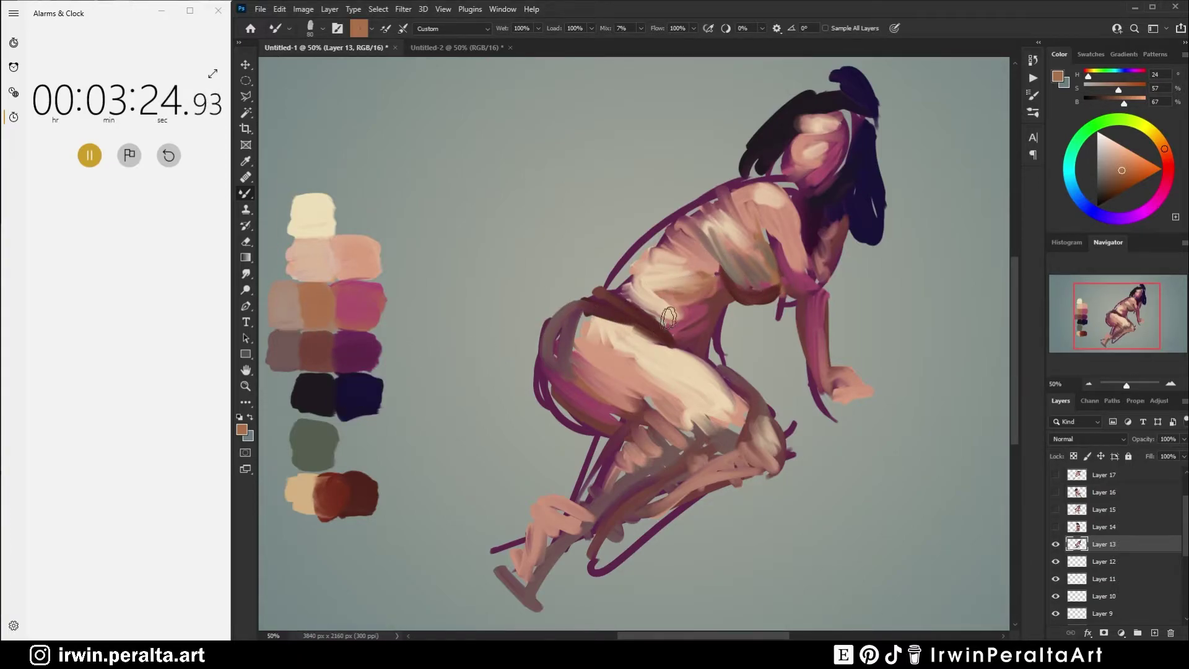
drag(681, 309, 689, 330)
key(alt)
alt+click(315, 257)
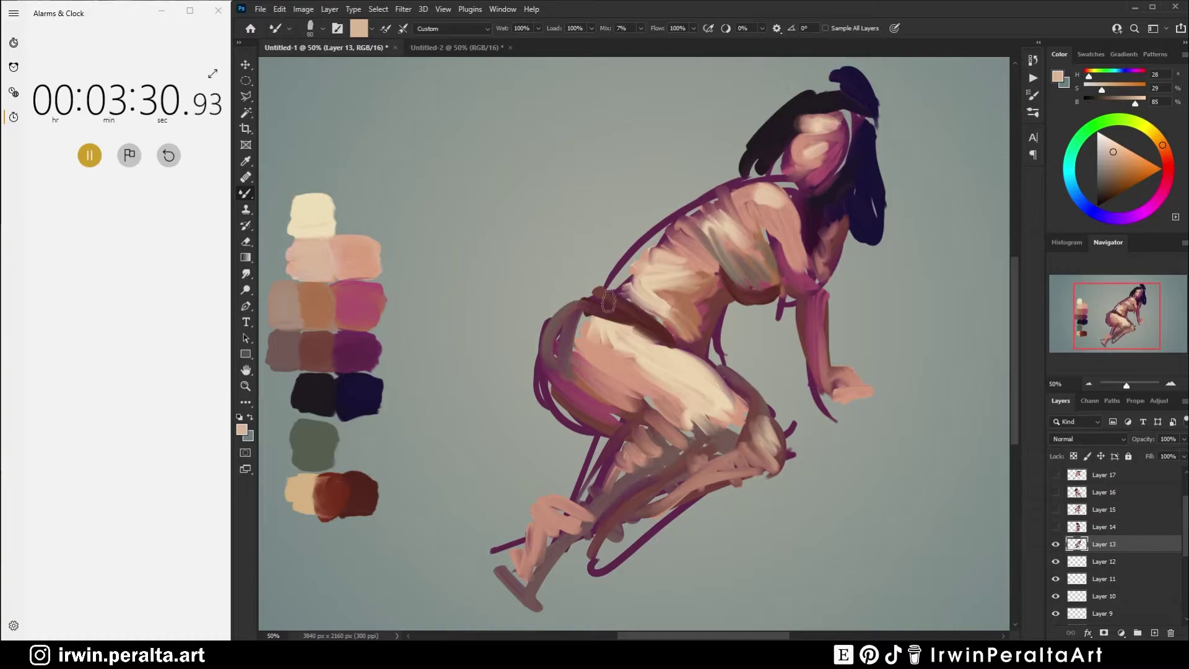
mouse_move(576, 344)
mouse_down()
mouse_move(581, 306)
mouse_move(572, 367)
mouse_move(584, 304)
mouse_move(587, 352)
mouse_move(588, 302)
mouse_up()
Step: Cover the purple outlines behind the buttocks and the lower leg with the background grey
alt+click(372, 329)
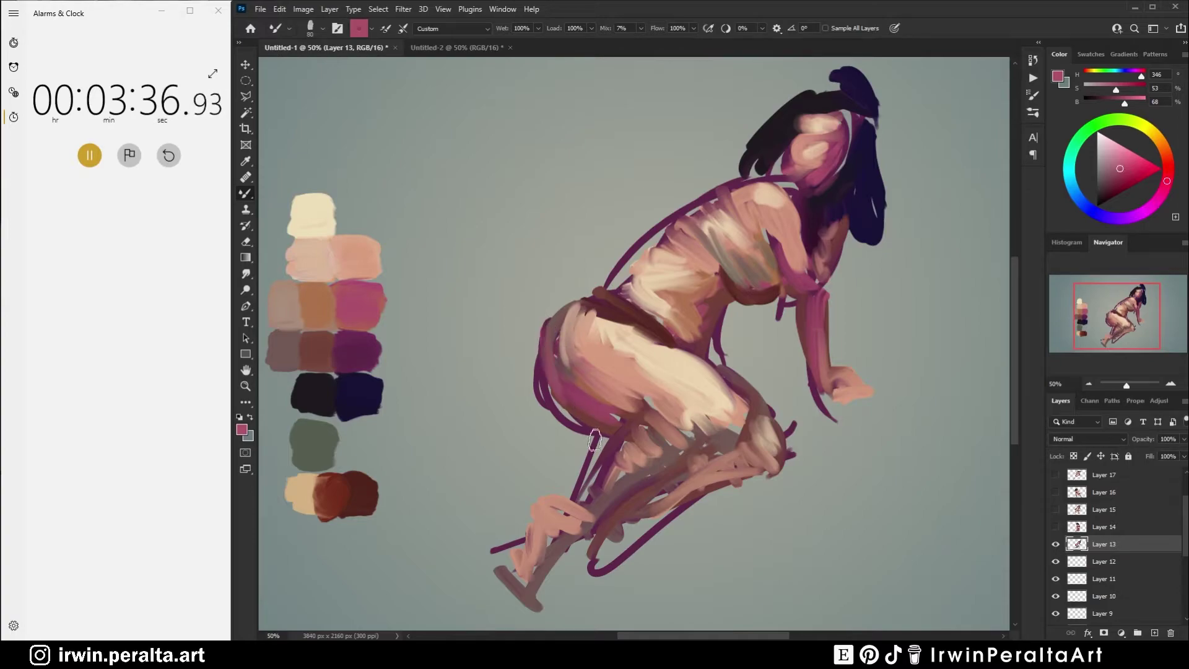
alt+click(521, 379)
drag(548, 322, 544, 379)
key(ctrl+z)
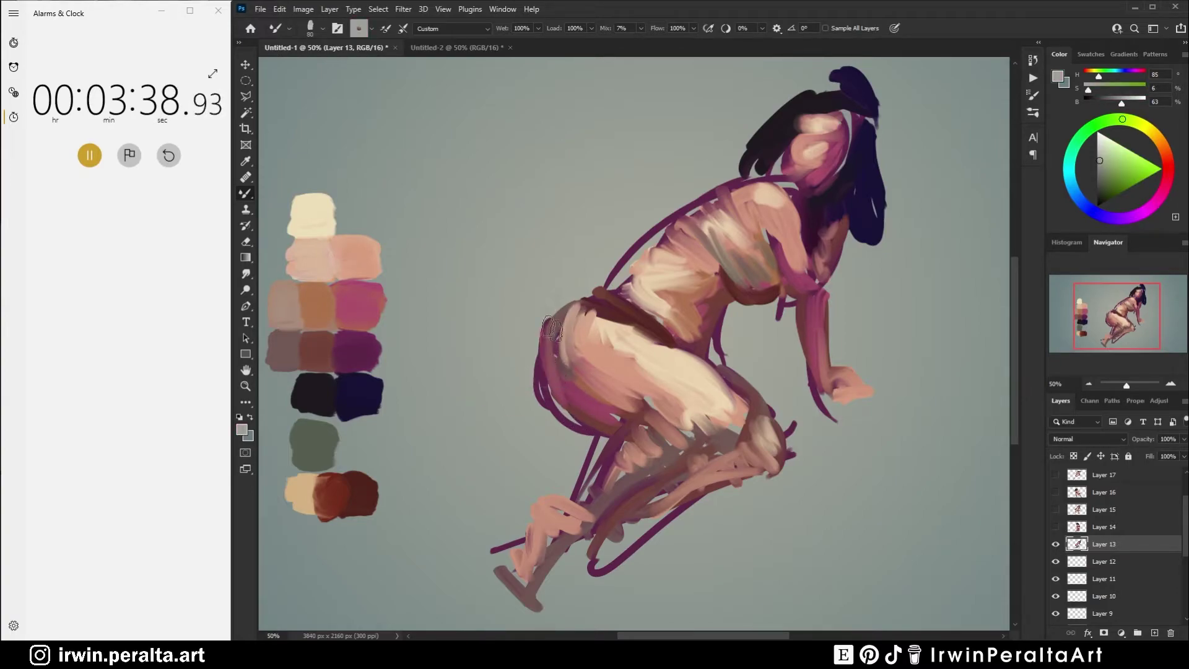
drag(547, 310, 552, 416)
alt+click(516, 370)
mouse_move(527, 371)
mouse_down()
mouse_move(563, 429)
mouse_move(528, 368)
mouse_move(594, 438)
mouse_move(535, 389)
mouse_move(601, 434)
mouse_move(545, 405)
mouse_move(606, 435)
mouse_move(577, 468)
mouse_move(615, 439)
mouse_move(576, 492)
mouse_up()
drag(622, 426, 566, 505)
Step: Paint a cast shadow around the lower legs, the foot and the supporting hand with the palette's grey-green
alt+click(326, 436)
drag(604, 439, 544, 503)
mouse_move(596, 465)
mouse_down()
mouse_move(561, 514)
mouse_move(571, 486)
mouse_move(552, 510)
mouse_move(555, 498)
mouse_move(530, 517)
mouse_move(530, 507)
mouse_move(495, 593)
mouse_up()
mouse_move(576, 590)
mouse_down()
mouse_move(634, 534)
mouse_move(755, 483)
mouse_move(595, 576)
mouse_move(793, 485)
mouse_up()
drag(626, 540, 788, 486)
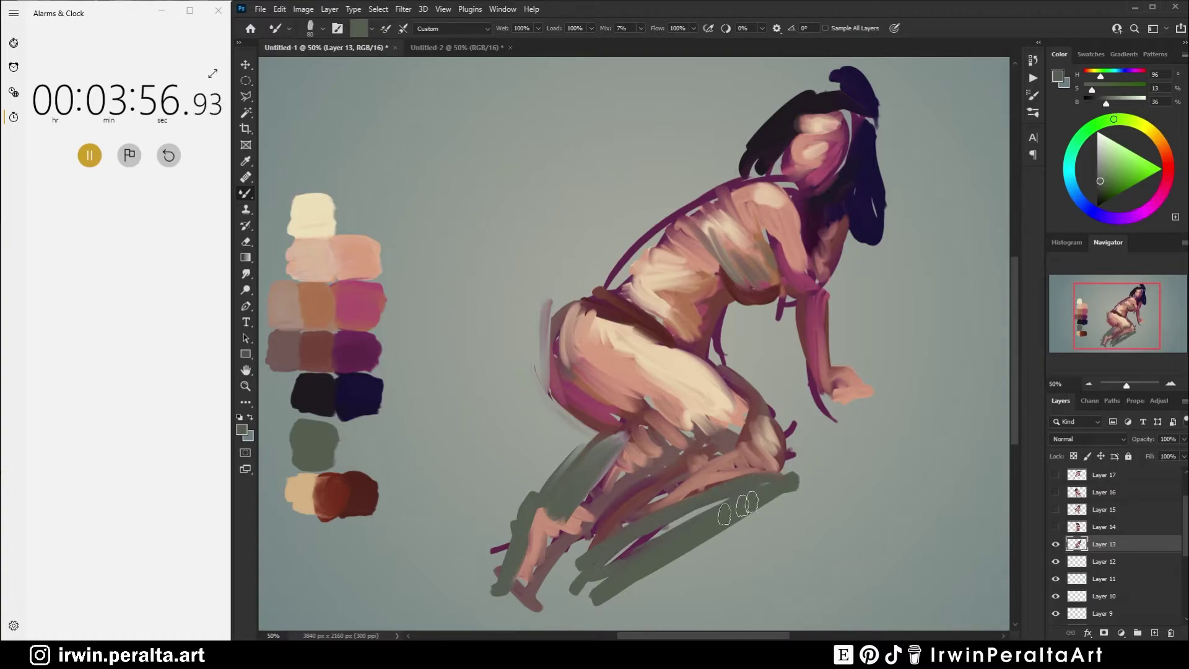
mouse_move(795, 404)
mouse_down()
mouse_move(768, 387)
mouse_move(890, 391)
mouse_up()
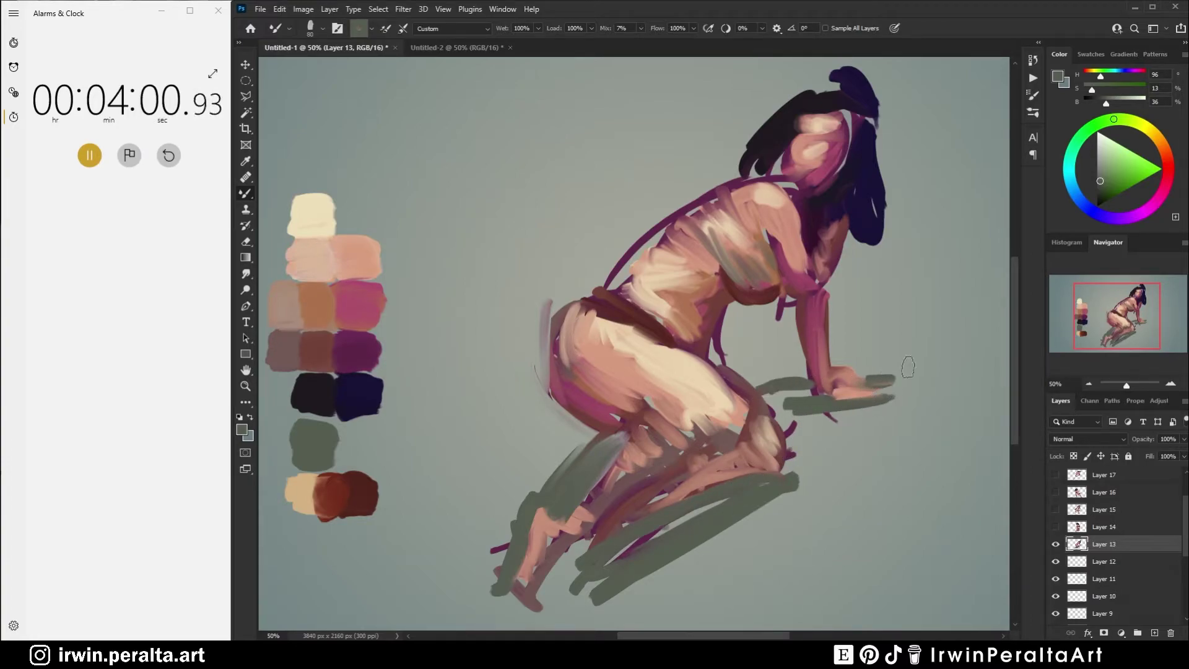
mouse_move(770, 391)
mouse_down()
mouse_move(858, 423)
mouse_move(769, 396)
mouse_move(818, 439)
mouse_move(794, 417)
mouse_move(812, 422)
mouse_move(812, 411)
mouse_move(820, 473)
mouse_move(871, 443)
mouse_move(924, 427)
mouse_up()
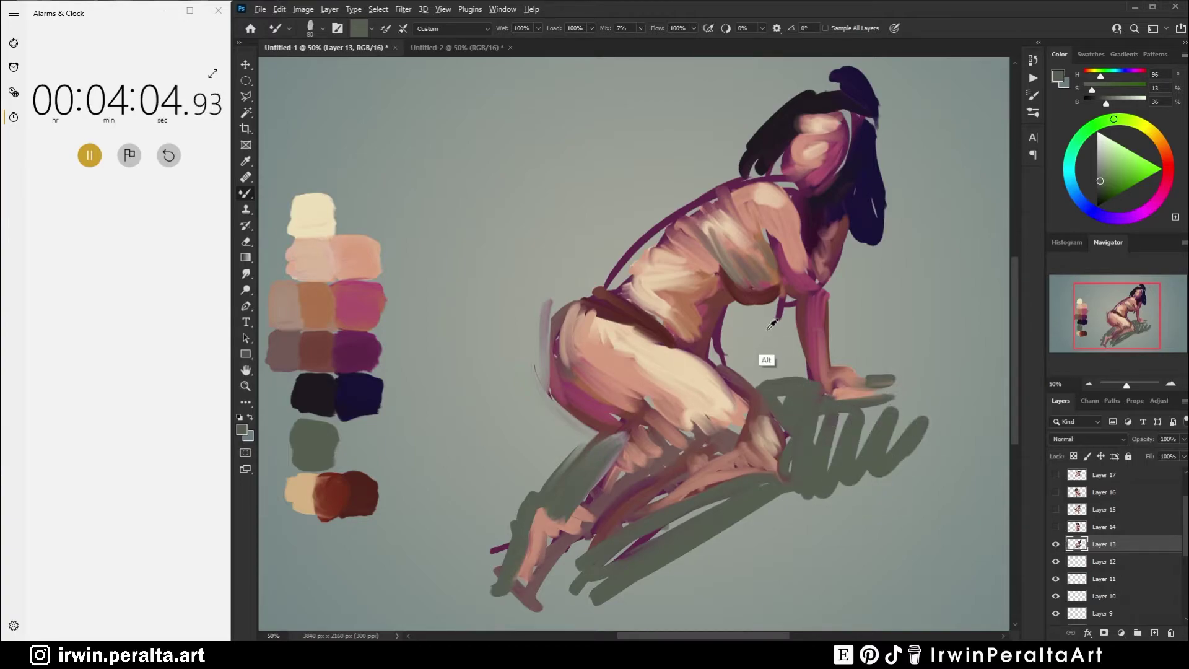
Step: Cover the sketch lines between belly and arm with background grey, and shade the bra with greyish brown and grey
alt+click(772, 322)
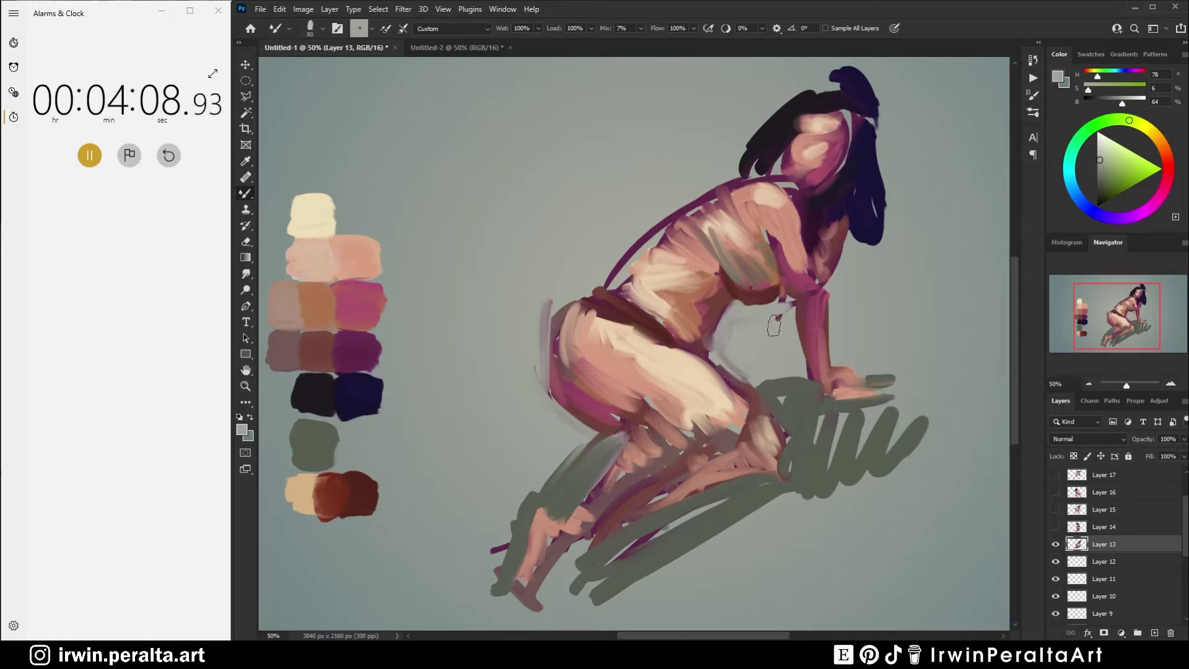
alt+click(291, 371)
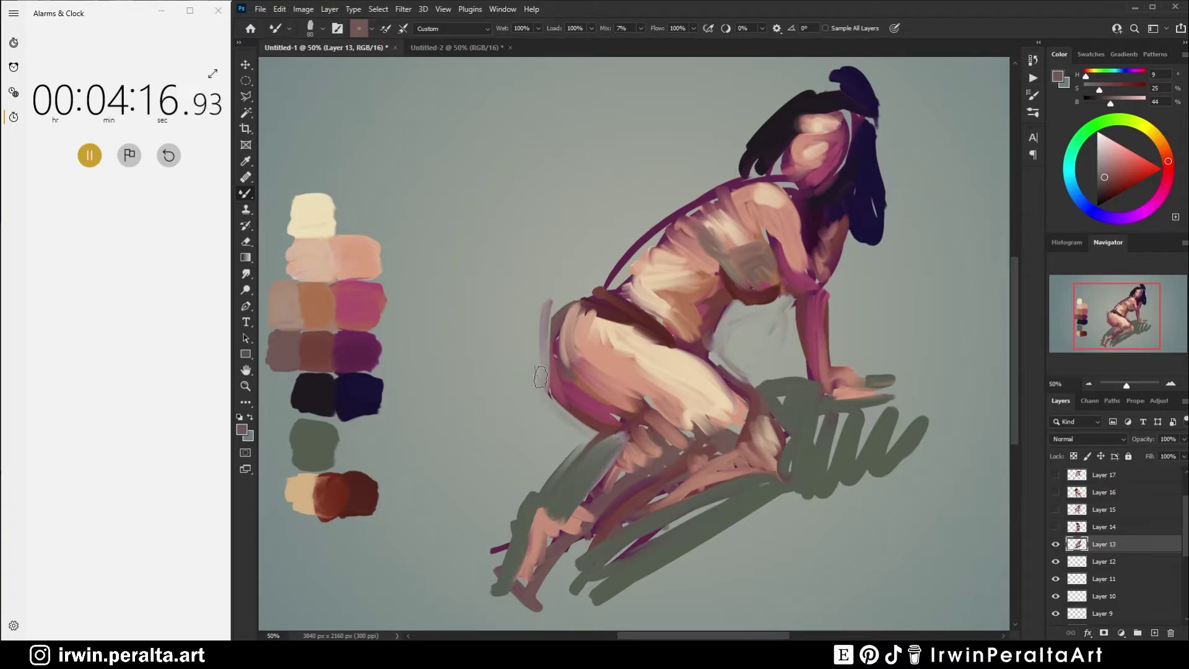
alt+click(520, 247)
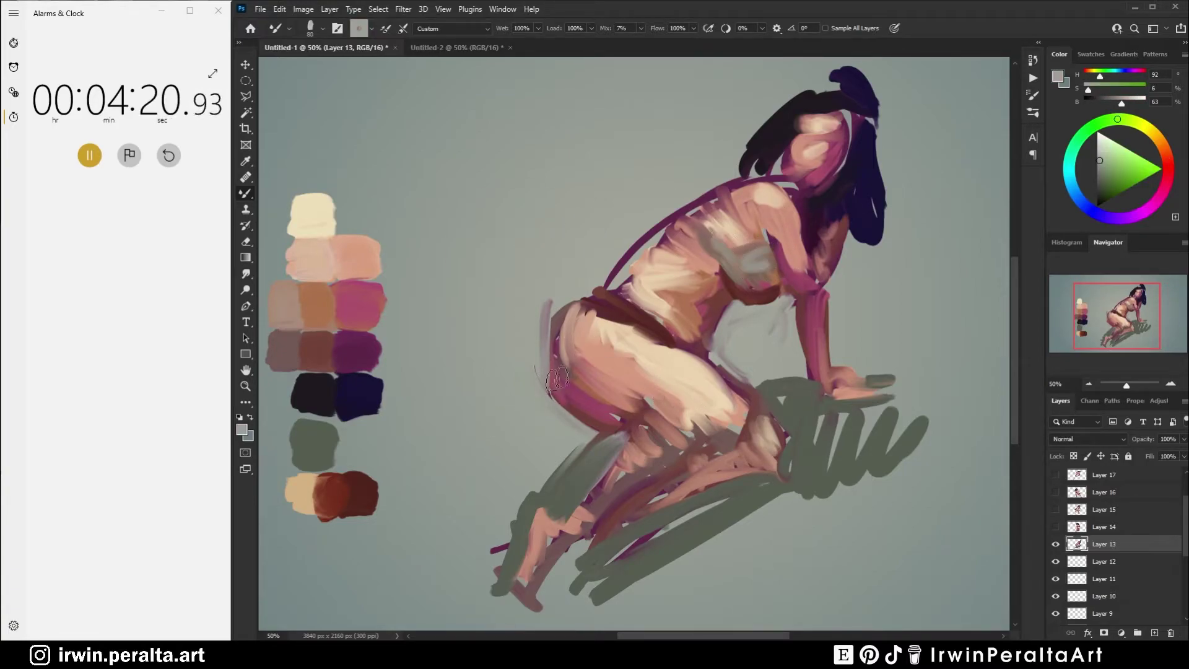
Step: Add the palette's red-brown and tan to the briefs and extend the thigh's cream highlight over the hip
alt+click(338, 491)
mouse_move(632, 315)
mouse_down()
mouse_move(603, 308)
mouse_move(627, 314)
mouse_up()
alt+click(312, 486)
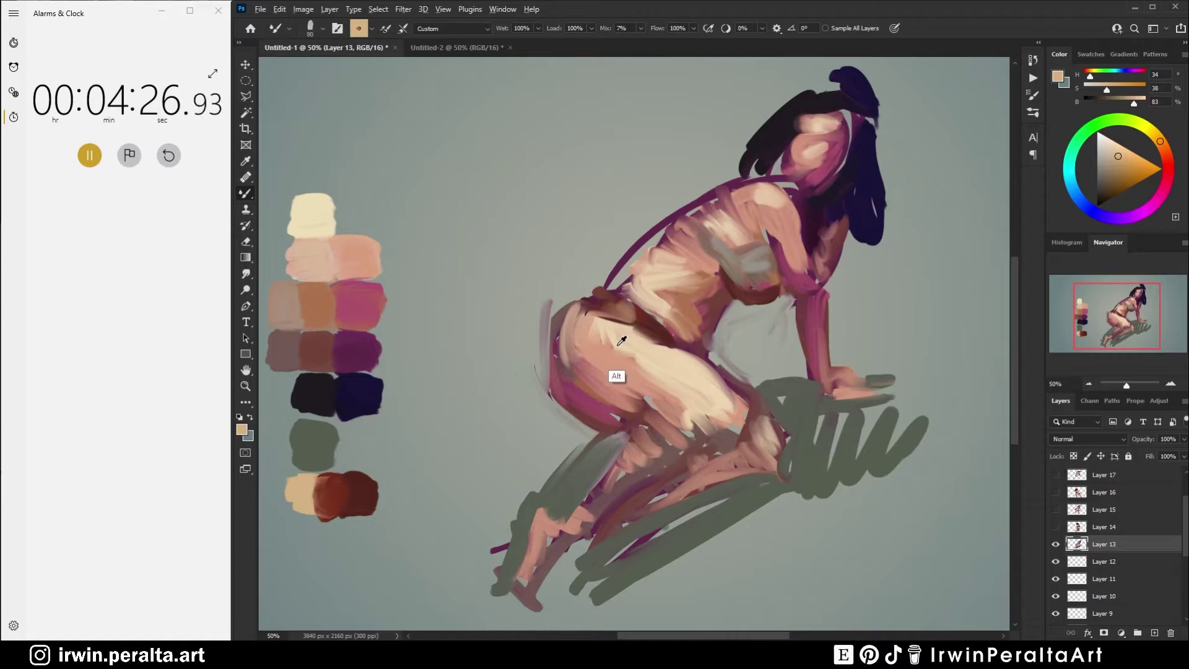
alt+click(623, 342)
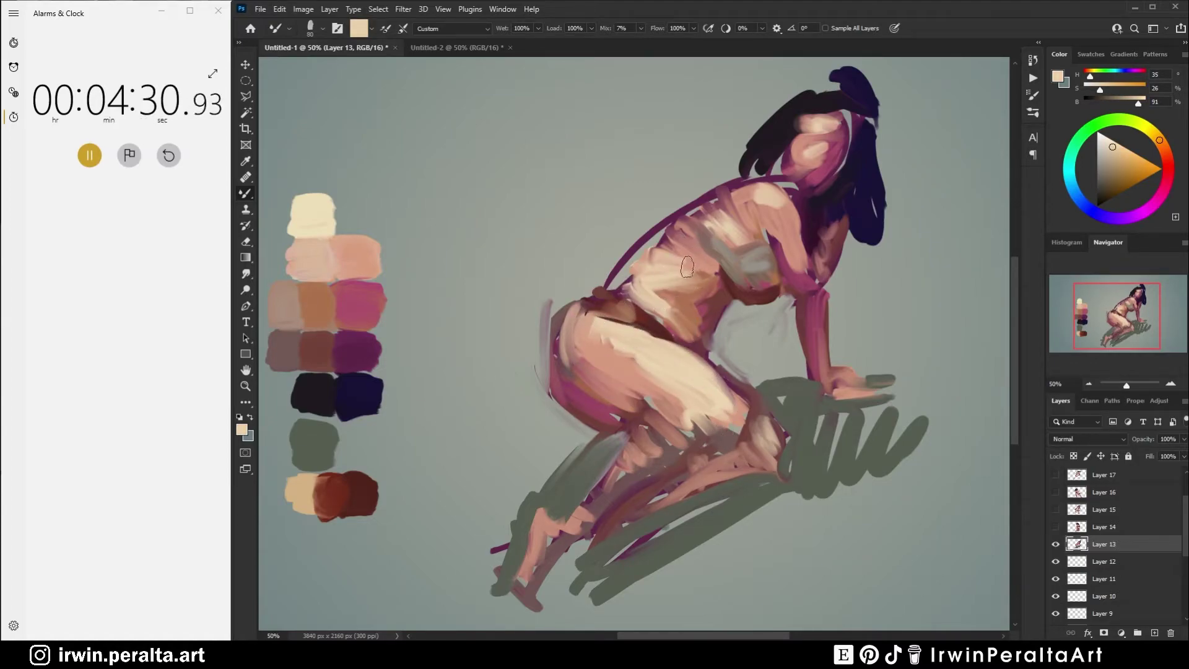
Step: Touch up the edge of the upper back and shoulder with the palette's magenta-pink, purple and orange-brown
alt+click(340, 317)
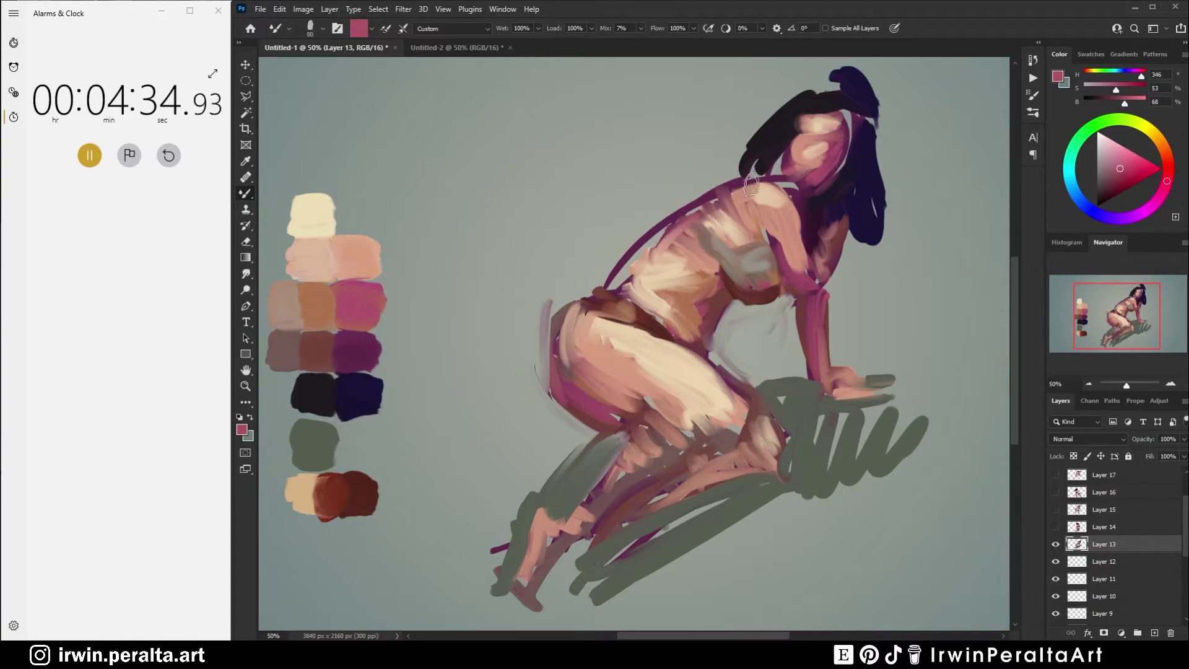
alt+click(358, 351)
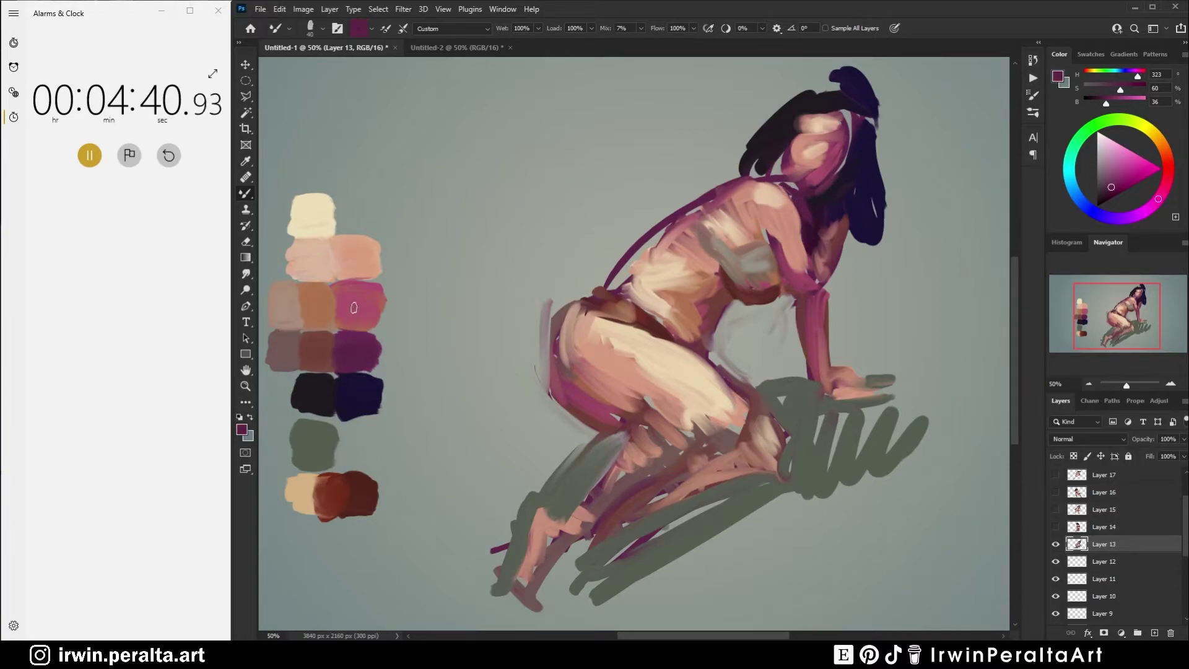
alt+click(326, 296)
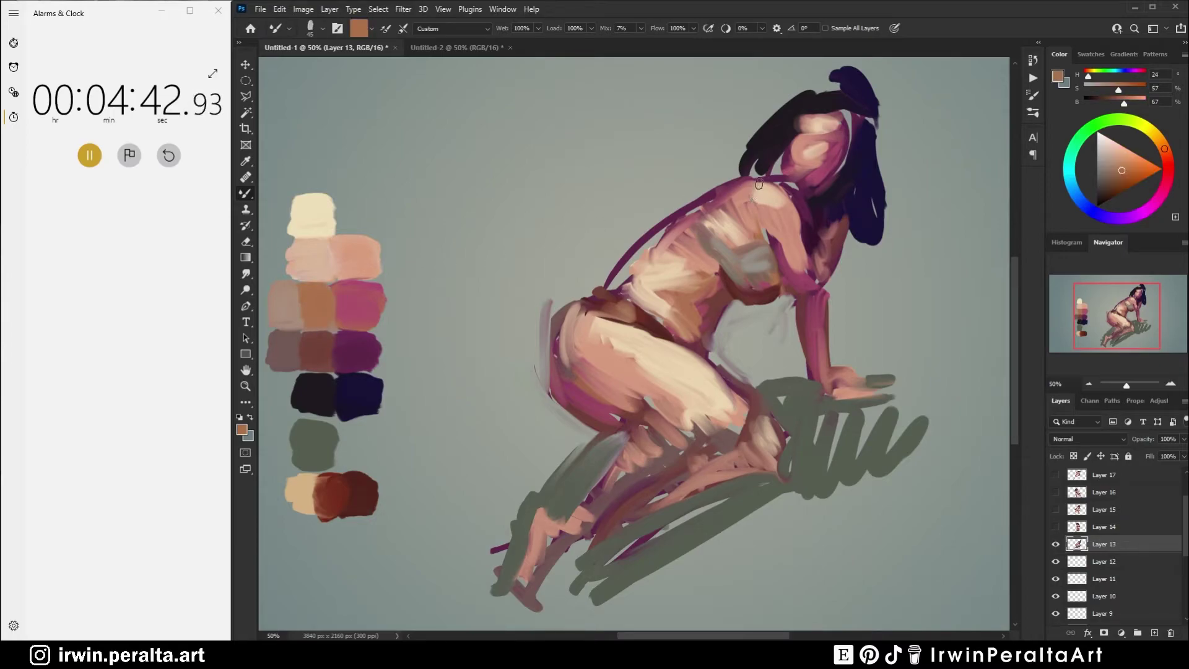
drag(765, 184, 773, 181)
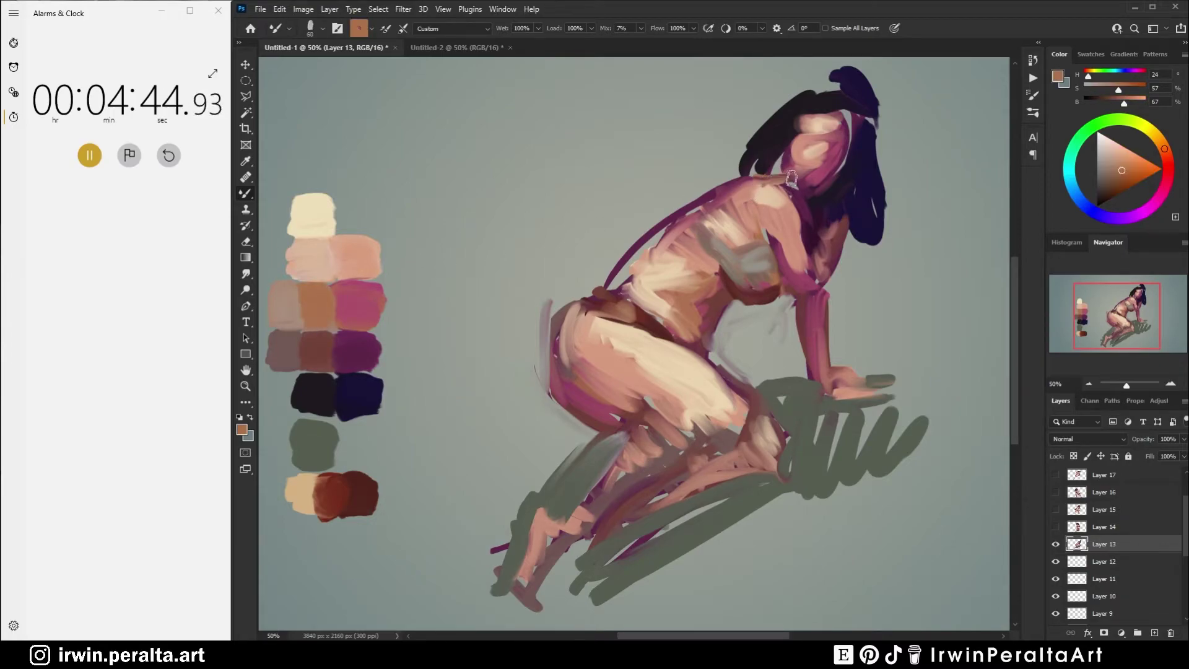
Step: Fill the gaps in the dark hair beside the face with near-black and add magenta-pink at the top of the head
alt+click(783, 147)
drag(784, 142, 757, 159)
mouse_move(787, 122)
mouse_down()
mouse_move(823, 103)
mouse_move(780, 116)
mouse_move(792, 91)
mouse_up()
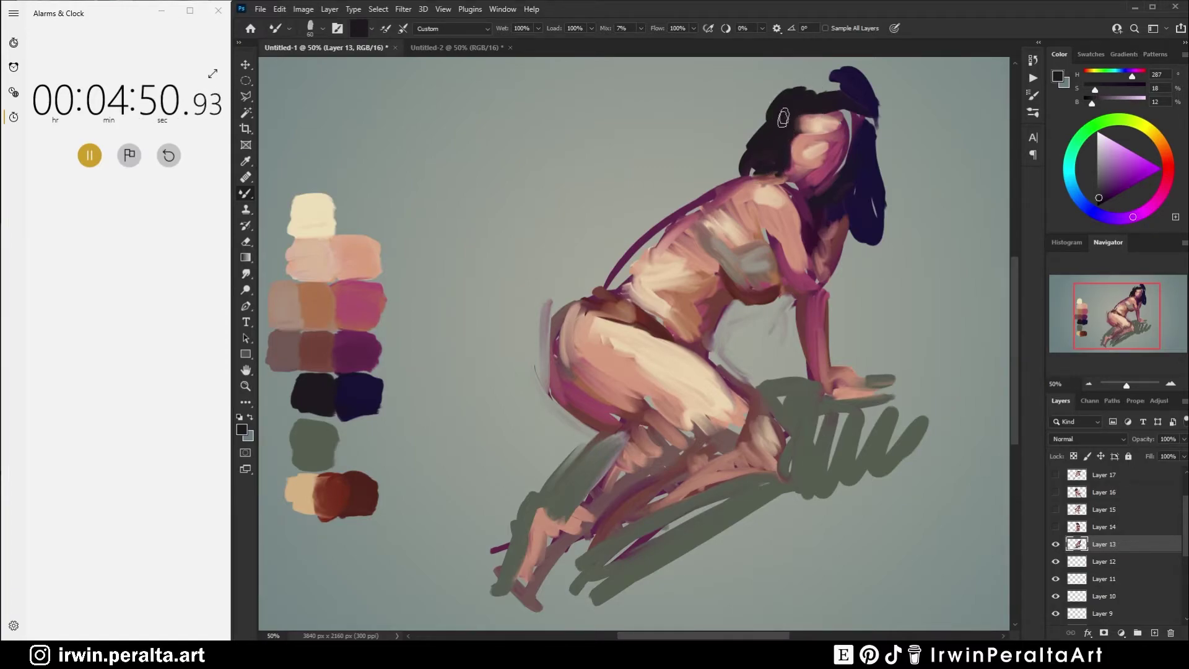
alt+click(378, 332)
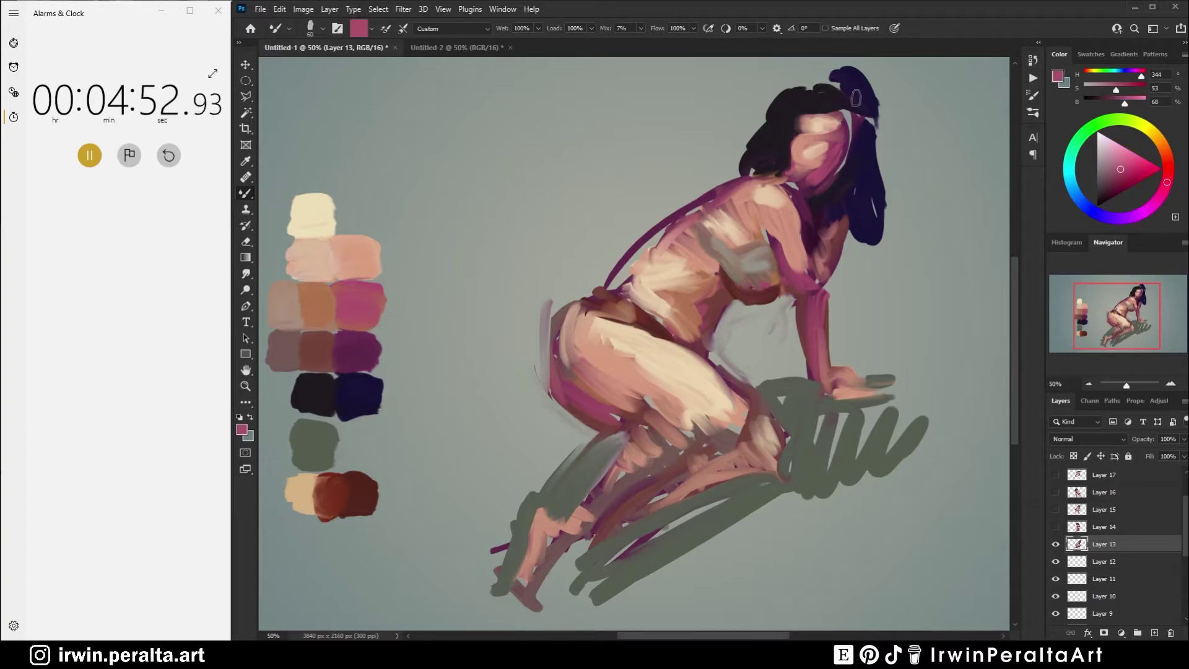
drag(799, 84, 842, 104)
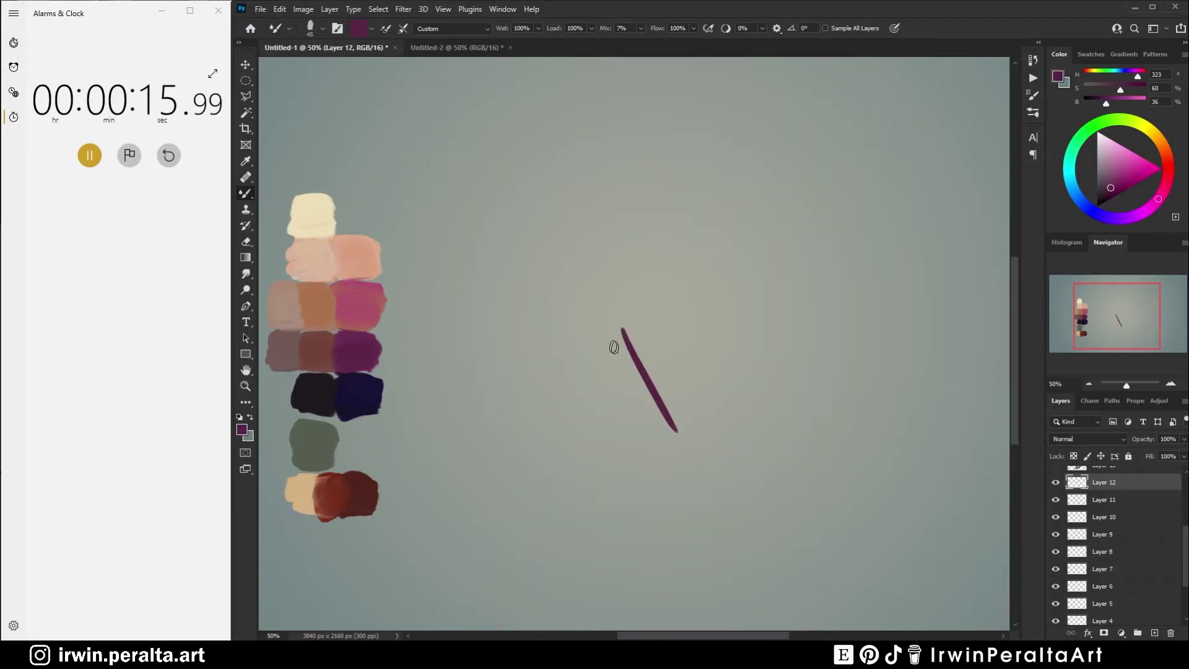
Step: Sketch the curved torso and thigh contours of a new figure in the palette's purple on Layer 12
drag(604, 335, 691, 464)
mouse_move(617, 340)
mouse_down()
mouse_move(665, 300)
mouse_move(665, 277)
mouse_up()
mouse_move(664, 276)
mouse_down()
mouse_move(613, 368)
mouse_move(678, 261)
mouse_move(746, 284)
mouse_move(734, 271)
mouse_up()
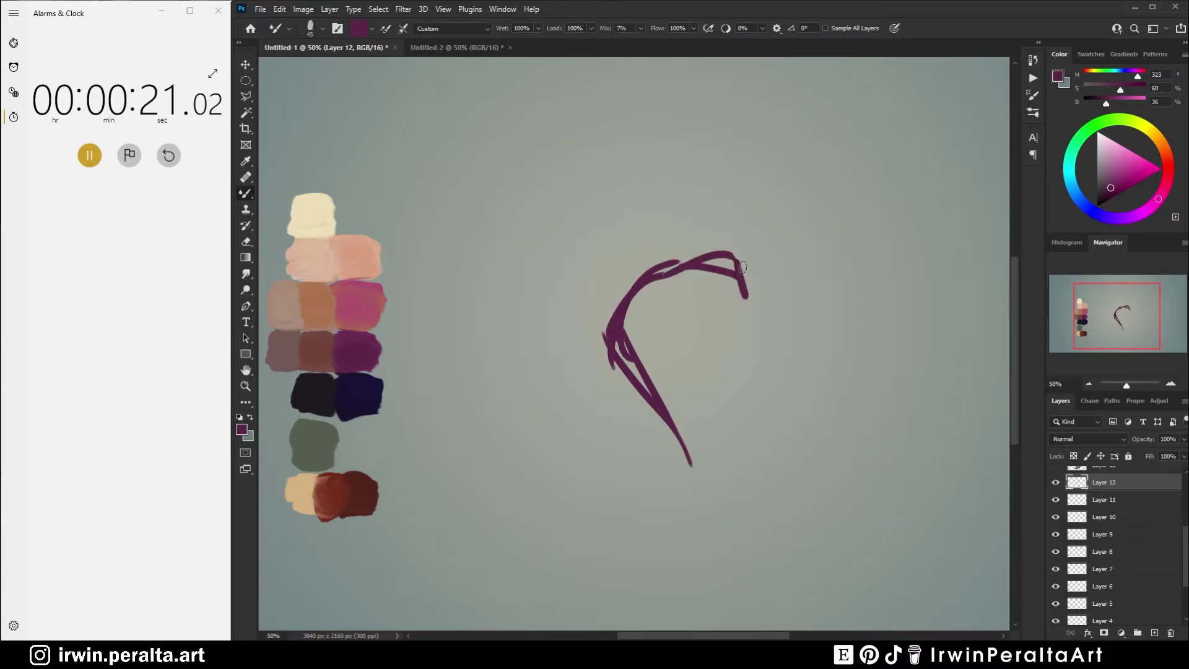
mouse_move(673, 366)
mouse_down()
mouse_move(748, 290)
mouse_move(694, 364)
mouse_move(645, 336)
mouse_move(639, 344)
mouse_move(627, 315)
mouse_move(660, 366)
mouse_move(647, 323)
mouse_move(673, 372)
mouse_up()
mouse_move(629, 303)
mouse_down()
mouse_move(674, 375)
mouse_move(705, 365)
mouse_up()
drag(610, 389, 709, 380)
drag(652, 329, 658, 358)
drag(656, 381, 725, 393)
mouse_move(769, 307)
mouse_down()
mouse_move(842, 466)
mouse_move(725, 394)
mouse_move(788, 469)
mouse_up()
drag(737, 375, 784, 438)
mouse_move(618, 366)
mouse_down()
mouse_move(696, 487)
mouse_move(766, 505)
mouse_move(773, 487)
mouse_up()
Step: Sketch the lower leg stretched out behind the figure and its pointed foot in purple
mouse_move(572, 504)
mouse_down()
mouse_move(631, 472)
mouse_move(717, 457)
mouse_up()
mouse_move(561, 520)
mouse_down()
mouse_move(758, 499)
mouse_move(762, 483)
mouse_up()
mouse_move(526, 481)
mouse_down()
mouse_move(581, 516)
mouse_move(567, 495)
mouse_move(476, 537)
mouse_move(456, 563)
mouse_up()
mouse_move(566, 506)
mouse_down()
mouse_move(497, 519)
mouse_move(542, 492)
mouse_move(482, 543)
mouse_up()
drag(511, 474, 503, 521)
Step: Sketch the limb reaching down in front of the figure, including its end, in purple
mouse_move(789, 463)
mouse_down()
mouse_move(755, 560)
mouse_move(806, 493)
mouse_move(764, 557)
mouse_move(846, 466)
mouse_move(785, 599)
mouse_move(752, 532)
mouse_up()
drag(761, 557, 774, 607)
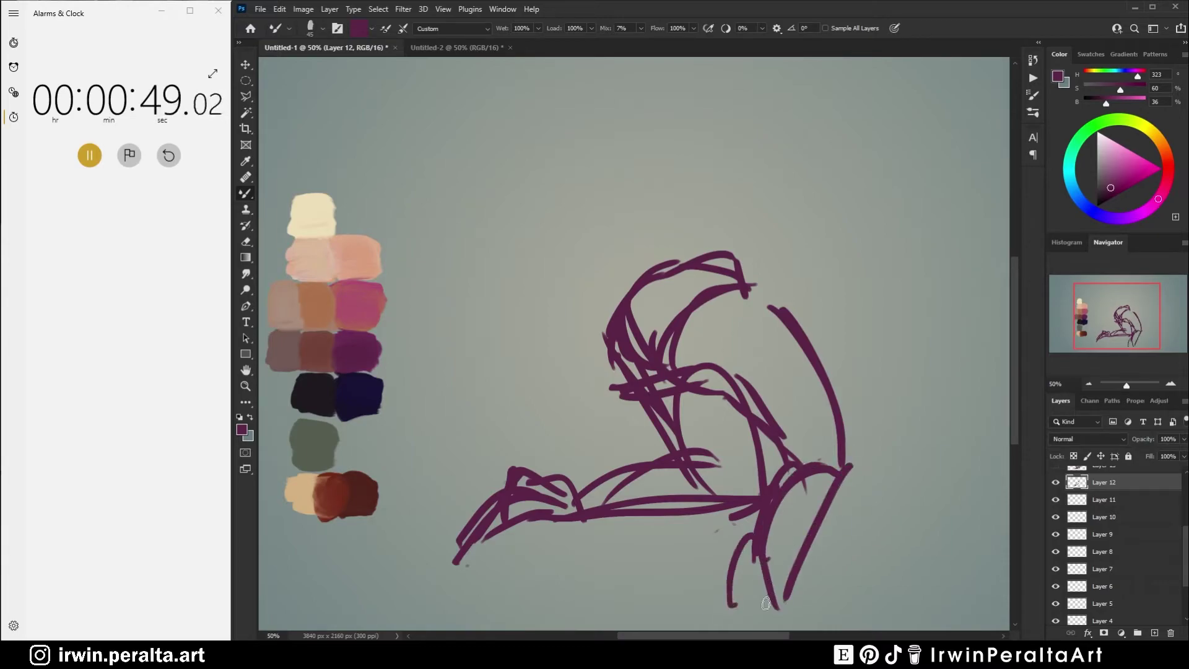
drag(733, 546, 751, 630)
drag(768, 553, 783, 632)
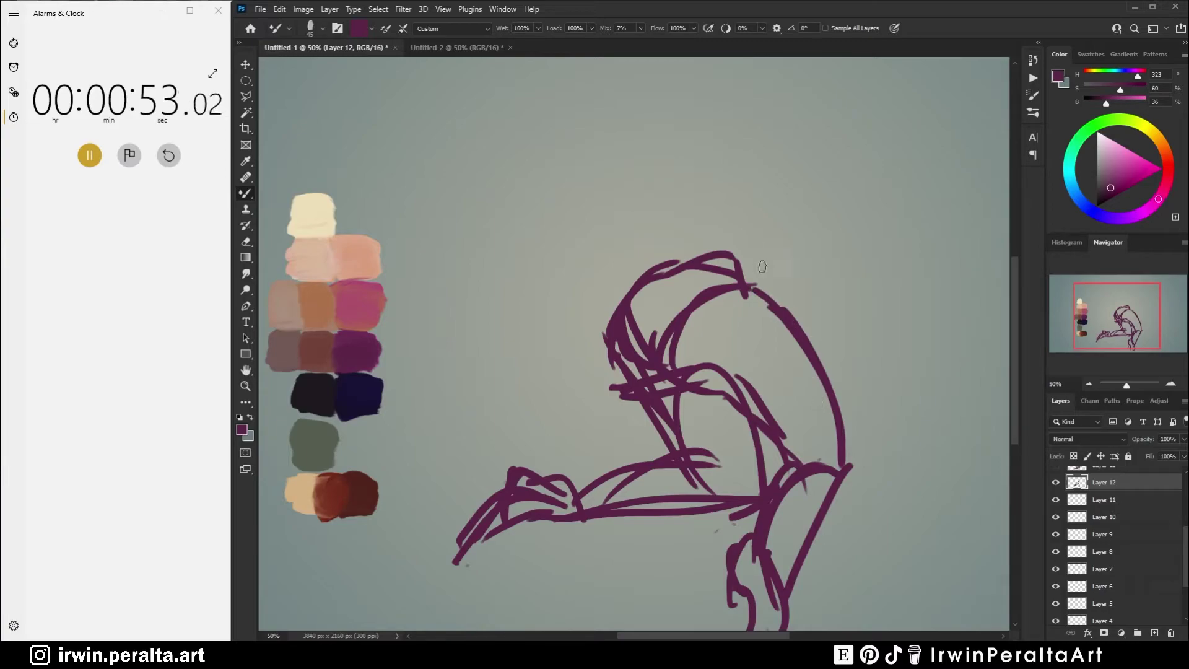
Step: Sketch the neck, the face profile and the outline of the long hair in purple
drag(766, 282, 803, 202)
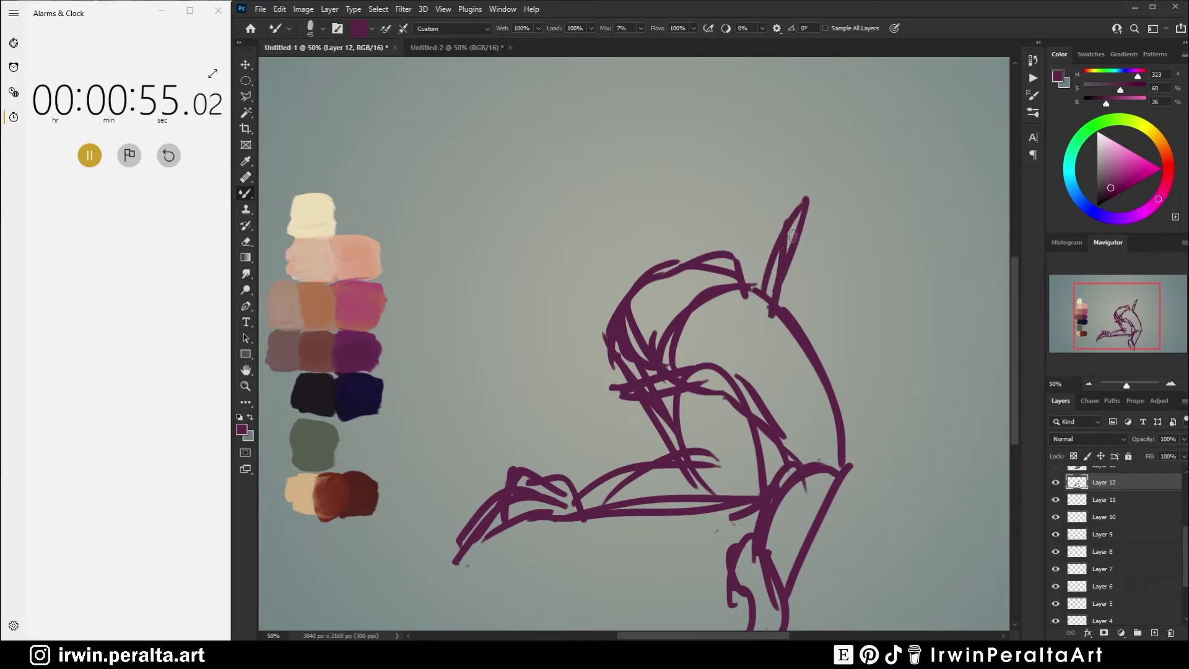
drag(813, 160, 814, 242)
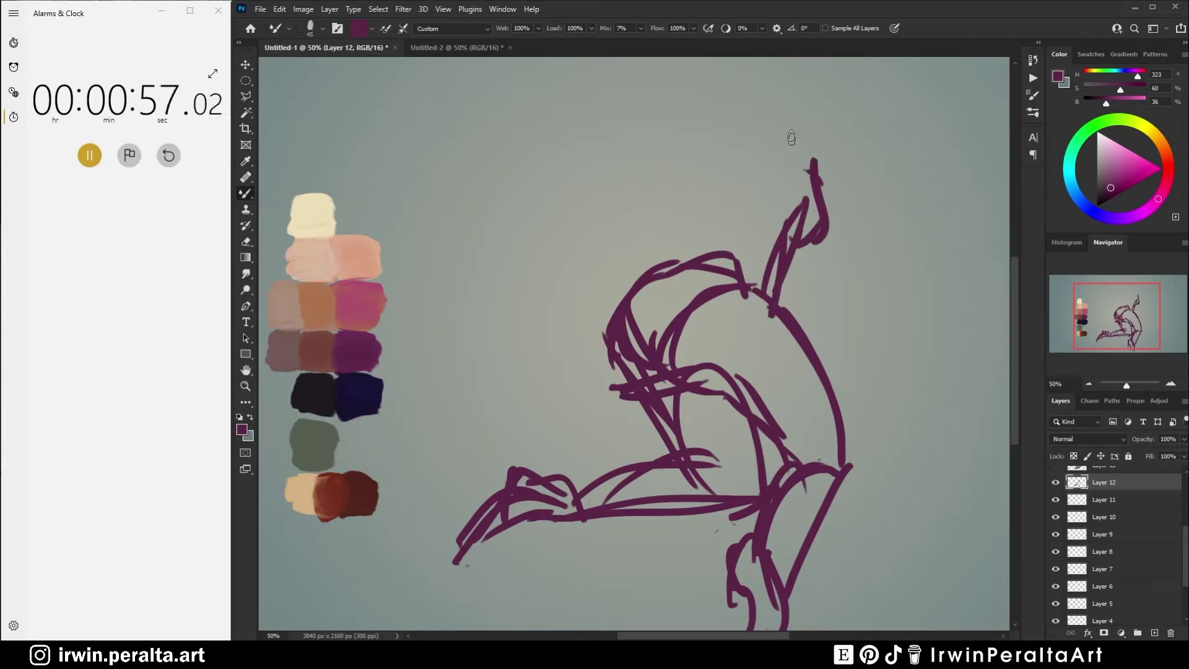
mouse_move(713, 162)
mouse_down()
mouse_move(815, 112)
mouse_move(823, 166)
mouse_up()
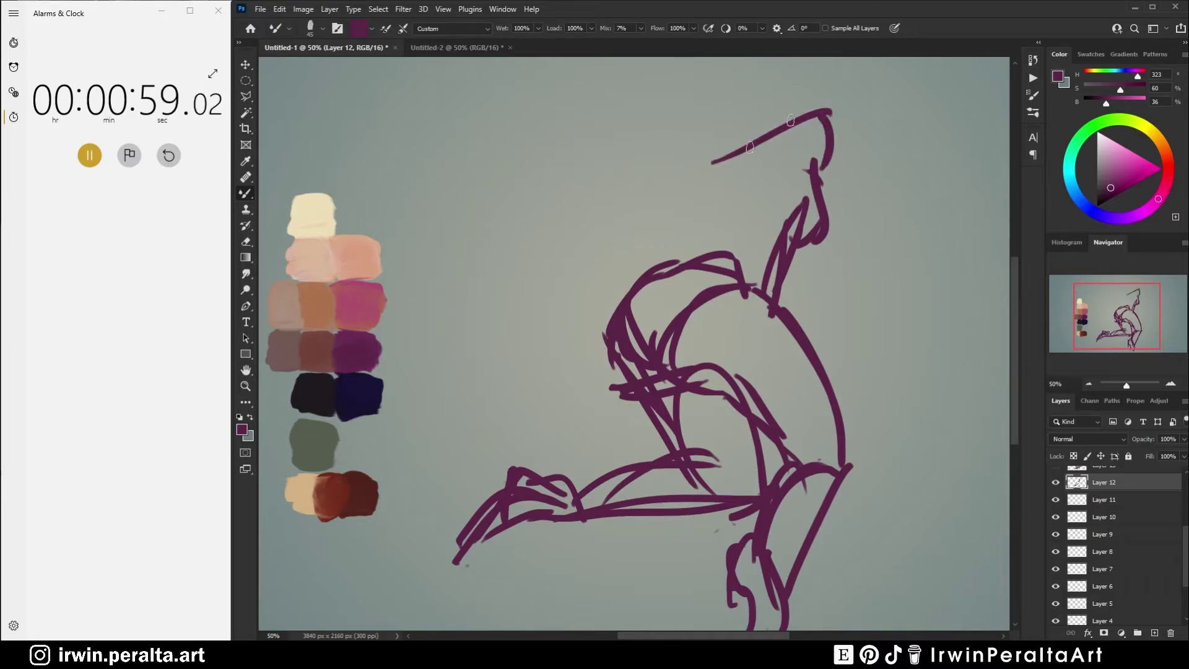
drag(749, 134, 677, 235)
drag(700, 165, 675, 255)
drag(768, 126, 817, 128)
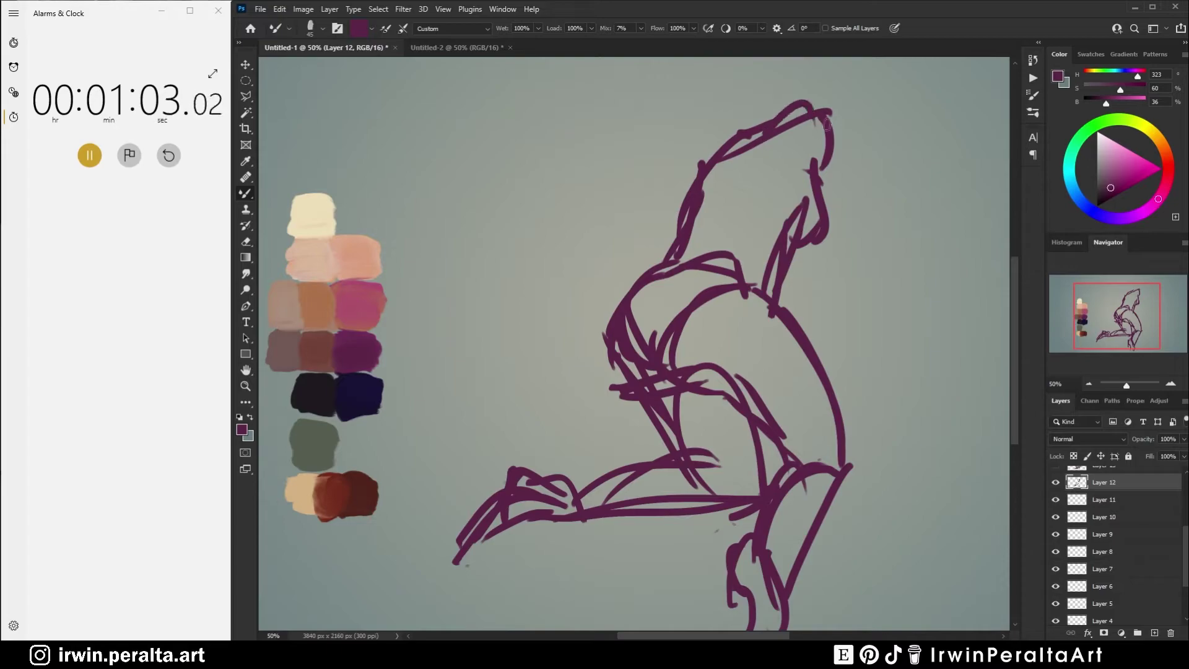
drag(824, 178, 824, 241)
Step: Block in the hair beside the shoulders with strokes of the palette's near-black and dark blue
alt+click(313, 410)
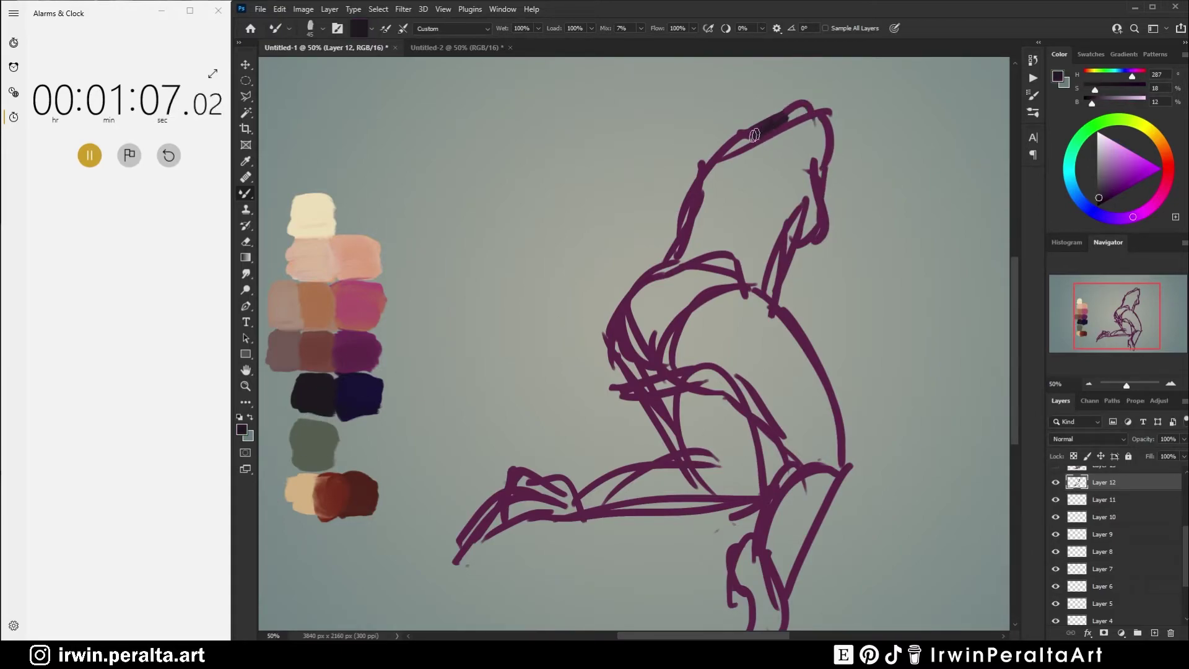
drag(835, 160, 847, 243)
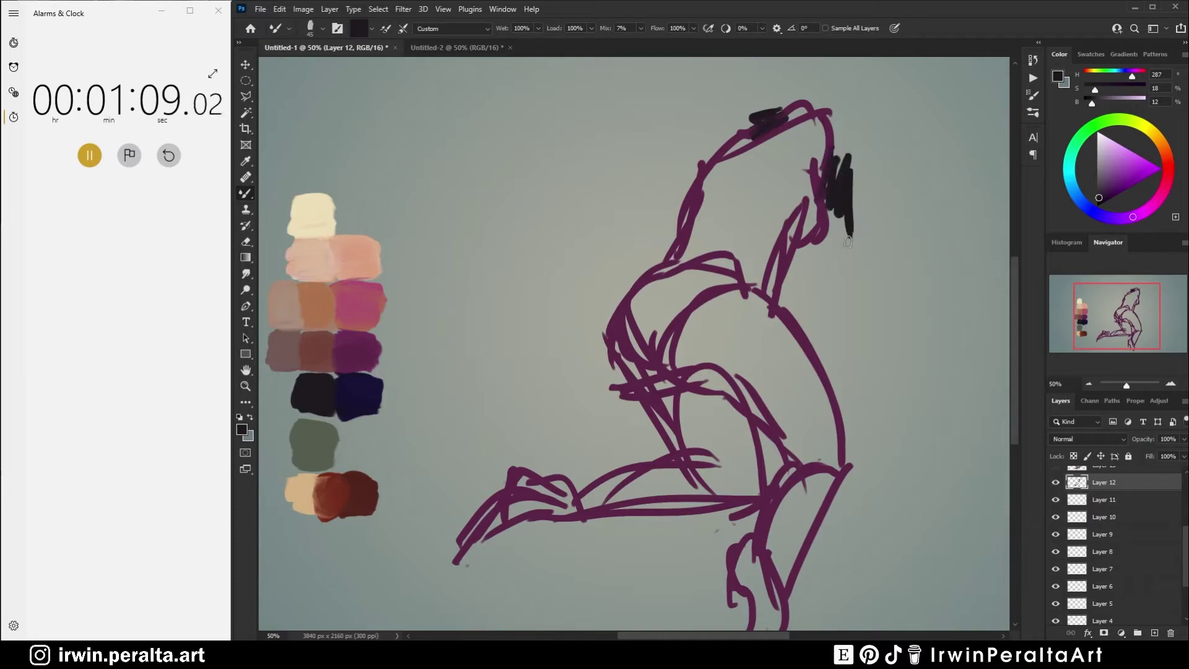
alt+click(348, 418)
mouse_move(842, 167)
mouse_down()
mouse_move(837, 217)
mouse_move(853, 226)
mouse_up()
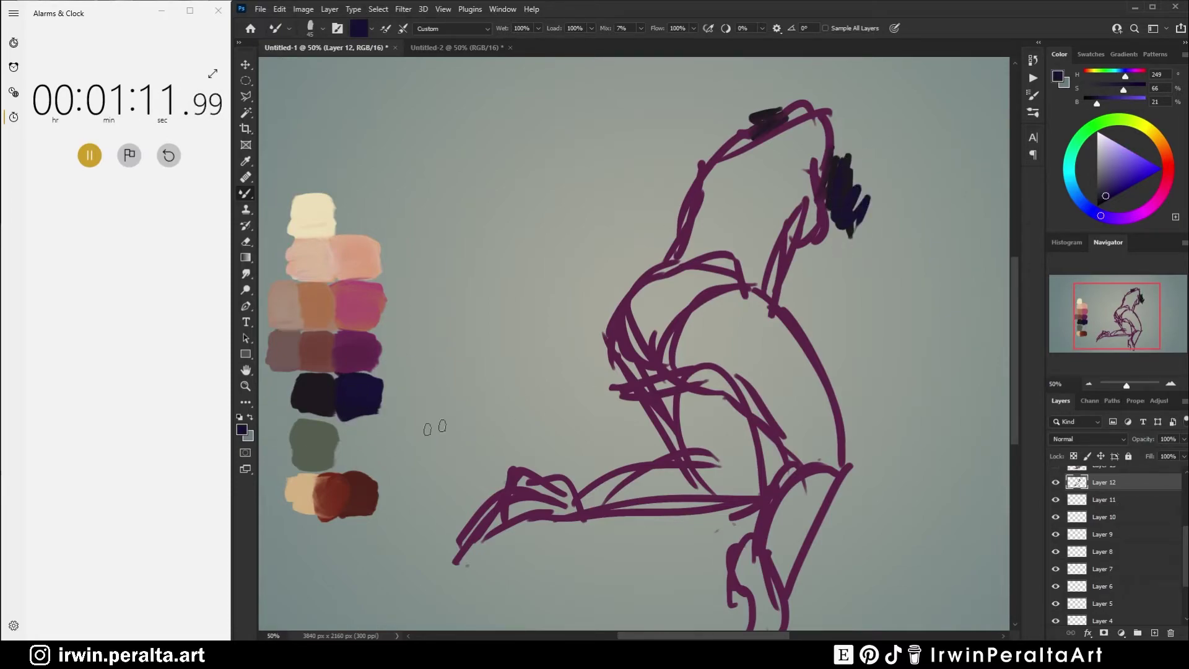
Step: Sketch the supporting arm reaching down in front of the torso and its hand in the palette's purple
alt+click(360, 336)
drag(841, 145, 831, 287)
mouse_move(799, 246)
mouse_down()
mouse_move(815, 346)
mouse_move(809, 248)
mouse_up()
drag(858, 339, 873, 353)
drag(828, 325, 838, 350)
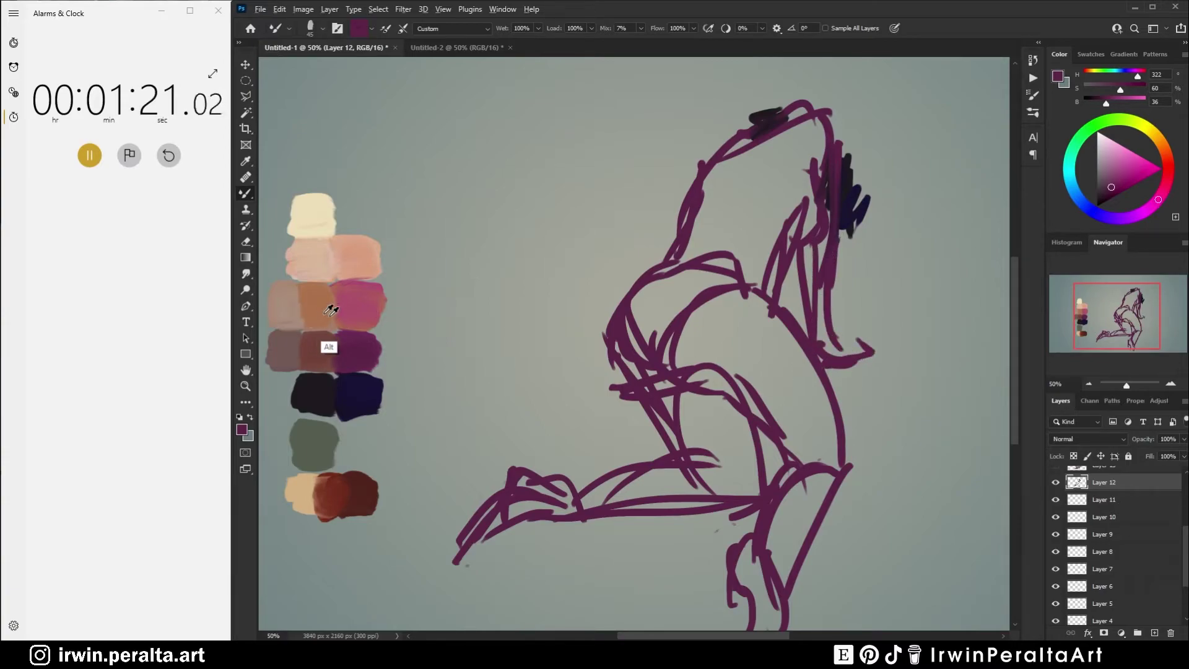
Step: Block in shadows on the upper torso, supporting arm, thighs and rear knee in reddish brown, and between the thighs in purple
alt+click(317, 350)
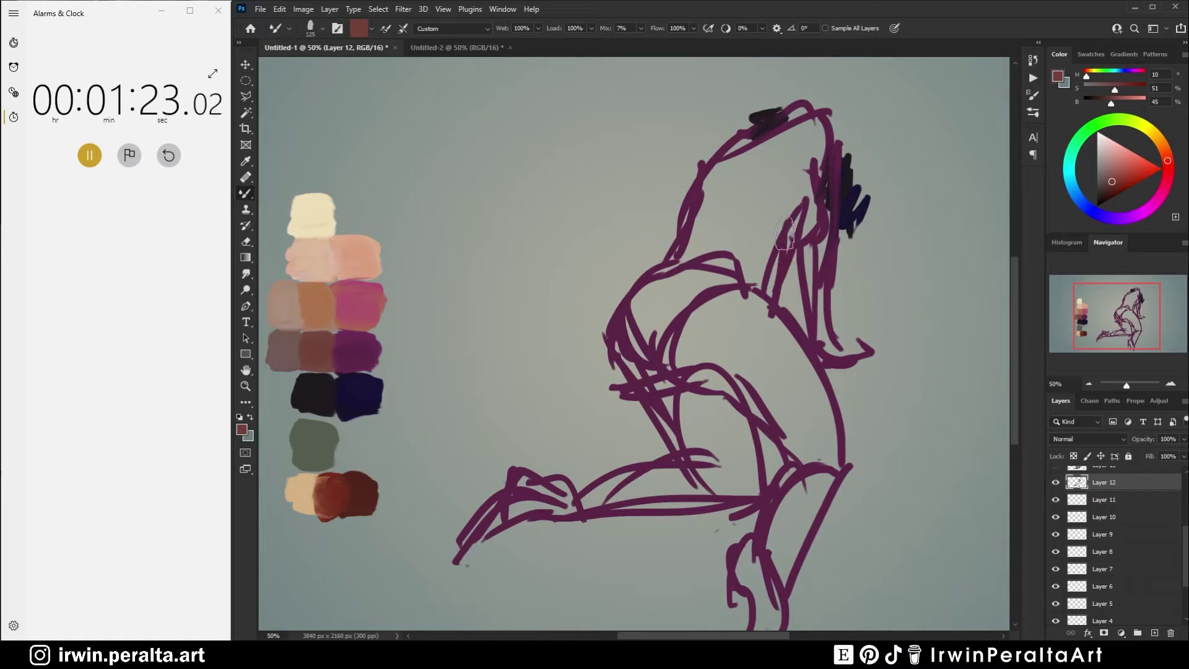
mouse_move(768, 253)
mouse_down()
mouse_move(785, 217)
mouse_move(761, 276)
mouse_move(815, 148)
mouse_up()
mouse_move(813, 254)
mouse_down()
mouse_move(833, 367)
mouse_move(822, 337)
mouse_up()
mouse_move(720, 393)
mouse_down()
mouse_move(808, 444)
mouse_move(736, 390)
mouse_up()
drag(644, 367, 728, 492)
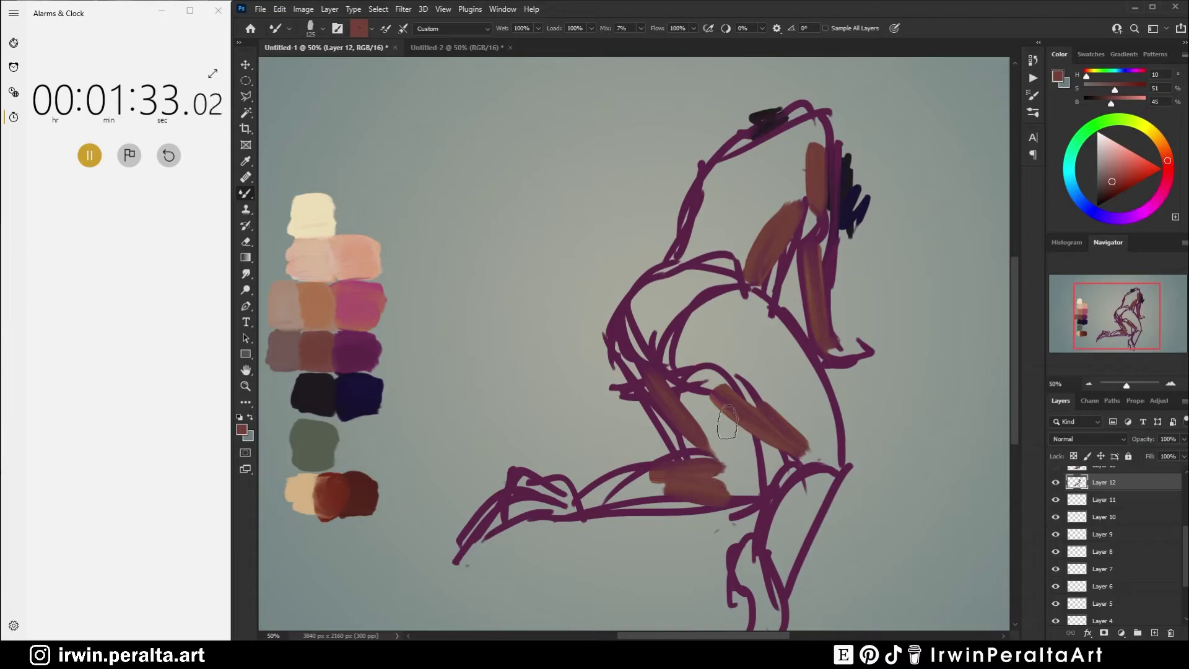
drag(724, 424, 743, 459)
alt+click(363, 348)
mouse_move(767, 465)
mouse_down()
mouse_move(763, 438)
mouse_move(734, 428)
mouse_move(775, 470)
mouse_move(756, 503)
mouse_up()
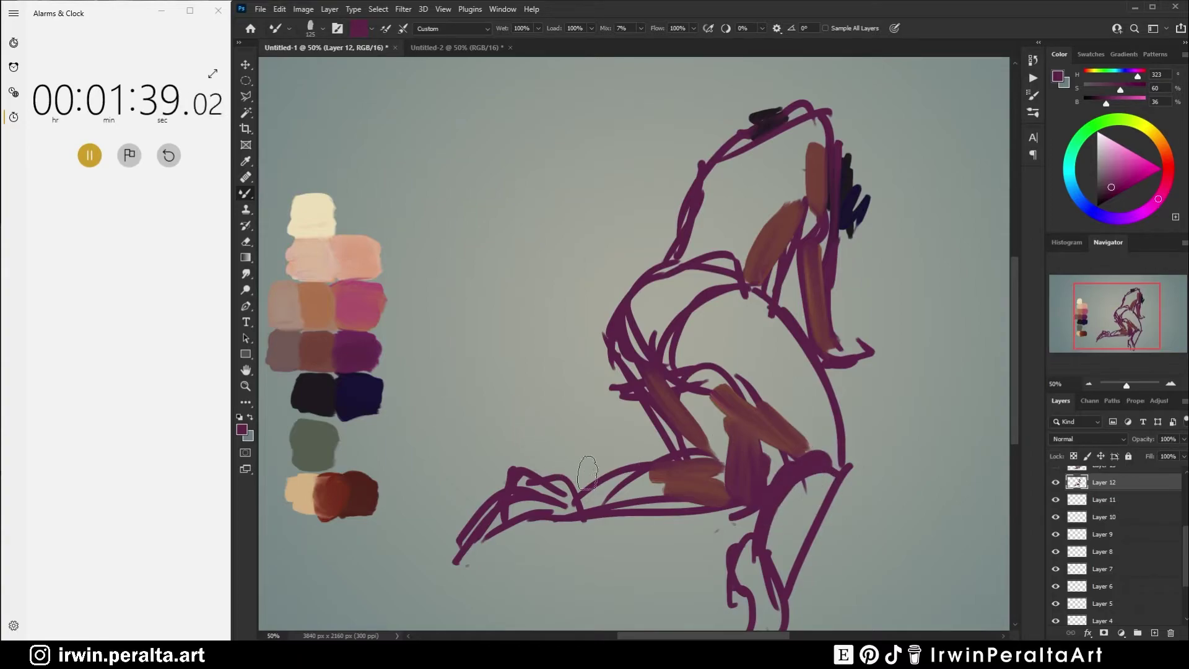
Step: Fill the shadow sides of both lower legs in reddish brown and both feet in the palette's greyish mauve
alt+click(323, 344)
drag(525, 513, 715, 502)
alt+click(288, 370)
mouse_move(472, 525)
mouse_down()
mouse_move(526, 480)
mouse_move(560, 490)
mouse_up()
drag(753, 560, 771, 619)
alt+click(323, 341)
drag(785, 573, 828, 476)
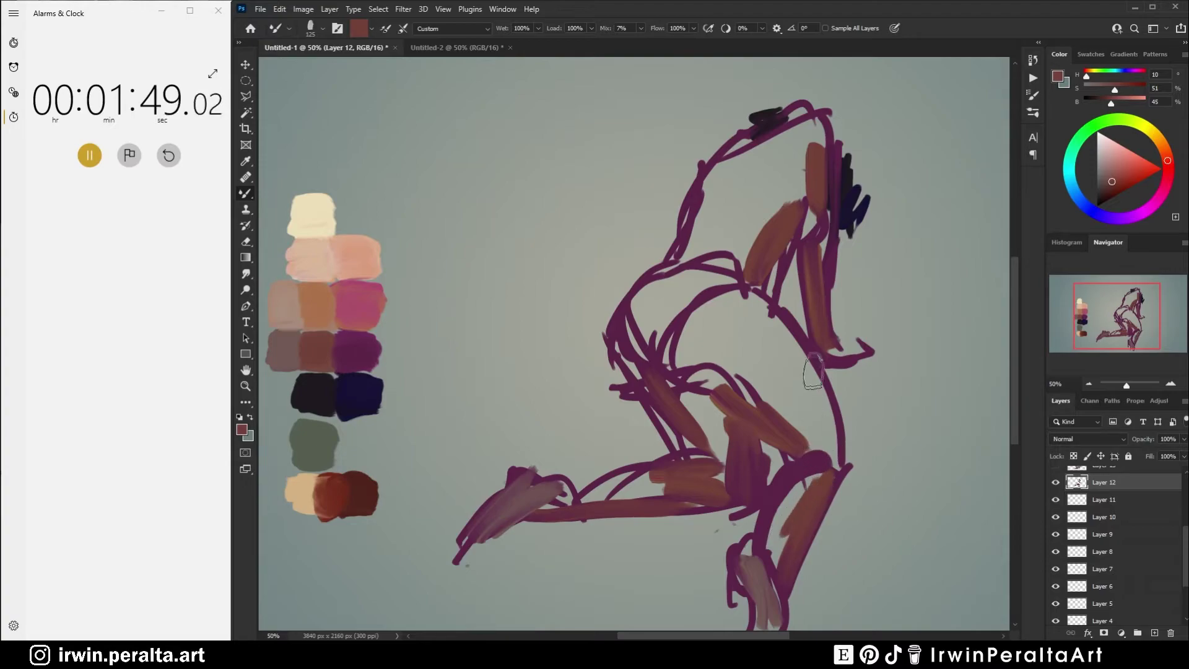
Step: Block in the shadow along the outer side of the front thigh in reddish brown
drag(768, 390, 808, 427)
drag(798, 371, 820, 431)
drag(788, 338, 835, 459)
drag(784, 413, 810, 434)
Step: Paint the palette's magenta pink across the underside of the buttock and both thighs
alt+click(318, 324)
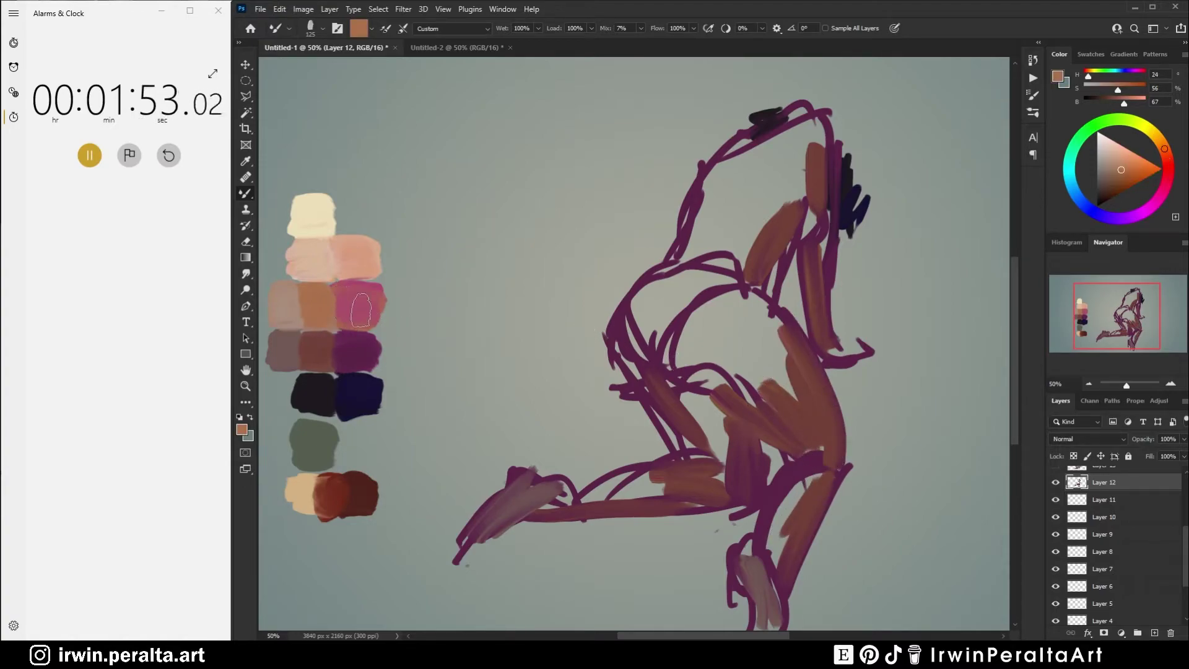
alt+click(363, 290)
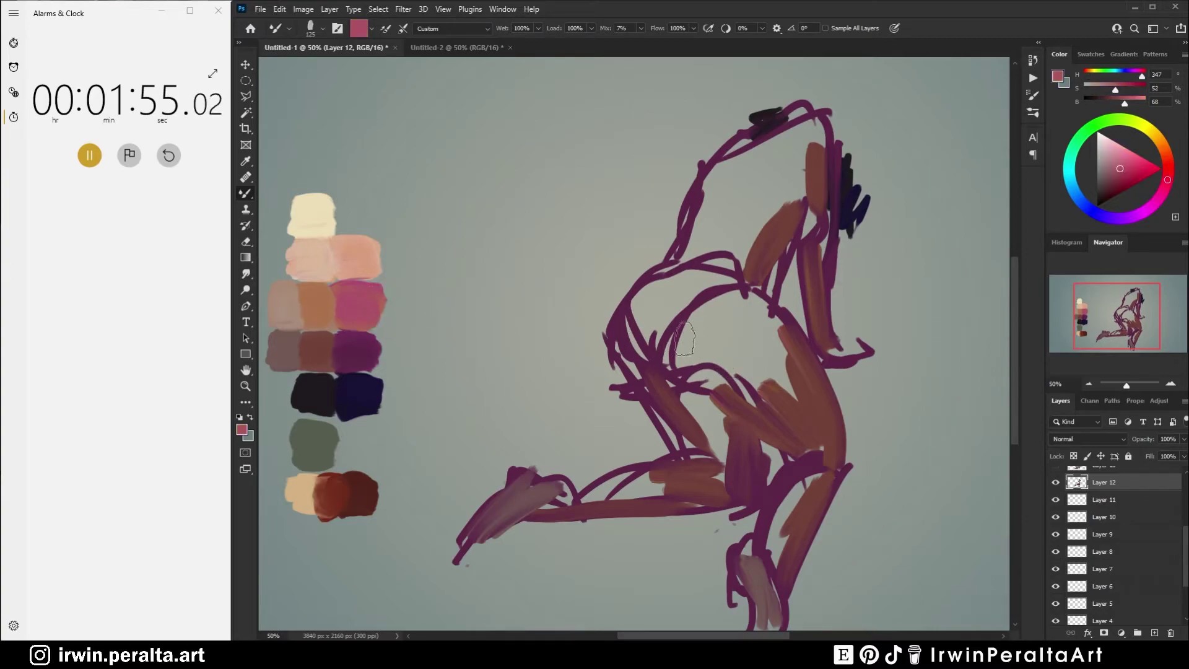
mouse_move(628, 366)
mouse_down()
mouse_move(765, 420)
mouse_move(821, 424)
mouse_move(808, 458)
mouse_up()
mouse_move(706, 421)
mouse_down()
mouse_move(721, 463)
mouse_move(701, 403)
mouse_move(737, 419)
mouse_move(713, 463)
mouse_move(645, 476)
mouse_move(665, 482)
mouse_move(668, 467)
mouse_move(712, 486)
mouse_up()
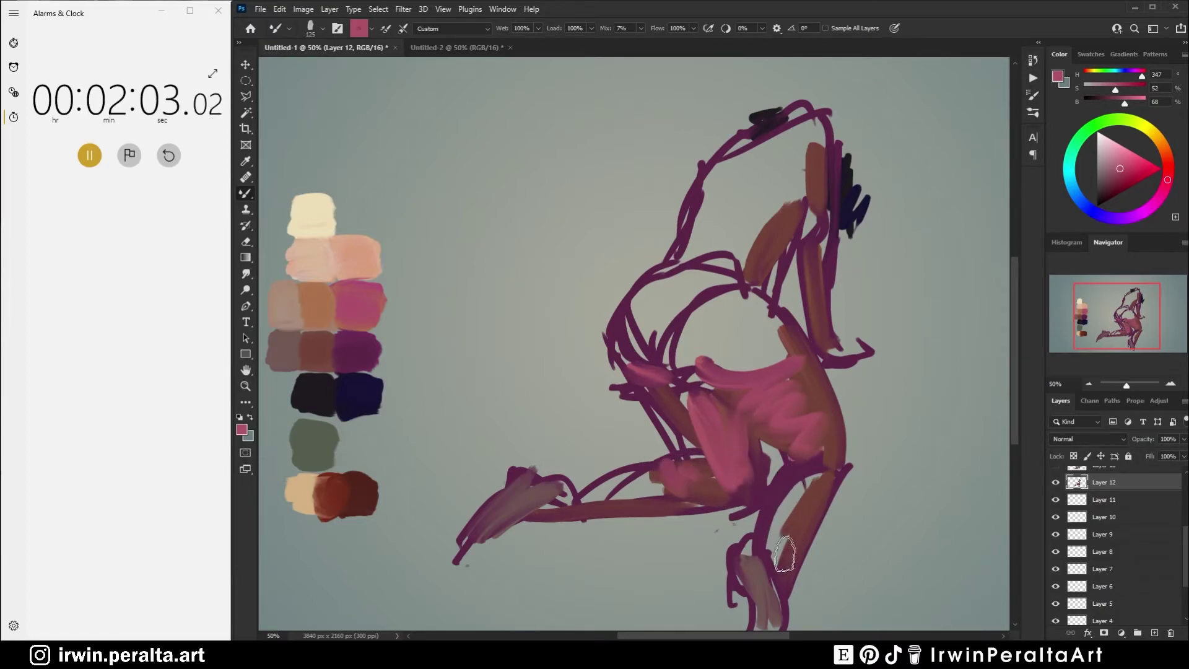
Step: Add magenta pink to the front lower leg, rear foot, upper back, side of the torso, supporting arm and hand
drag(784, 555, 790, 534)
drag(532, 492, 482, 546)
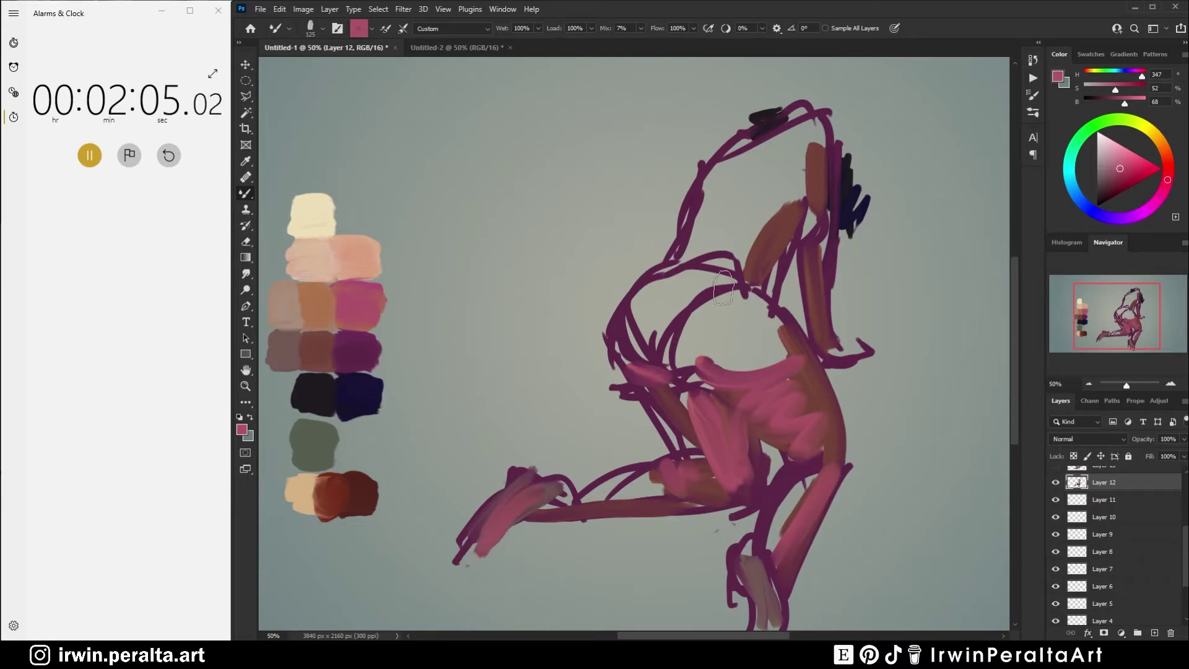
mouse_move(771, 267)
mouse_down()
mouse_move(779, 214)
mouse_move(762, 292)
mouse_up()
mouse_move(820, 148)
mouse_down()
mouse_move(806, 205)
mouse_move(712, 189)
mouse_move(768, 155)
mouse_move(835, 213)
mouse_move(819, 291)
mouse_move(836, 353)
mouse_move(855, 339)
mouse_up()
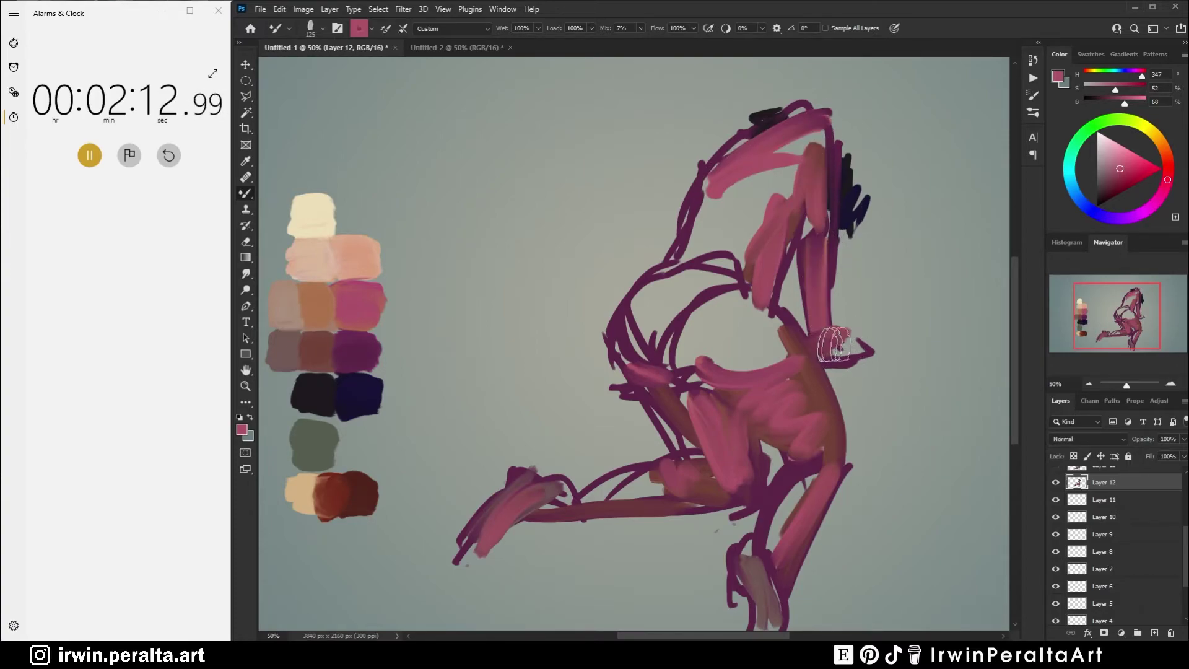
Step: Lay orange-brown midtones over the back, buttock, rear thigh, both lower legs and the arm
alt+click(317, 303)
drag(747, 282, 779, 210)
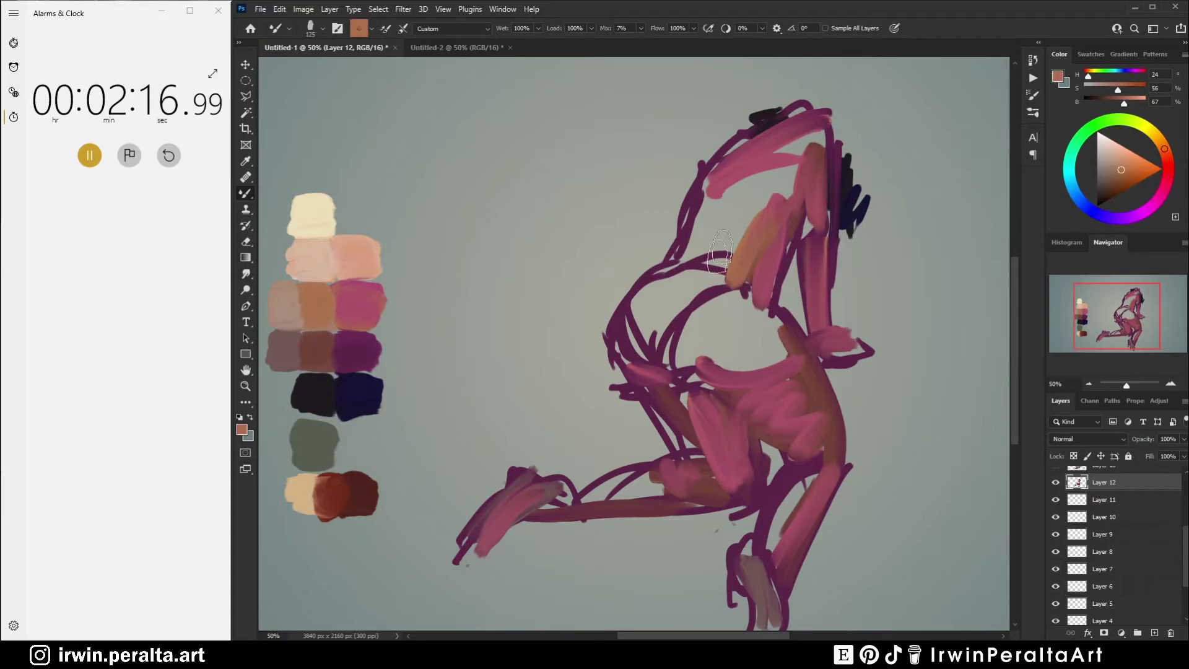
drag(722, 246, 711, 274)
mouse_move(714, 353)
mouse_down()
mouse_move(788, 353)
mouse_move(691, 363)
mouse_move(733, 314)
mouse_move(708, 320)
mouse_move(712, 355)
mouse_move(768, 335)
mouse_up()
mouse_move(665, 428)
mouse_down()
mouse_move(689, 403)
mouse_move(674, 432)
mouse_move(714, 480)
mouse_up()
mouse_move(582, 495)
mouse_down()
mouse_move(677, 476)
mouse_move(622, 511)
mouse_move(559, 500)
mouse_move(708, 511)
mouse_up()
mouse_move(766, 542)
mouse_down()
mouse_move(798, 483)
mouse_move(778, 548)
mouse_up()
drag(822, 236, 819, 278)
mouse_move(815, 140)
mouse_down()
mouse_move(806, 166)
mouse_move(733, 229)
mouse_move(743, 162)
mouse_move(712, 186)
mouse_move(688, 248)
mouse_up()
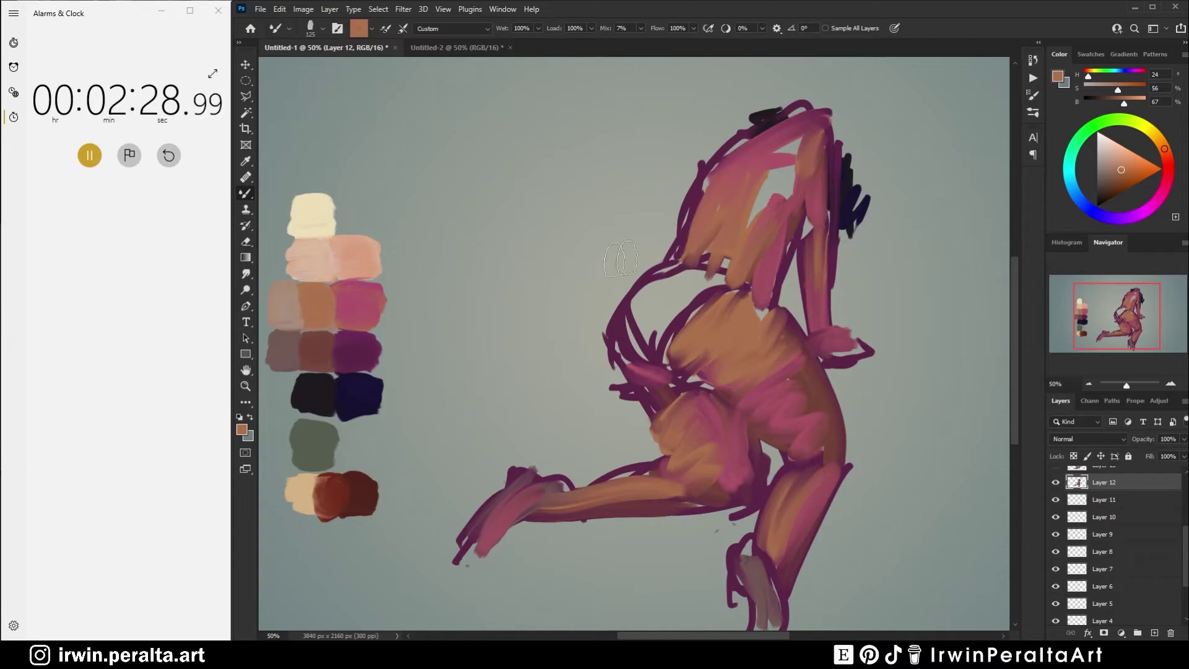
Step: Paint light peach over the back, shoulder, hand and buttock, and blend the buttock's edge with tones sampled from the figure
alt+click(351, 263)
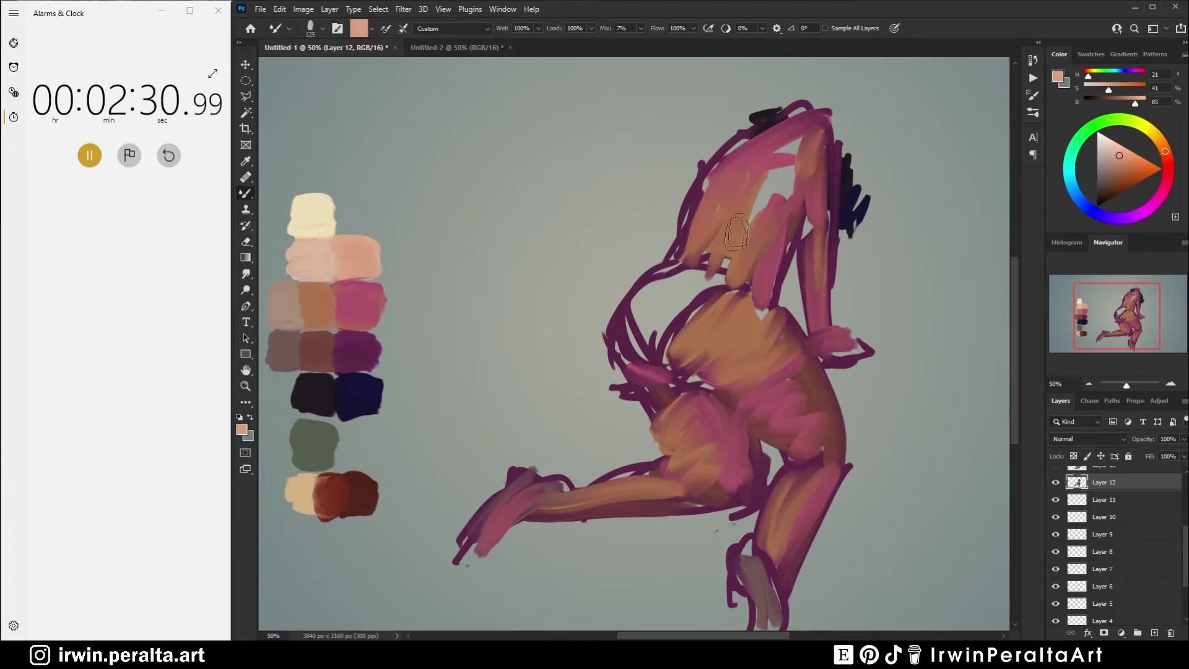
mouse_move(721, 207)
mouse_down()
mouse_move(708, 249)
mouse_move(722, 205)
mouse_move(706, 237)
mouse_move(711, 249)
mouse_move(745, 245)
mouse_move(737, 251)
mouse_move(782, 207)
mouse_move(754, 217)
mouse_move(776, 185)
mouse_move(754, 183)
mouse_move(793, 141)
mouse_move(764, 169)
mouse_move(786, 131)
mouse_move(790, 143)
mouse_move(761, 174)
mouse_move(818, 132)
mouse_move(733, 161)
mouse_move(823, 146)
mouse_move(800, 142)
mouse_move(829, 229)
mouse_move(836, 189)
mouse_move(821, 131)
mouse_move(780, 144)
mouse_move(829, 138)
mouse_move(825, 129)
mouse_move(822, 297)
mouse_move(848, 353)
mouse_up()
mouse_move(707, 342)
mouse_down()
mouse_move(756, 337)
mouse_move(703, 349)
mouse_move(720, 327)
mouse_move(703, 344)
mouse_move(777, 352)
mouse_move(778, 405)
mouse_move(733, 335)
mouse_move(762, 308)
mouse_move(700, 347)
mouse_move(764, 342)
mouse_move(779, 346)
mouse_move(771, 364)
mouse_move(746, 370)
mouse_move(778, 346)
mouse_move(802, 372)
mouse_up()
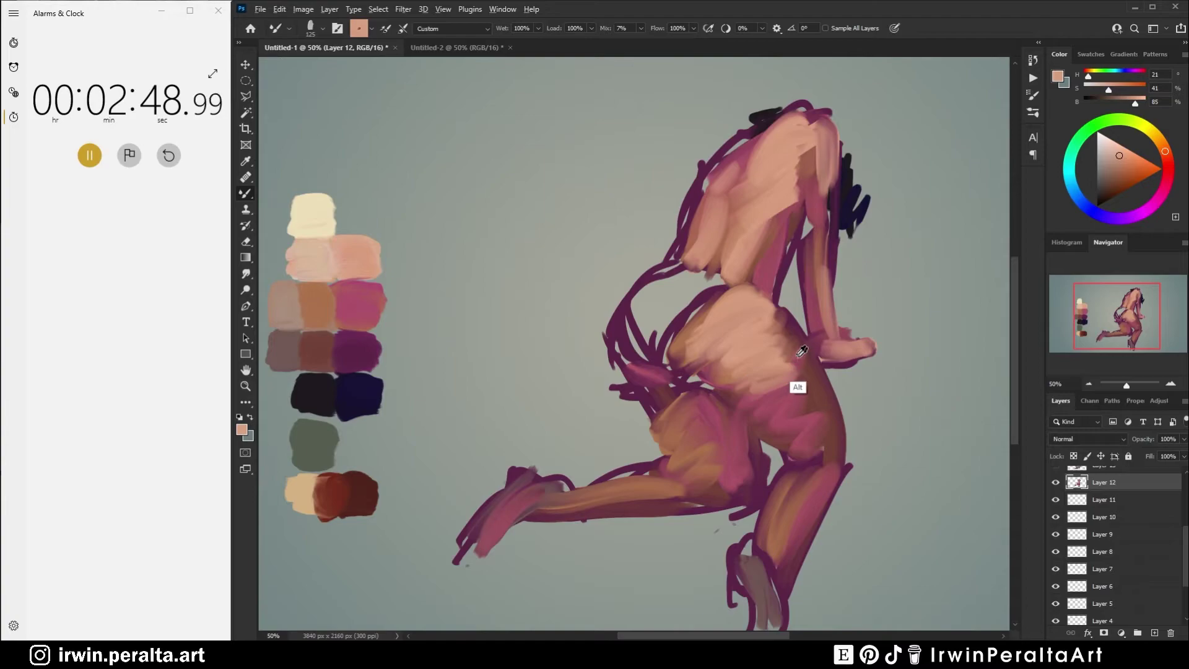
alt+click(801, 353)
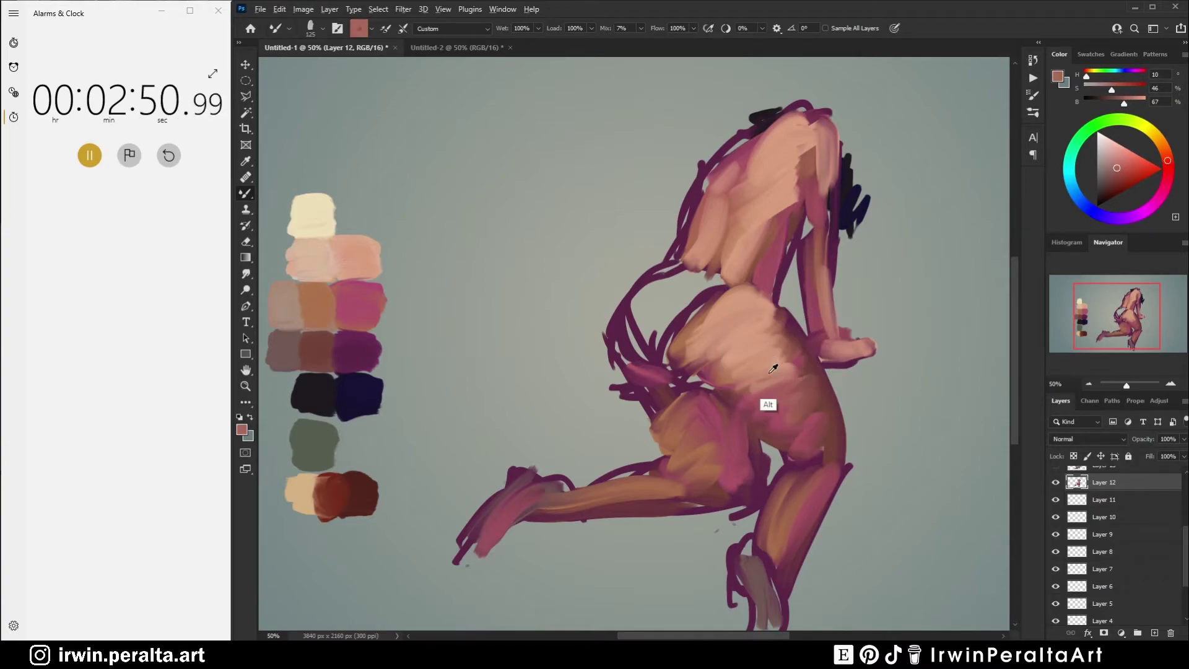
alt+click(773, 366)
Step: Paint light peach highlights on the front lower leg and on both feet
alt+click(362, 276)
mouse_move(803, 477)
mouse_down()
mouse_move(782, 507)
mouse_move(811, 480)
mouse_move(786, 512)
mouse_move(799, 521)
mouse_move(746, 576)
mouse_move(756, 594)
mouse_move(744, 600)
mouse_move(751, 540)
mouse_up()
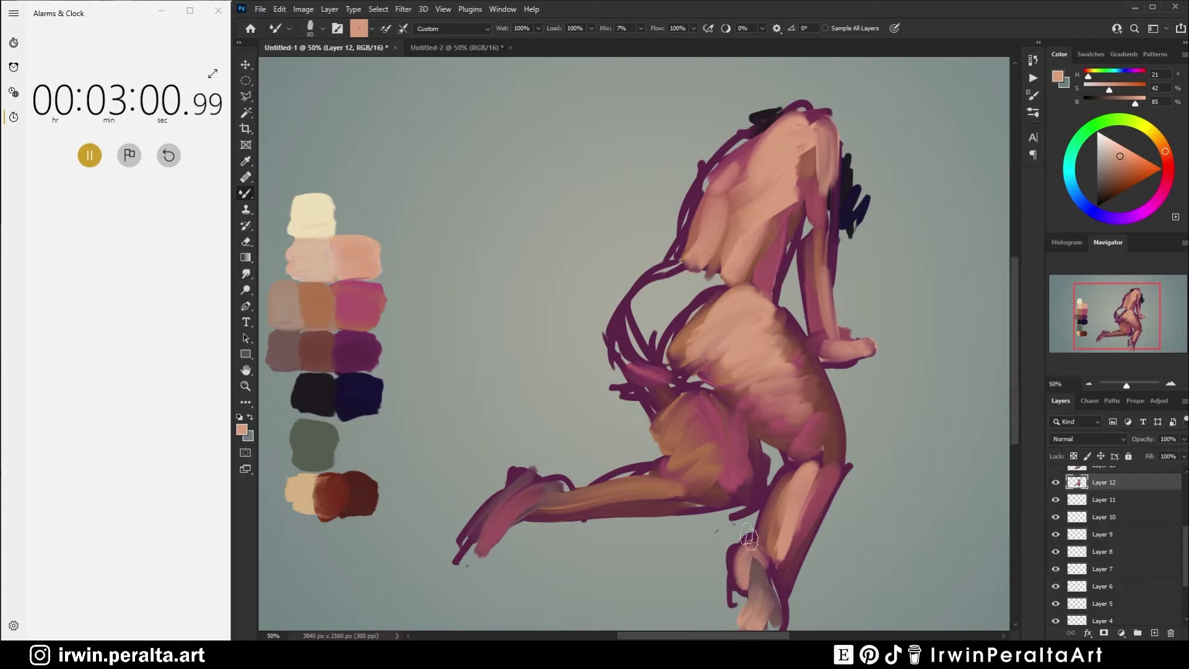
mouse_move(498, 487)
mouse_down()
mouse_move(524, 471)
mouse_move(494, 520)
mouse_move(511, 516)
mouse_move(487, 533)
mouse_up()
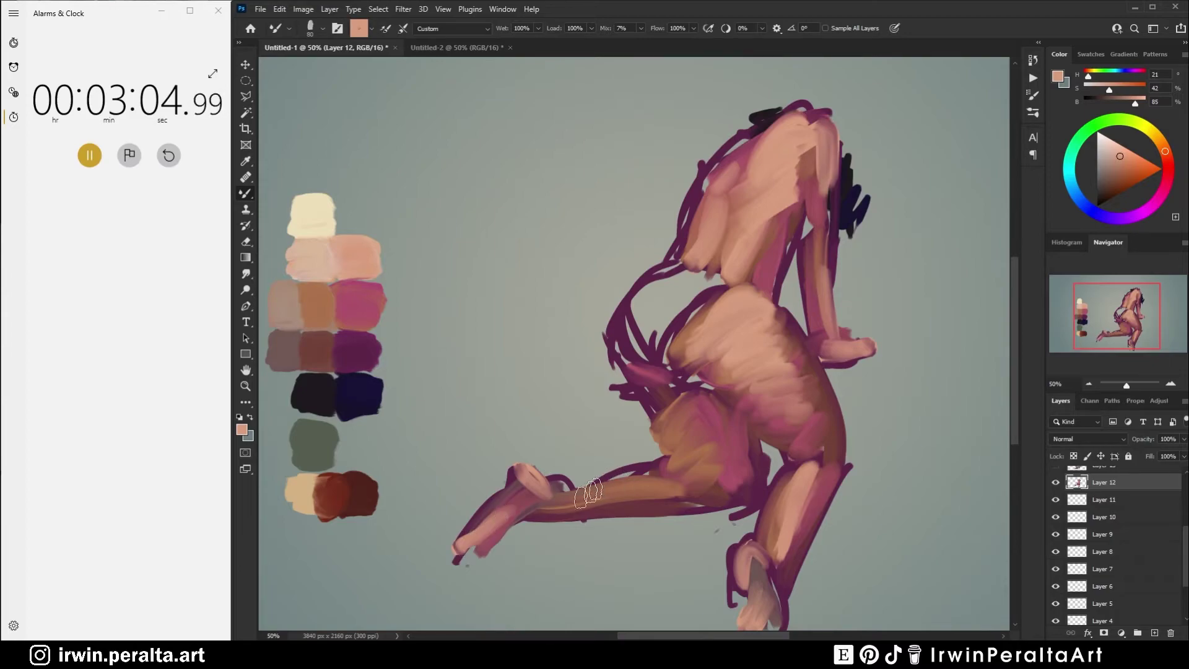
Step: Enlarge the brush and paint light peach on the rear calf and the far hip above the rear thigh
drag(591, 492, 657, 488)
key(bracketright)
key(bracketright)
key(bracketright)
drag(571, 497, 664, 472)
mouse_move(639, 350)
mouse_down()
mouse_move(617, 347)
mouse_move(691, 455)
mouse_up()
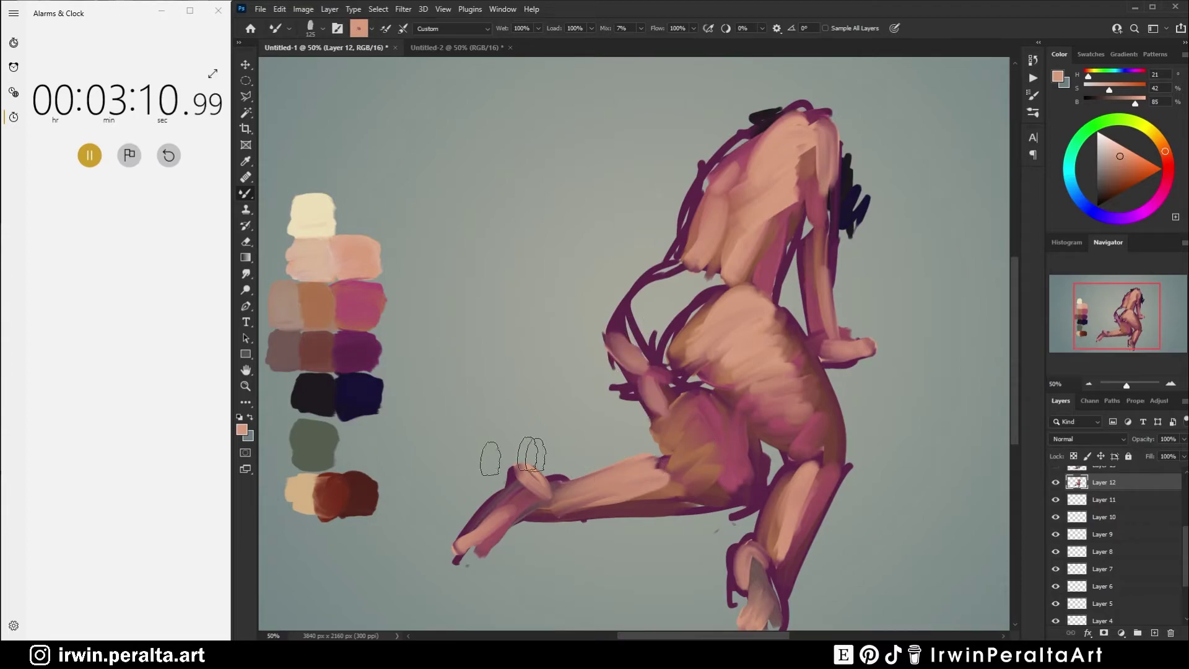
Step: Darken the upper rear thigh with reddish brown and purple, and edge its back contour in sampled orange-brown
alt+click(326, 360)
mouse_move(668, 401)
mouse_down()
mouse_move(647, 401)
mouse_move(638, 384)
mouse_move(680, 394)
mouse_up()
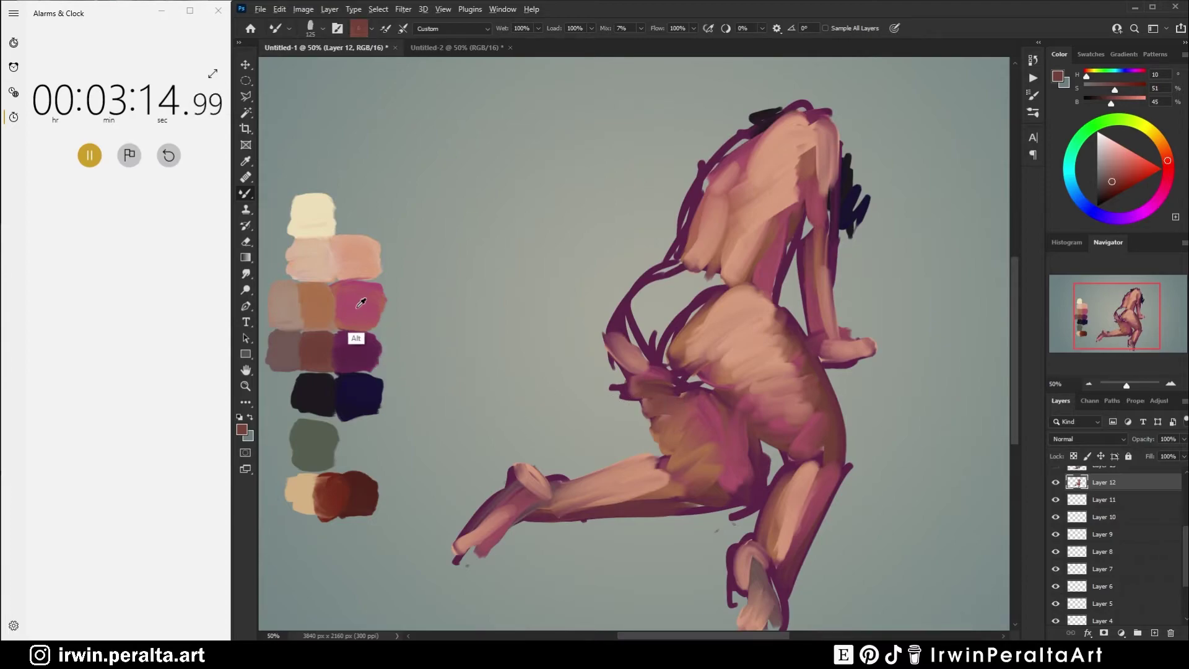
alt+click(362, 347)
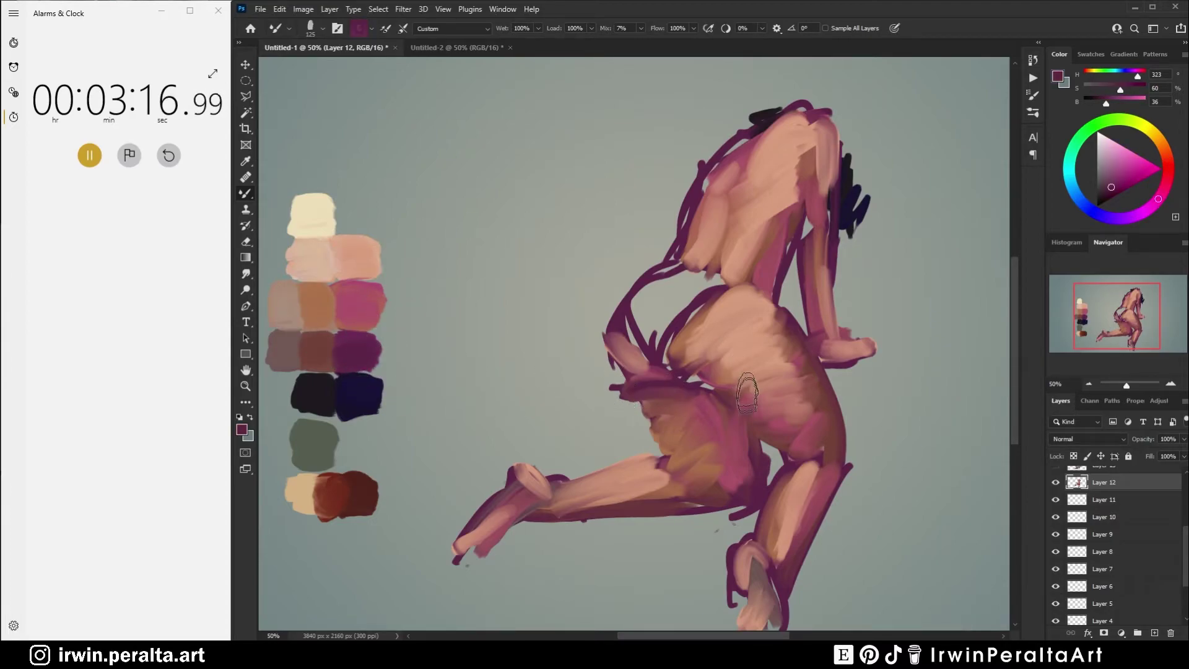
mouse_move(647, 383)
mouse_down()
mouse_move(655, 397)
mouse_move(645, 396)
mouse_move(657, 389)
mouse_move(710, 429)
mouse_up()
alt+click(363, 342)
alt+click(661, 431)
drag(625, 385, 657, 427)
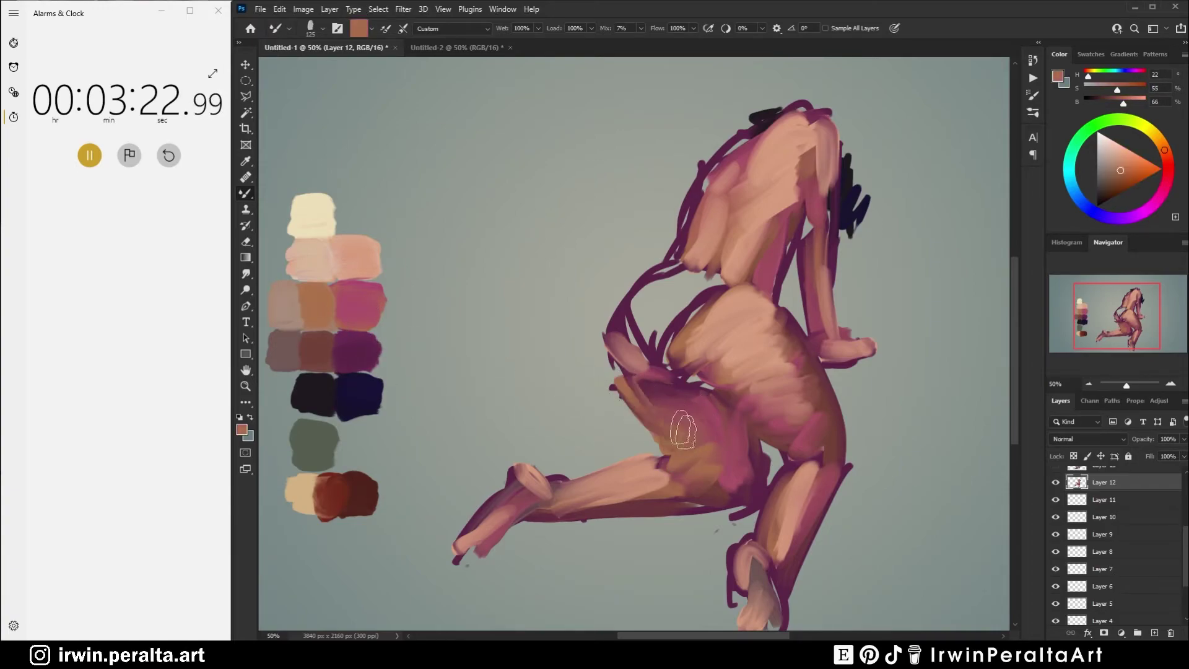
Step: Trim the outer contour of the far hip and rear thigh and open the gap between the thighs with sampled background grey
alt+click(596, 396)
drag(594, 322, 671, 441)
drag(595, 349, 671, 434)
alt+click(781, 457)
drag(768, 437, 757, 481)
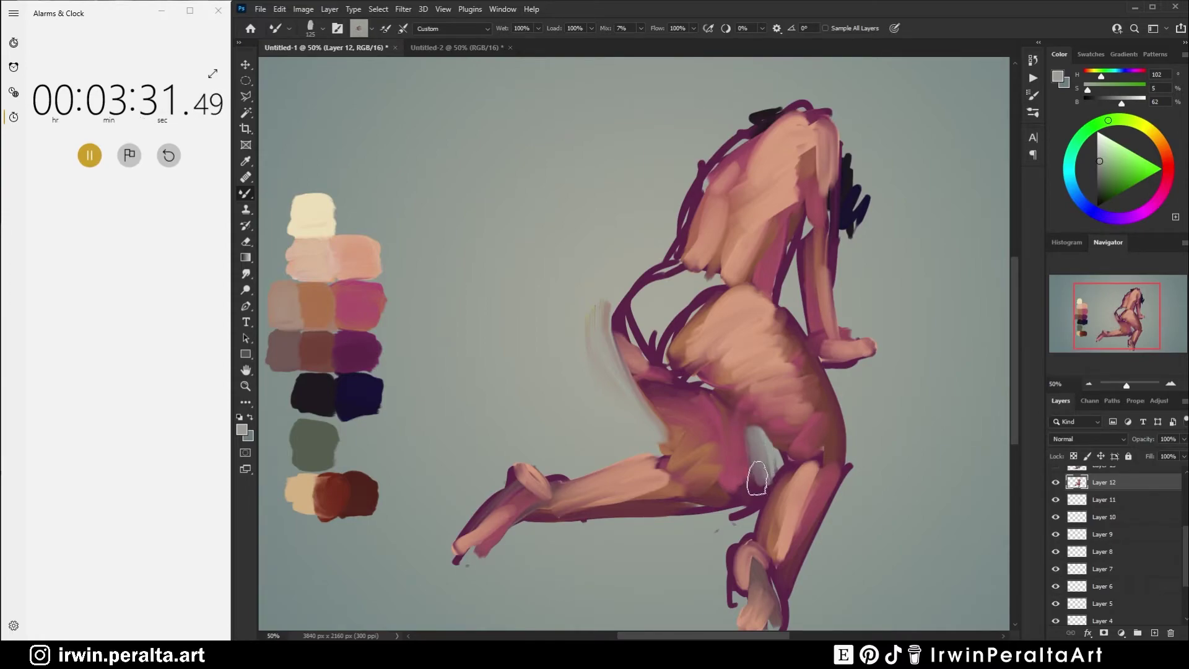
Step: Paint over the upper gap between the thighs in sampled pink and purple, and deepen the crease under the buttock in purple
alt+click(771, 464)
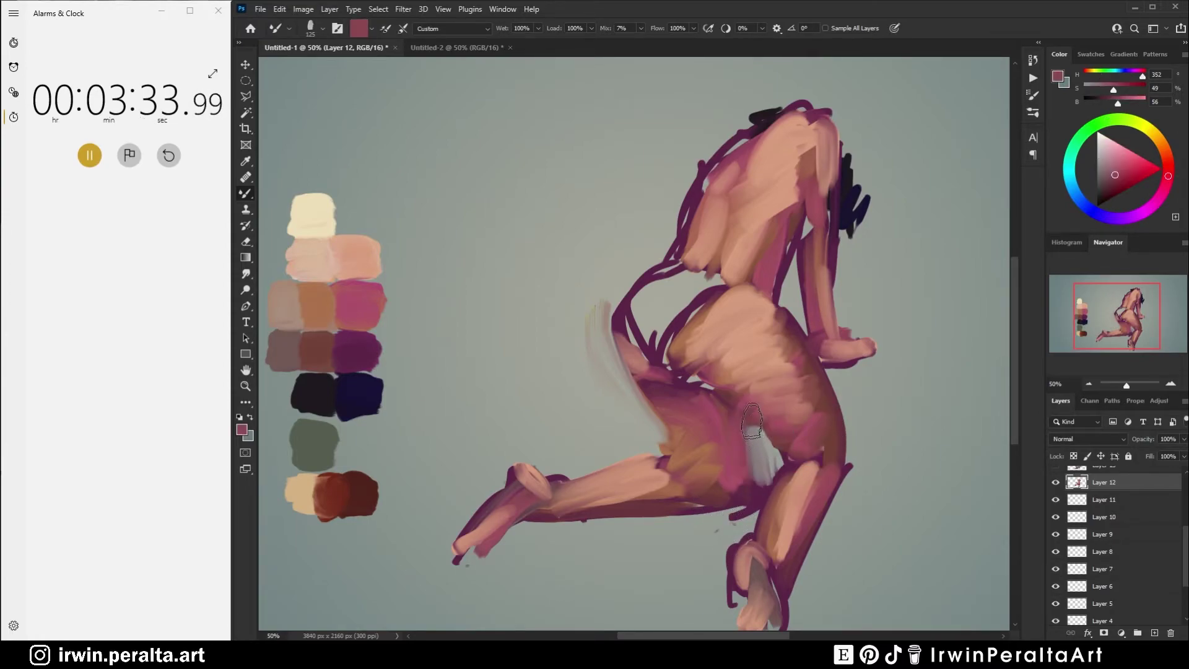
alt+click(757, 499)
mouse_move(746, 442)
mouse_down()
mouse_move(763, 468)
mouse_move(749, 445)
mouse_up()
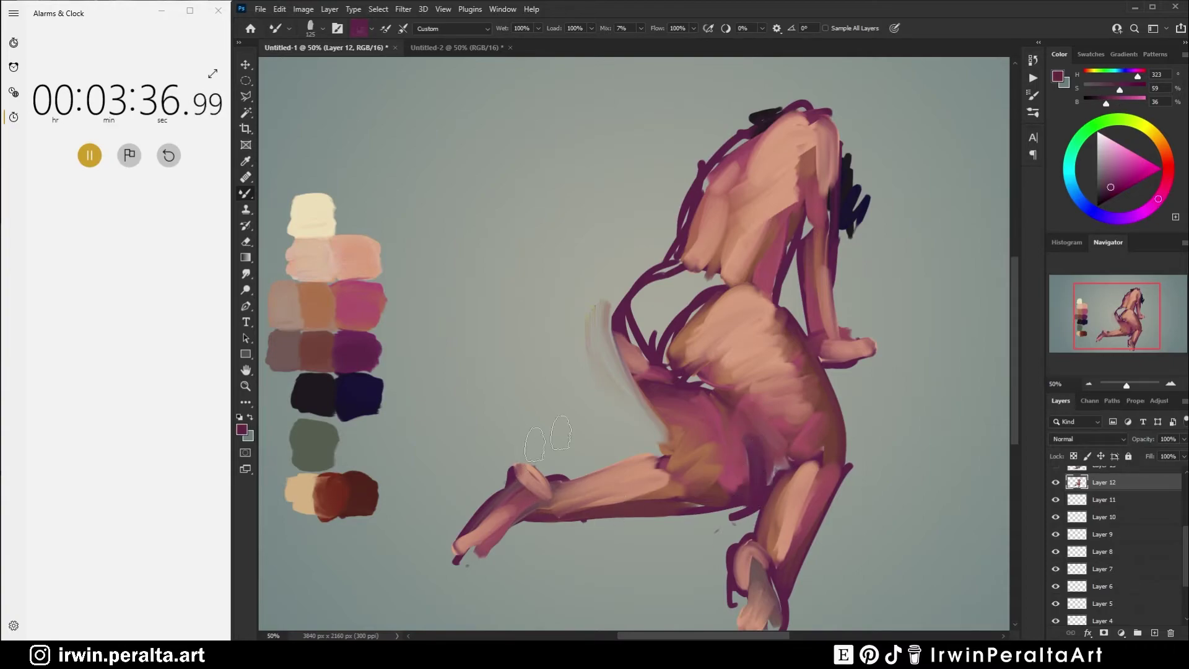
mouse_move(695, 386)
mouse_down()
mouse_move(728, 411)
mouse_move(719, 395)
mouse_up()
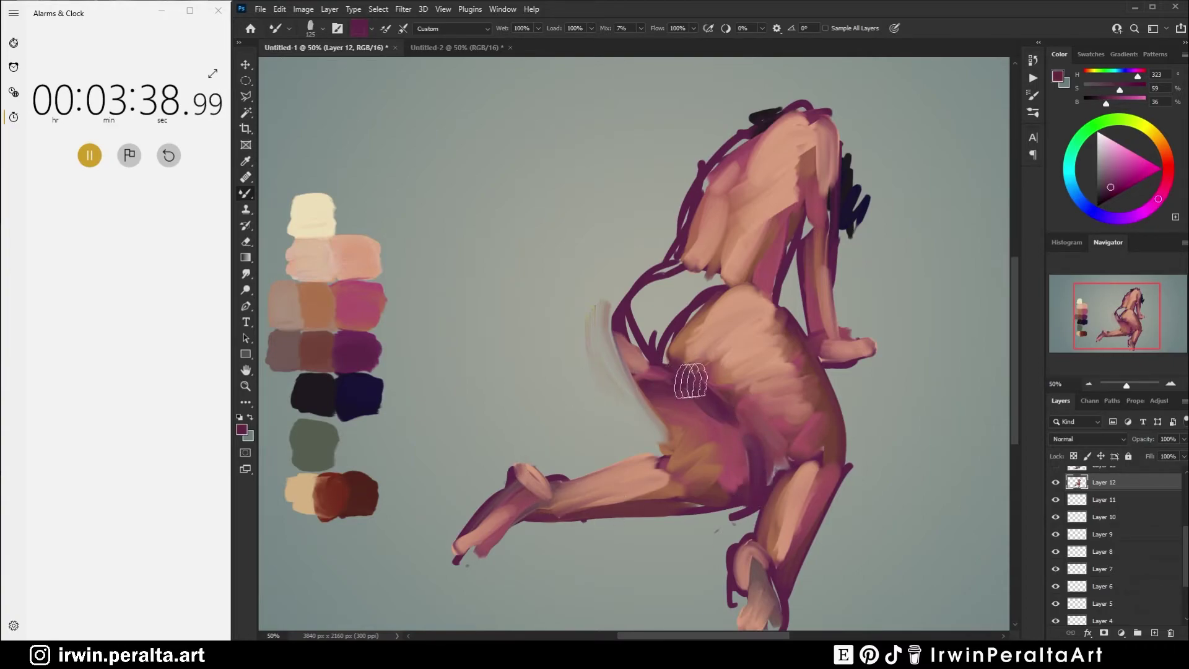
Step: Paint the briefs across the hips in the palette's dark brown and rust red
alt+click(369, 521)
mouse_move(663, 322)
mouse_down()
mouse_move(641, 335)
mouse_move(647, 319)
mouse_move(747, 277)
mouse_move(739, 294)
mouse_move(679, 288)
mouse_move(675, 313)
mouse_move(709, 290)
mouse_up()
alt+click(330, 494)
drag(672, 280, 766, 291)
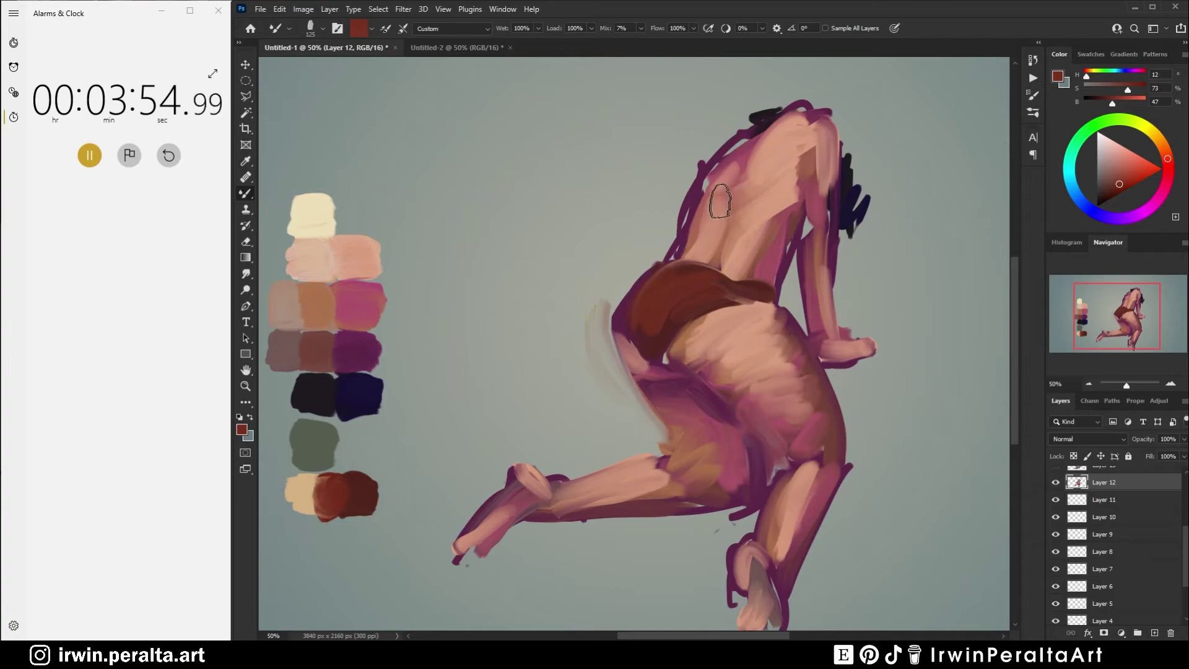
Step: Paint the top's back band and shoulder strap in rust red with a smaller brush
drag(719, 208, 800, 204)
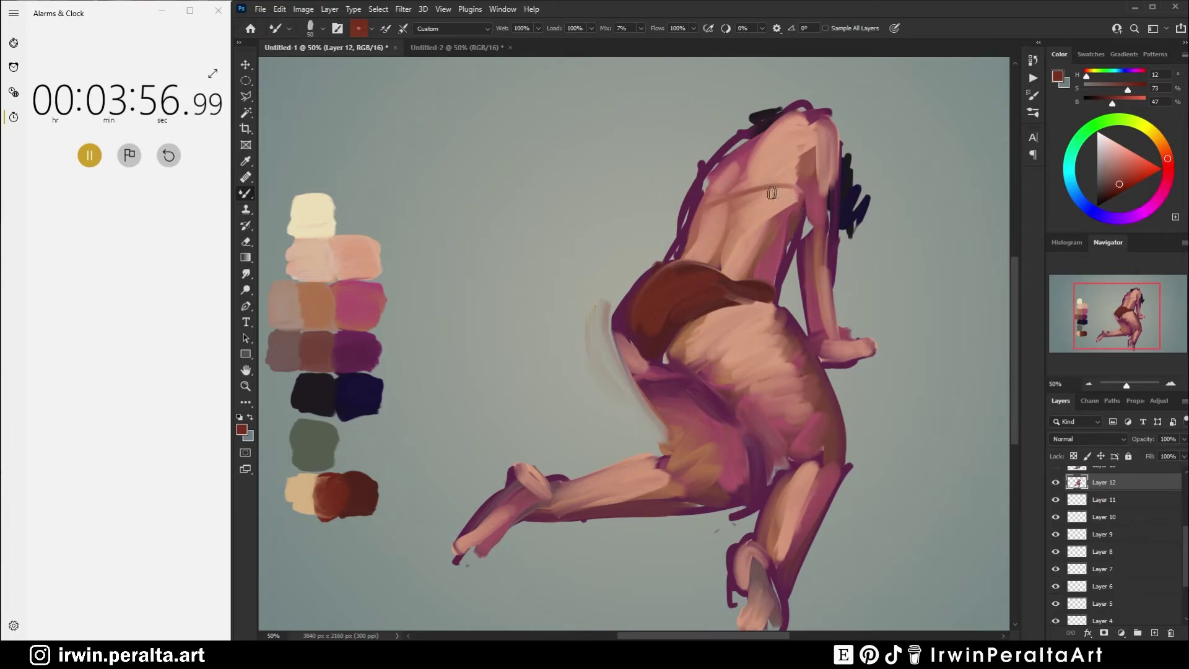
drag(708, 209, 794, 189)
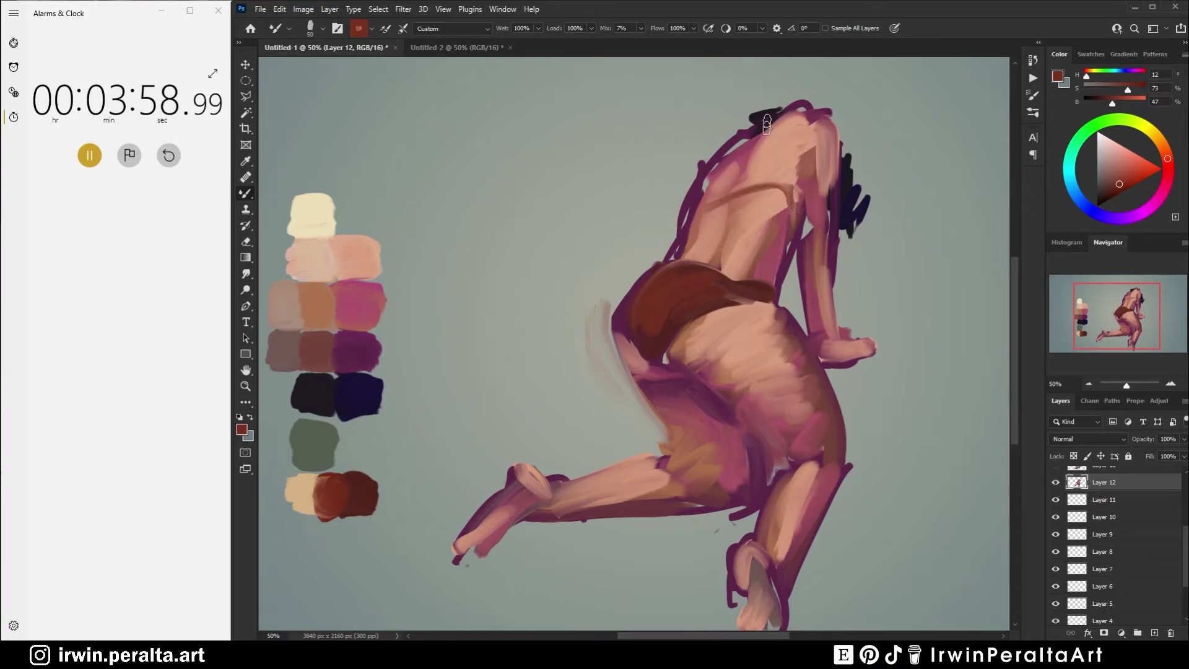
drag(792, 112, 781, 162)
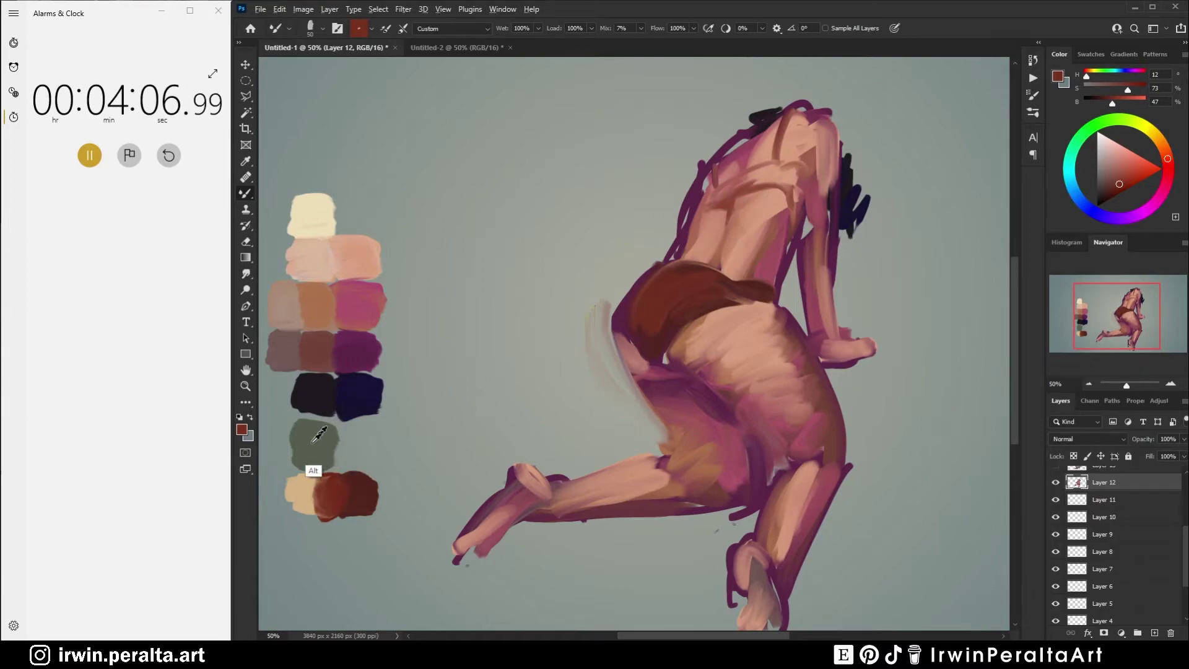
Step: Recolour the top's band and strap in the palette's grey-green and shade its side with near-black and greyish mauve
alt+click(315, 469)
drag(774, 170, 718, 183)
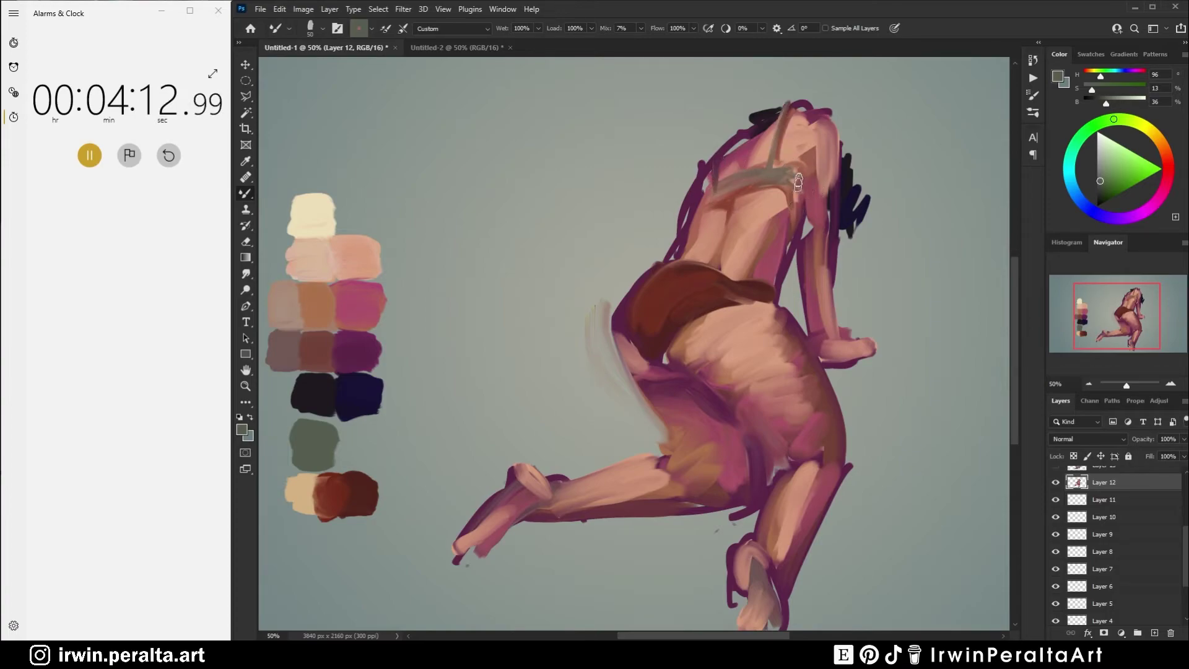
alt+click(323, 394)
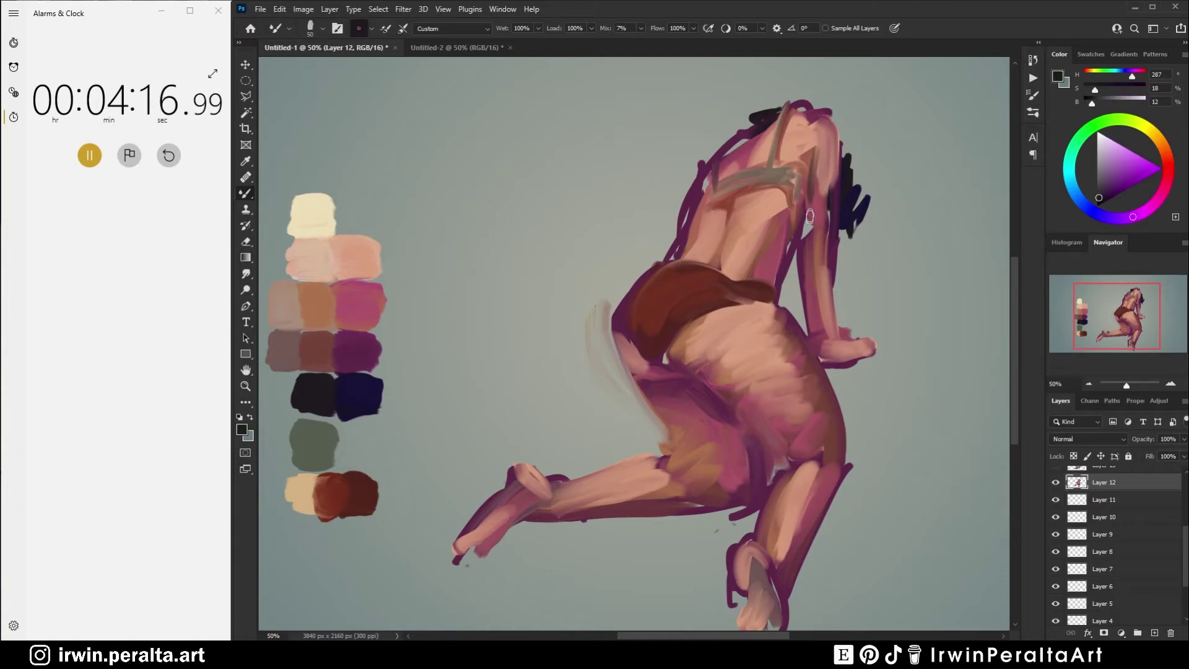
alt+click(320, 348)
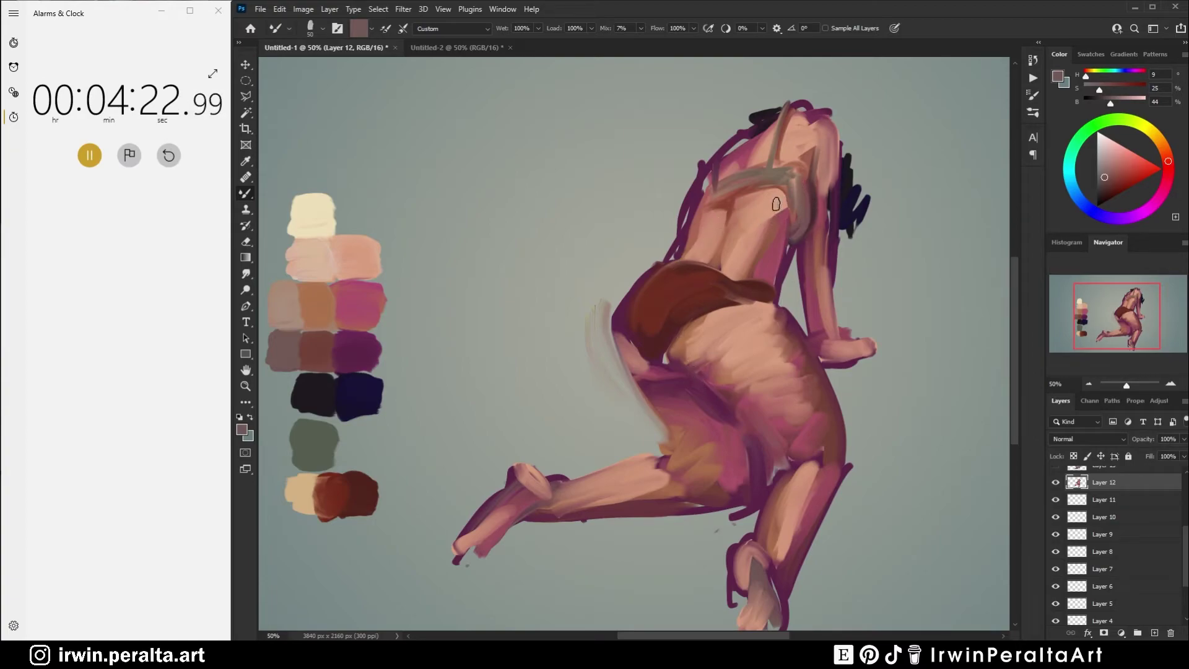
Step: Touch up the upper back in the palette's peach pink and the torso's edge below the top in purple
alt+click(355, 253)
mouse_move(800, 153)
mouse_down()
mouse_move(791, 163)
mouse_move(811, 175)
mouse_move(825, 157)
mouse_up()
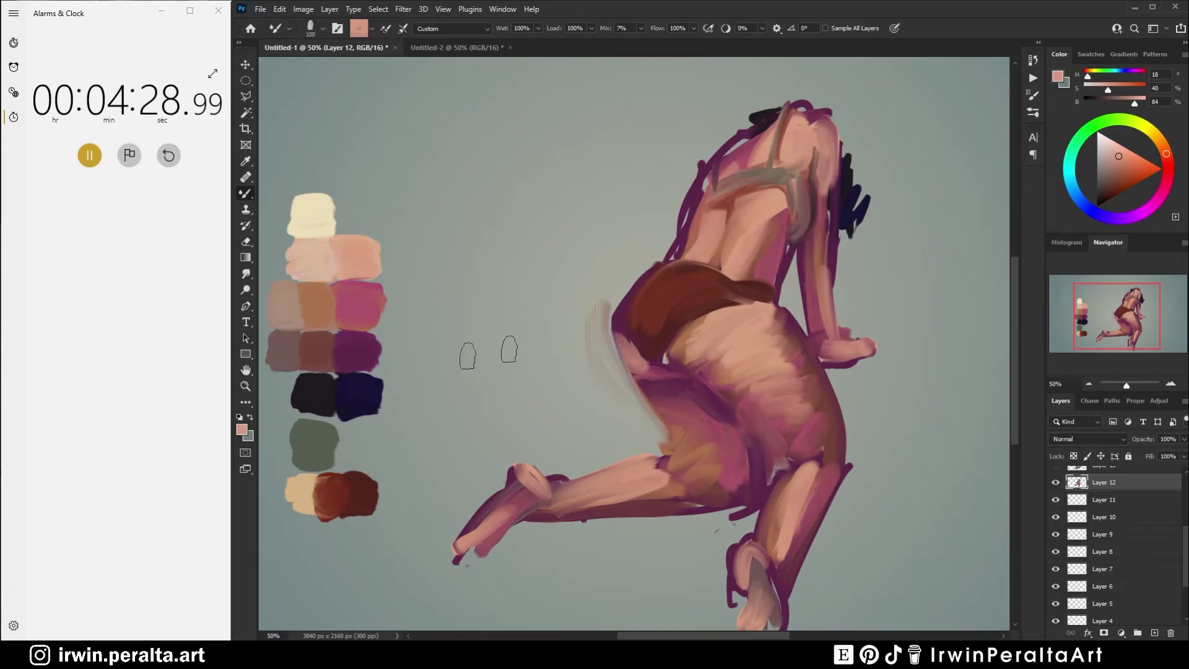
alt+click(359, 348)
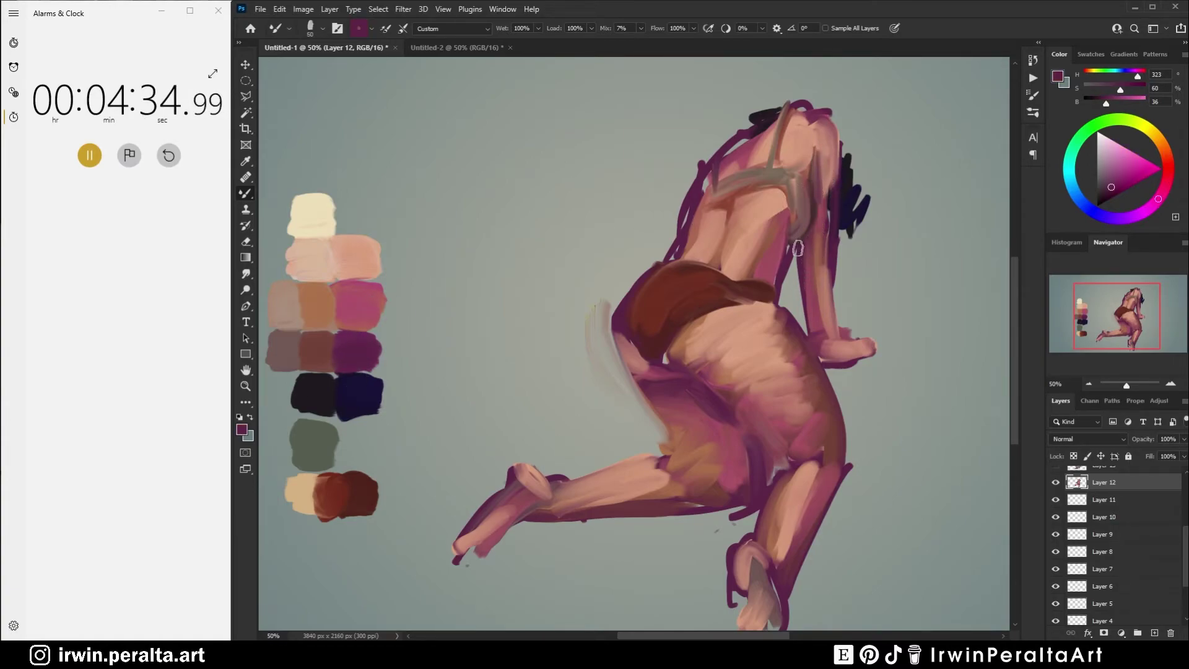
drag(790, 243, 781, 271)
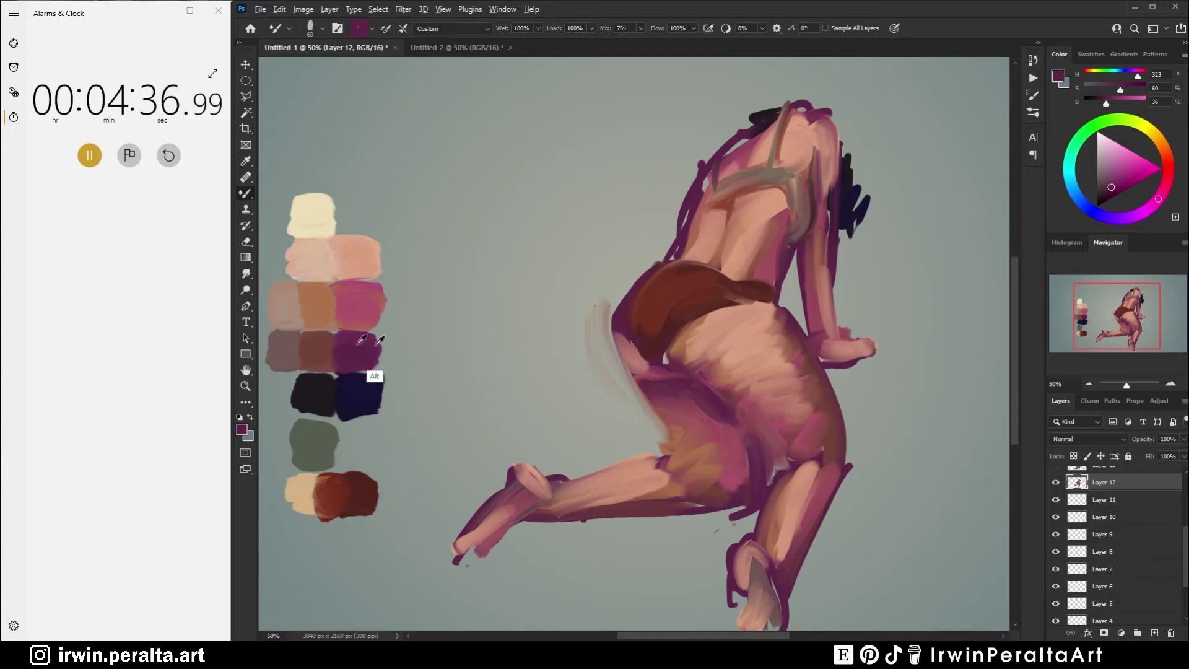
Step: Highlight the lower back, shoulder and upper buttock in the palette's cream, with a larger brush on the buttock
alt+click(350, 268)
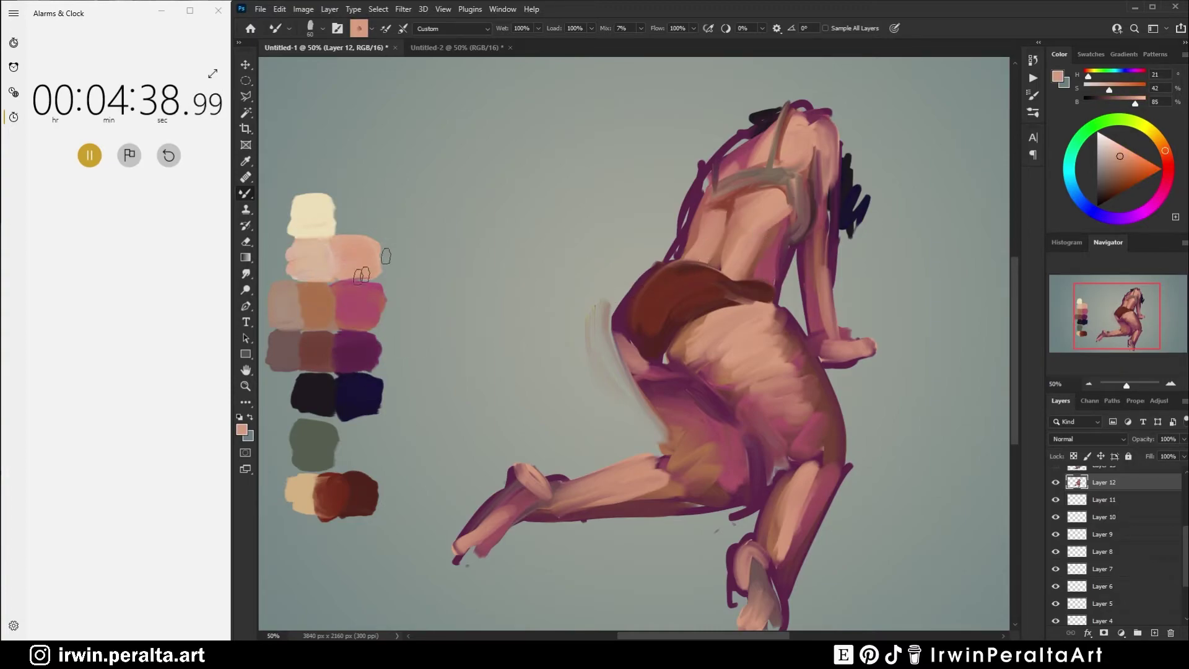
alt+click(315, 239)
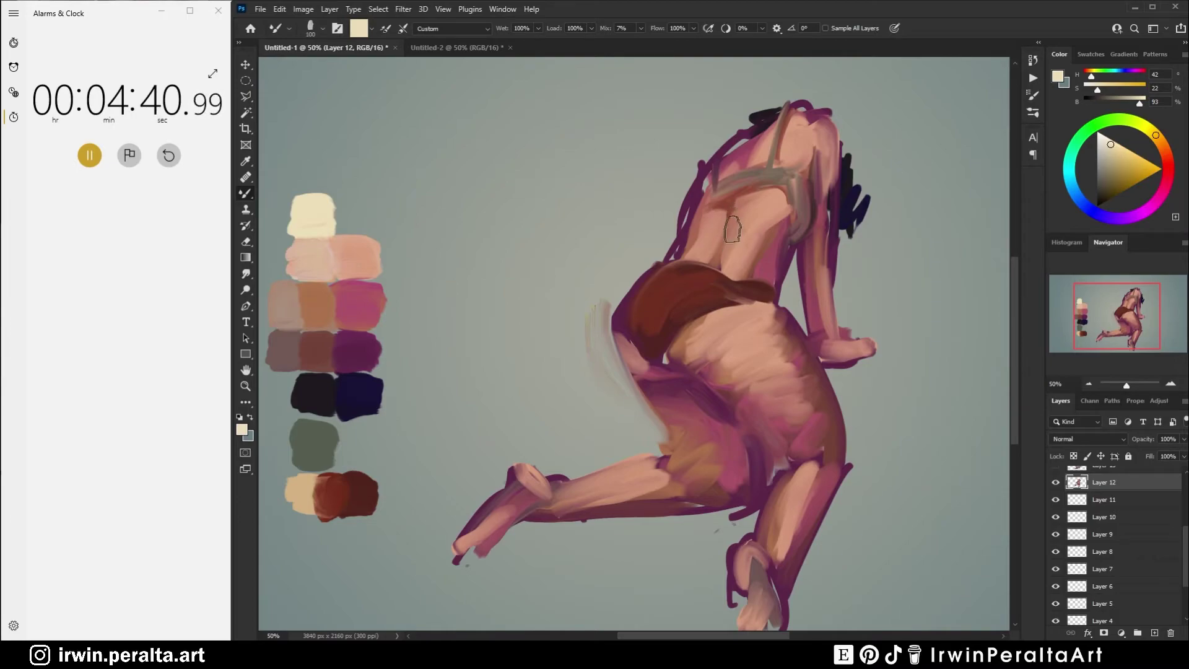
mouse_move(712, 230)
mouse_down()
mouse_move(697, 252)
mouse_move(772, 226)
mouse_move(727, 265)
mouse_move(761, 204)
mouse_move(743, 222)
mouse_up()
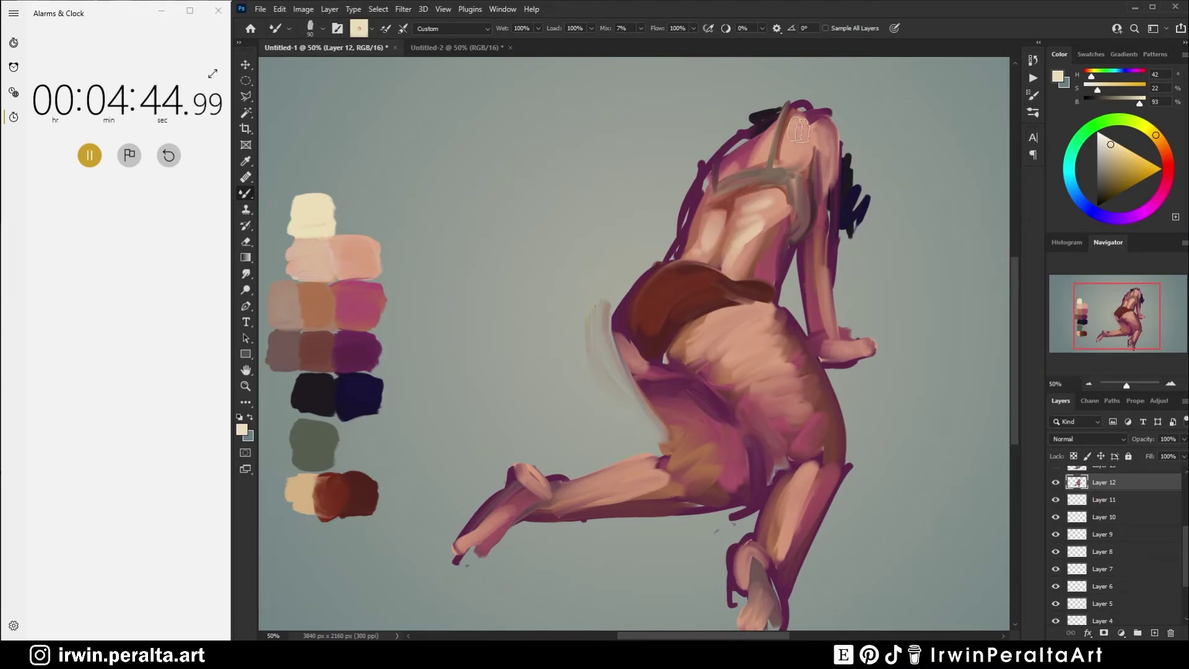
mouse_move(797, 132)
mouse_down()
mouse_move(830, 109)
mouse_move(819, 131)
mouse_up()
drag(720, 325, 762, 315)
key(bracketright)
key(bracketright)
key(bracketright)
key(bracketright)
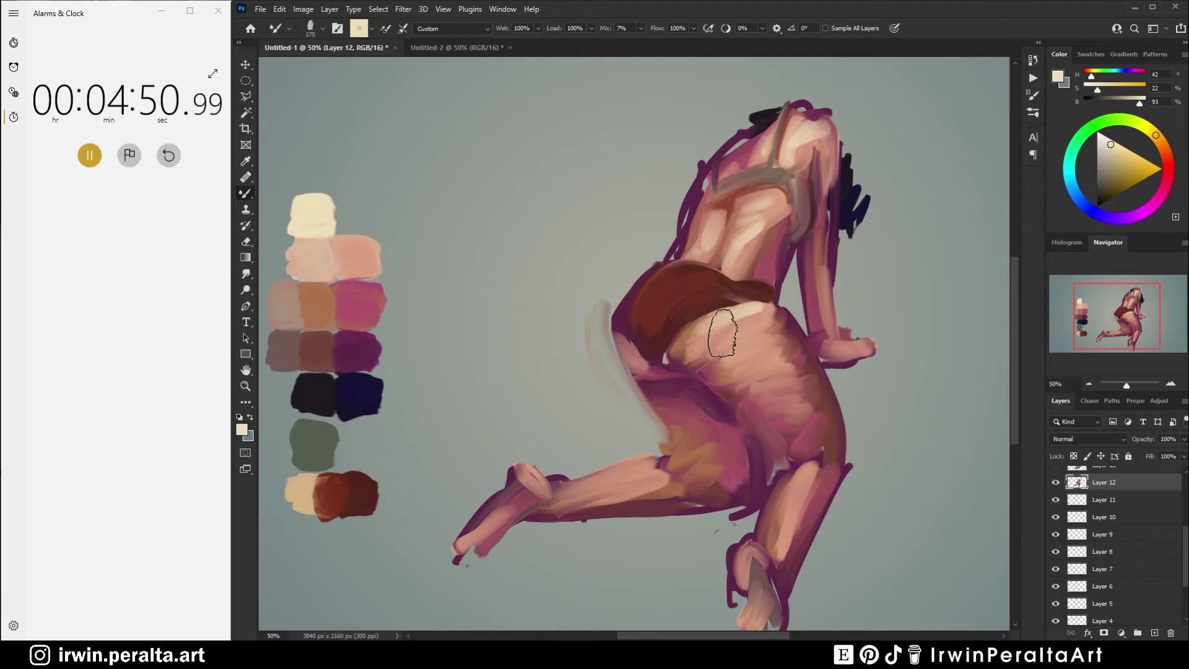
Step: Add cream highlights to the far thigh's edge and both lower legs with a smaller brush
key(bracketleft)
key(bracketleft)
key(bracketleft)
drag(625, 350, 664, 423)
drag(591, 479, 670, 472)
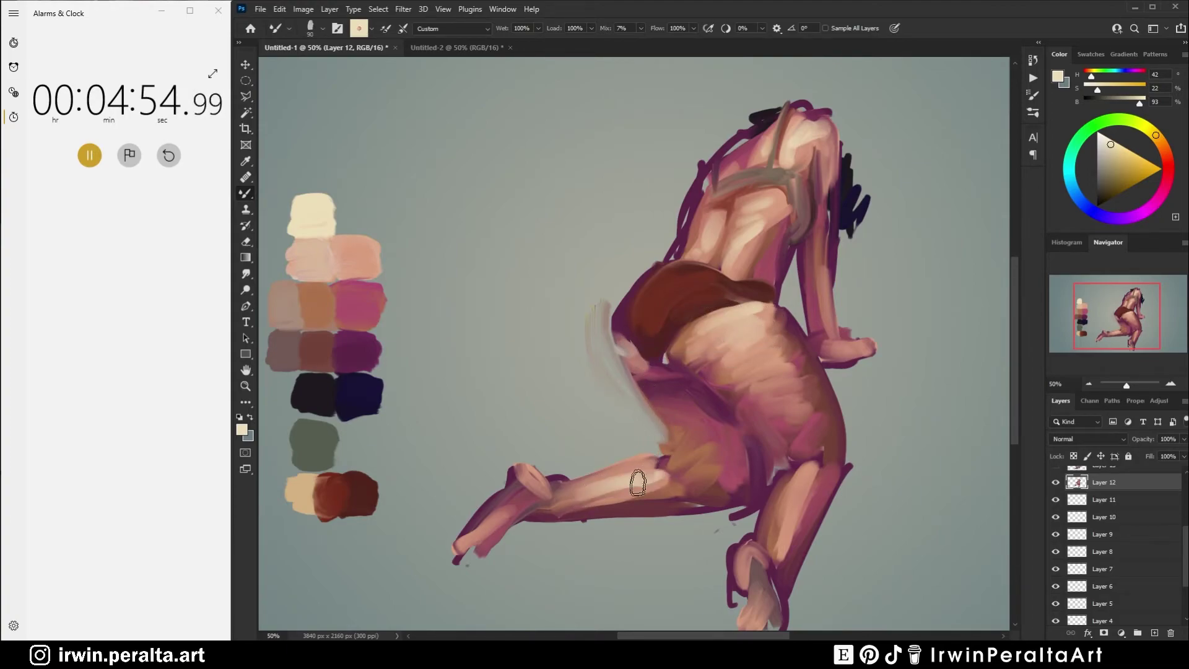
mouse_move(796, 505)
mouse_down()
mouse_move(804, 547)
mouse_move(775, 557)
mouse_up()
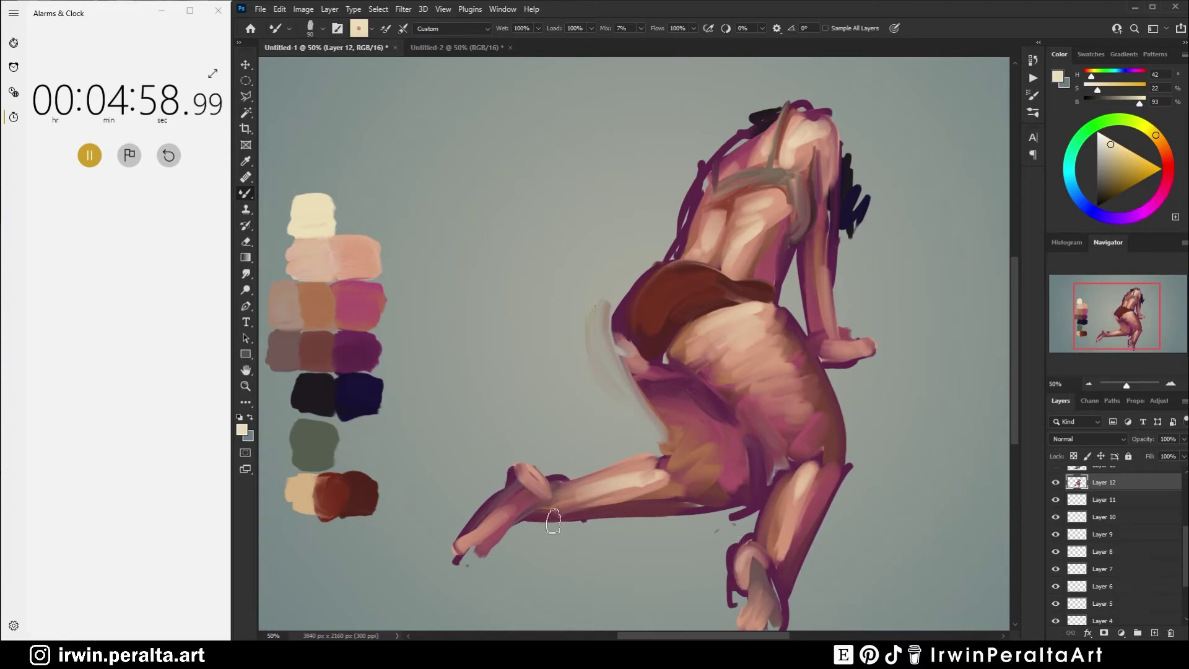
Step: Start a new figure on Layer 11, sketching the head, its face guidelines and the shoulder lines in sampled purple
alt+click(660, 342)
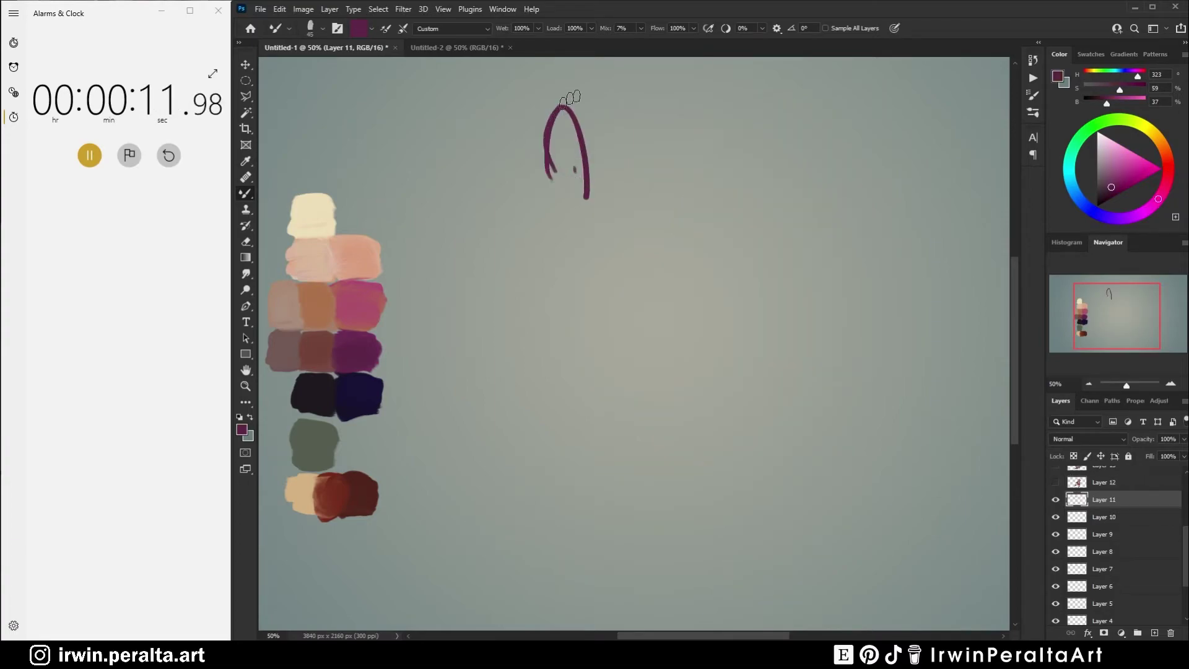
mouse_move(570, 97)
mouse_down()
mouse_move(558, 184)
mouse_move(594, 182)
mouse_move(610, 137)
mouse_up()
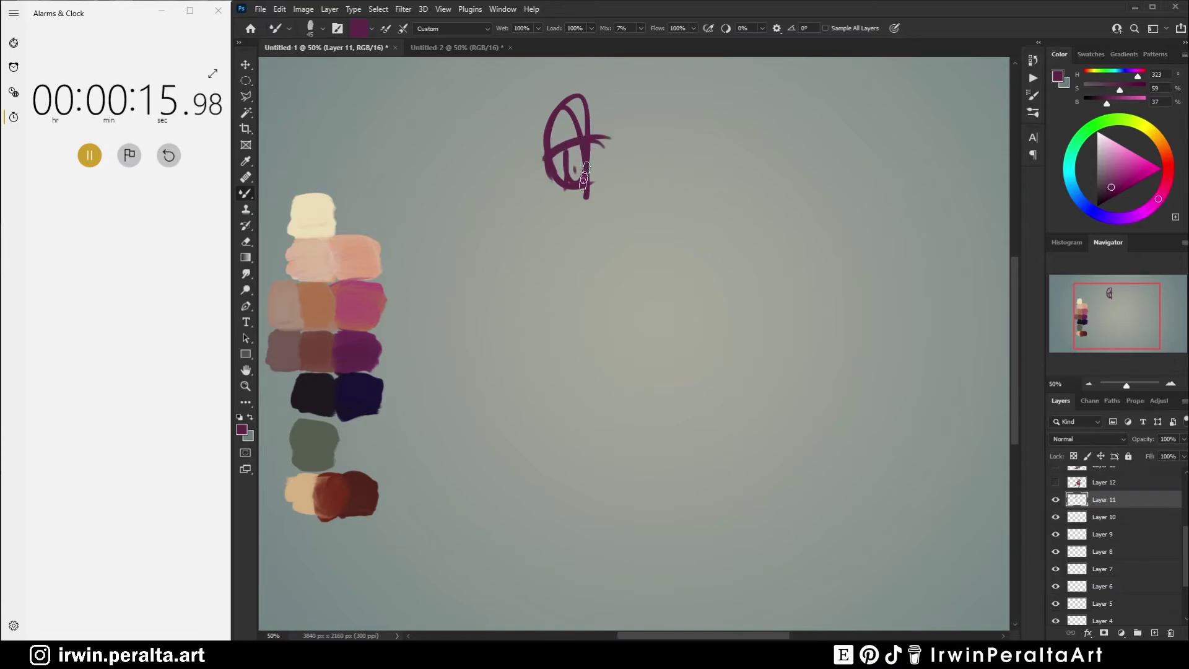
drag(539, 213, 573, 178)
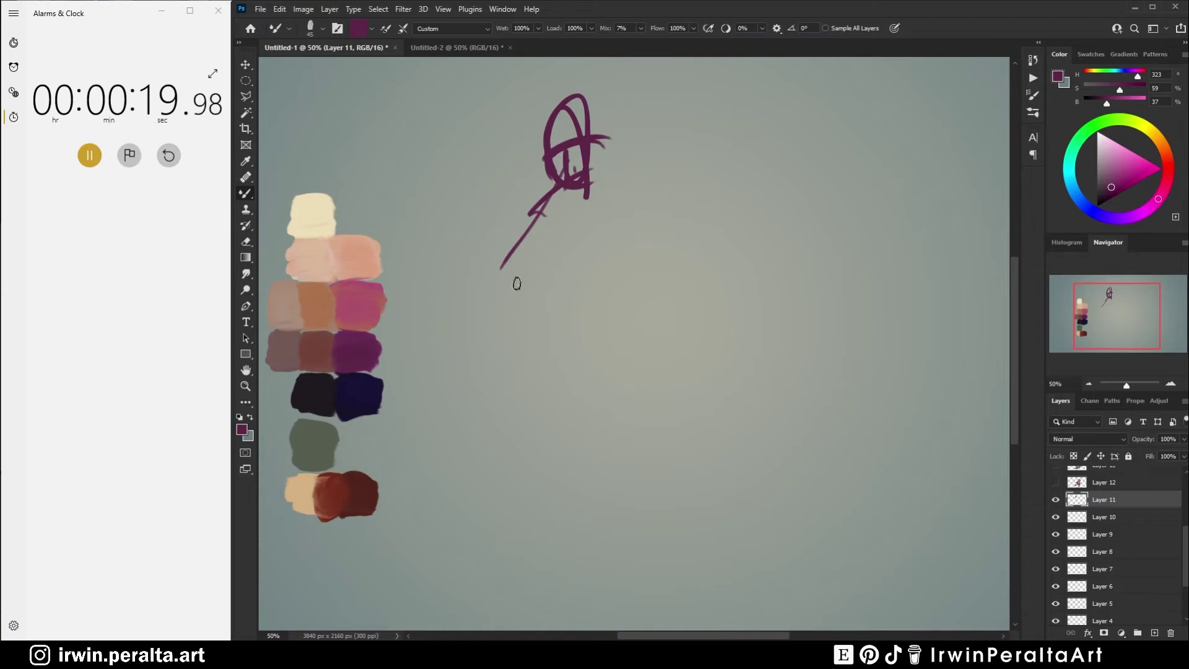
drag(669, 193, 684, 199)
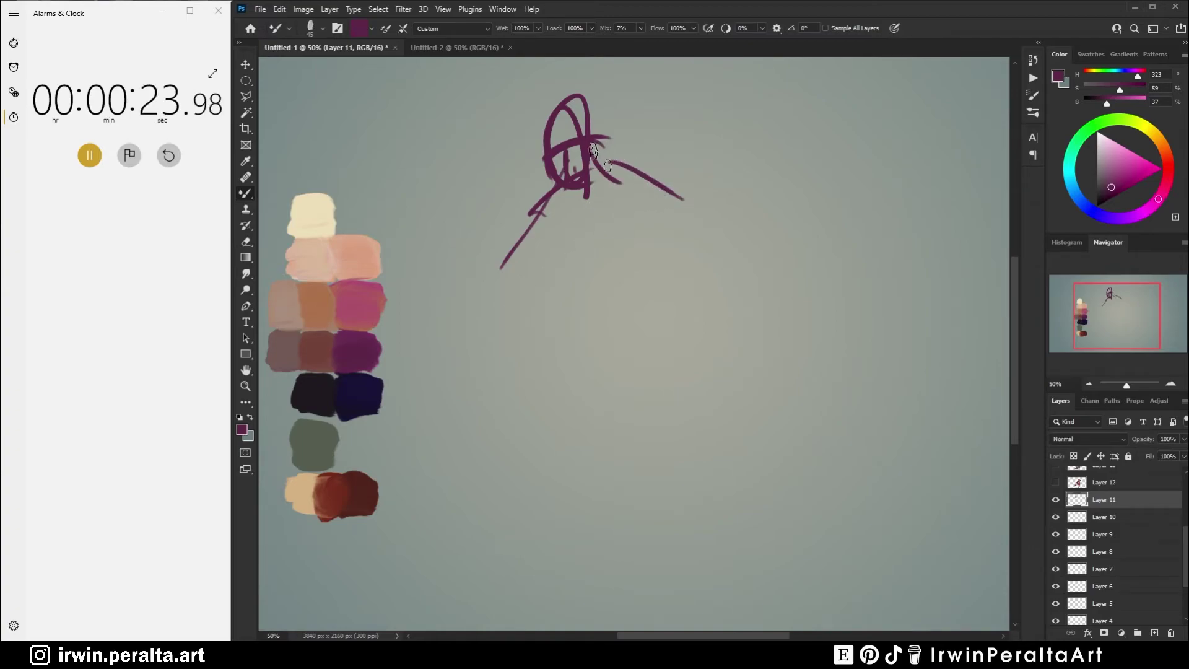
drag(596, 153, 631, 176)
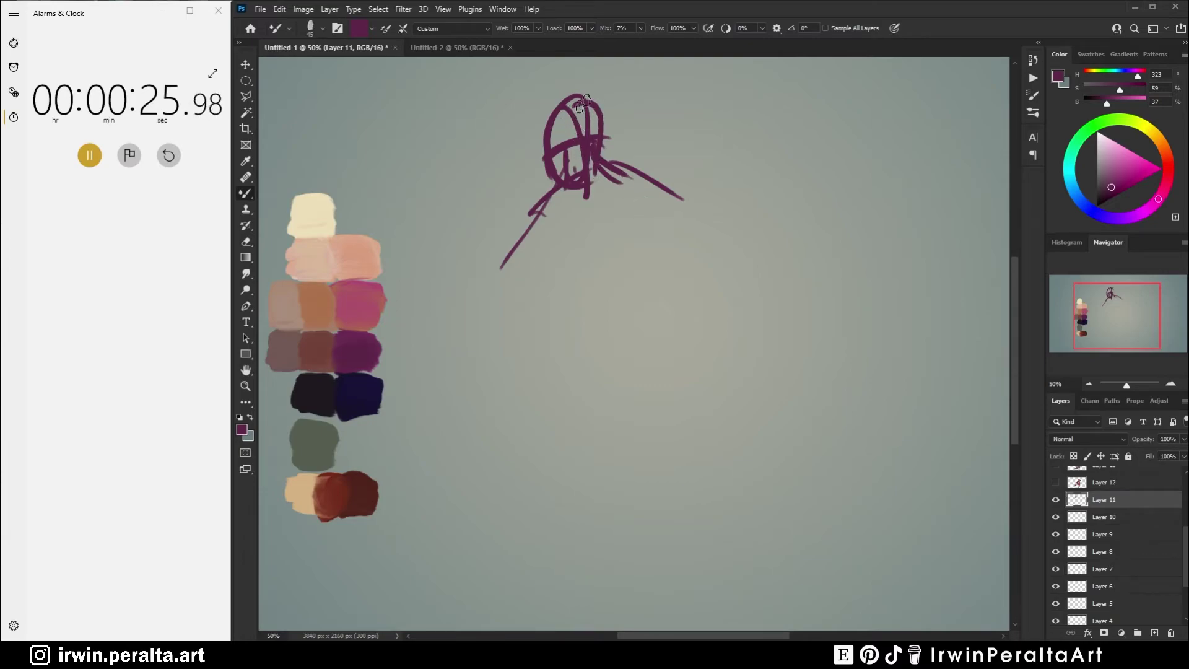
drag(583, 101, 569, 159)
key(ctrl+z)
drag(592, 104, 582, 150)
Step: Sketch the torso in purple with a sloping back, rounded buttock, waist curves, breast and belly line
mouse_move(596, 202)
mouse_down()
mouse_move(666, 167)
mouse_move(743, 224)
mouse_up()
mouse_move(675, 189)
mouse_down()
mouse_move(794, 235)
mouse_move(857, 407)
mouse_up()
drag(863, 266, 826, 396)
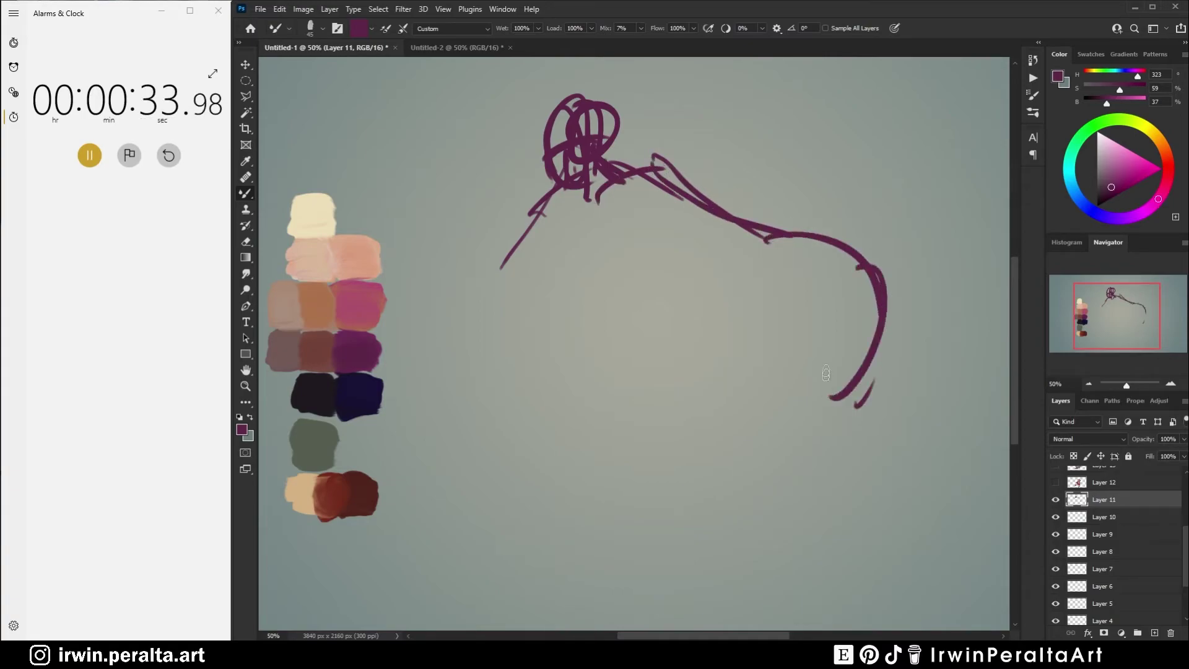
drag(802, 218, 711, 333)
mouse_move(807, 247)
mouse_down()
mouse_move(742, 326)
mouse_move(799, 353)
mouse_up()
mouse_move(574, 226)
mouse_down()
mouse_move(632, 260)
mouse_move(674, 231)
mouse_up()
mouse_move(595, 247)
mouse_down()
mouse_move(669, 255)
mouse_move(717, 316)
mouse_up()
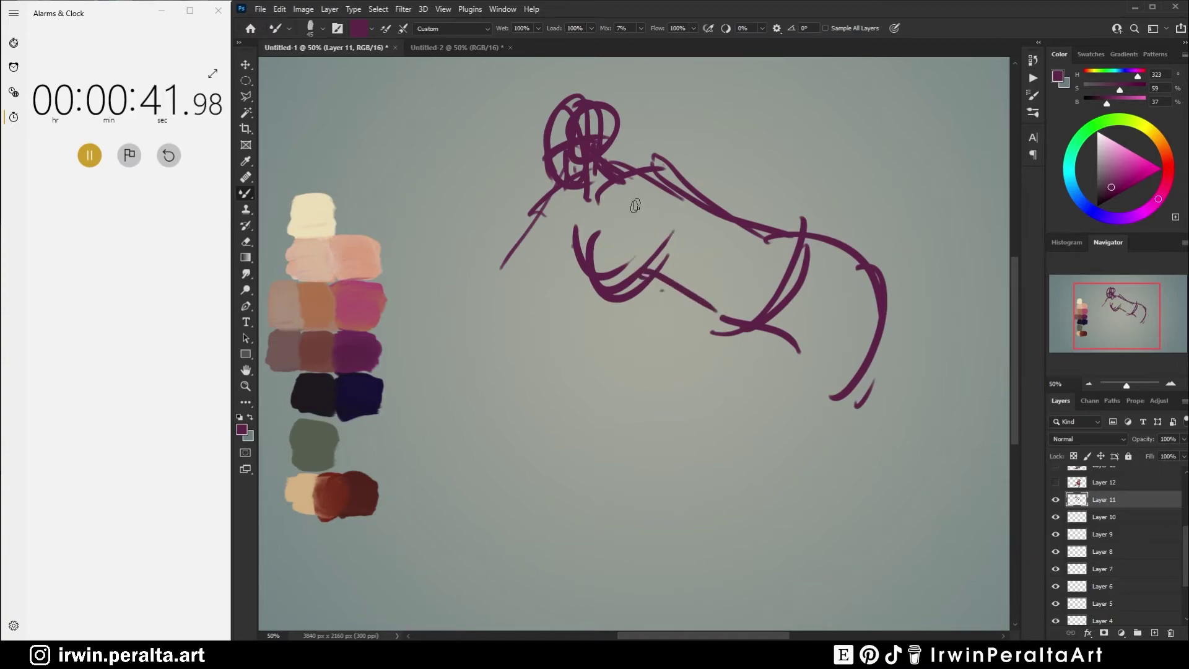
Step: Sketch the supporting arms with a forearm and hand reaching forward, and reinforce the outline around the head
drag(638, 203, 549, 316)
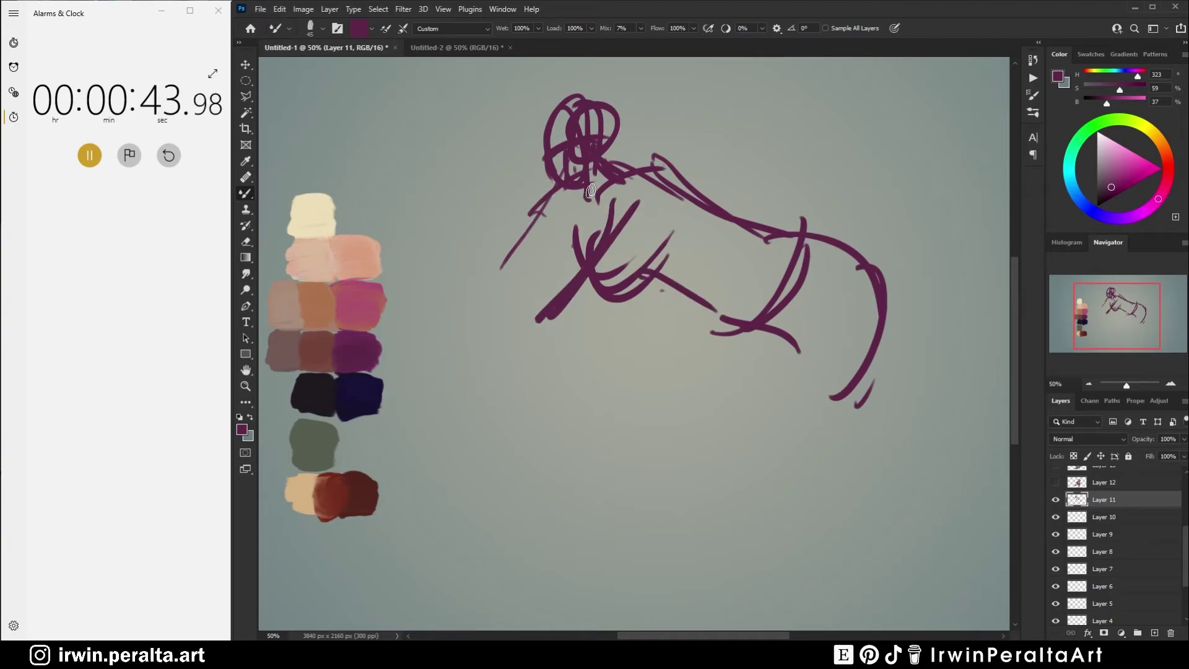
mouse_move(577, 193)
mouse_down()
mouse_move(525, 304)
mouse_move(563, 302)
mouse_up()
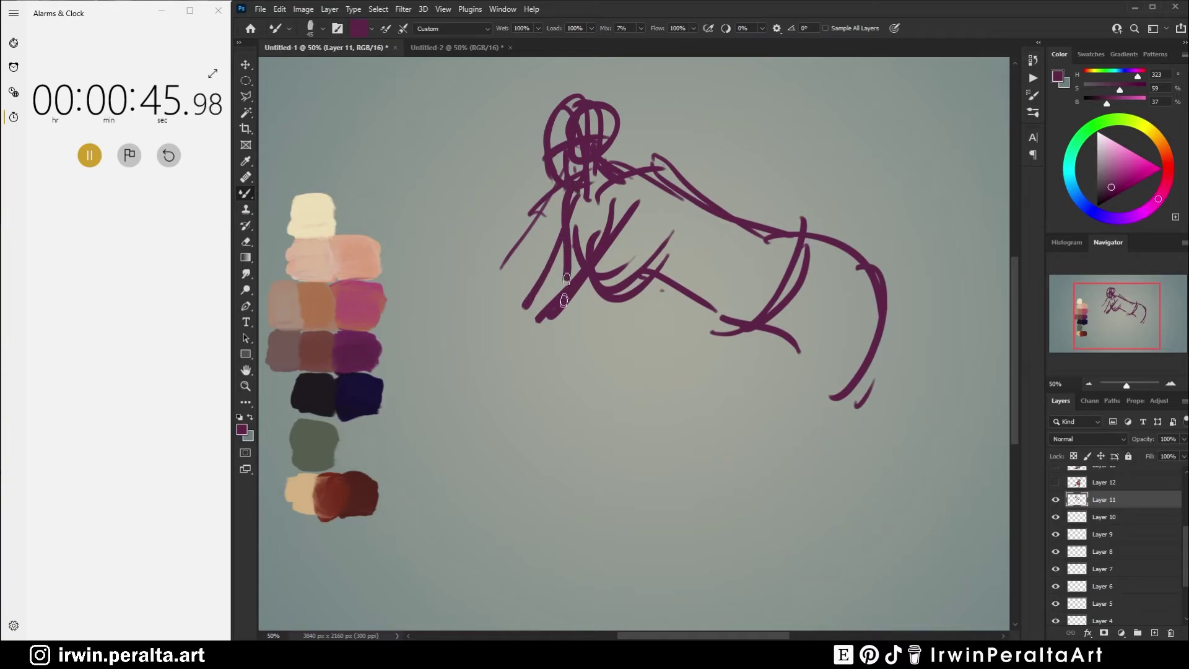
drag(572, 212, 530, 348)
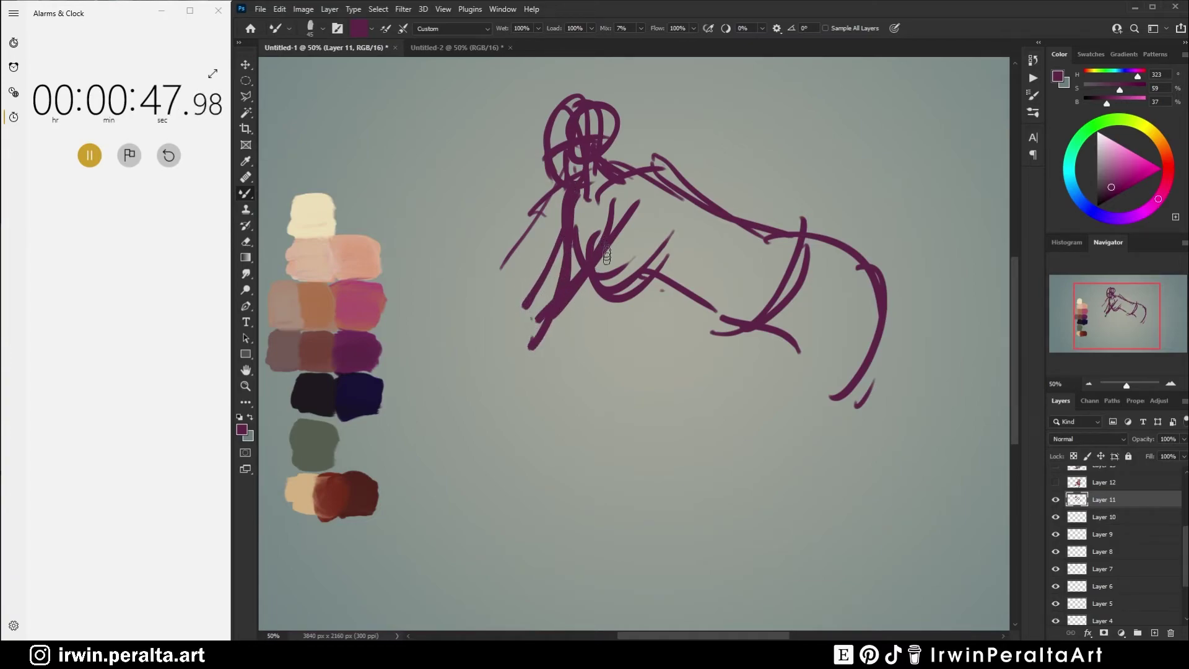
drag(606, 250, 541, 364)
drag(502, 323, 597, 319)
mouse_move(440, 334)
mouse_down()
mouse_move(534, 309)
mouse_move(419, 327)
mouse_up()
mouse_move(454, 309)
mouse_down()
mouse_move(439, 358)
mouse_move(472, 309)
mouse_up()
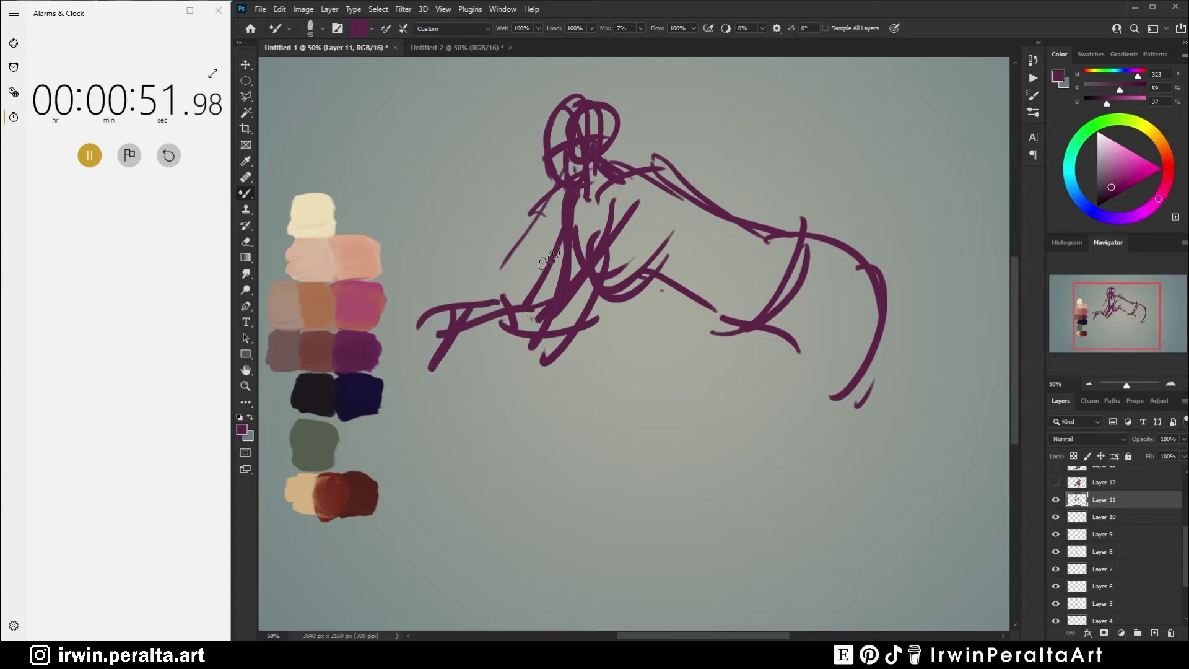
drag(556, 101, 549, 174)
drag(568, 95, 605, 166)
Step: Reinforce the belly and waist lines and sketch the bent front leg below the hips in purple
drag(656, 258, 729, 296)
drag(788, 237, 711, 319)
mouse_move(846, 242)
mouse_down()
mouse_move(780, 307)
mouse_move(693, 347)
mouse_move(648, 456)
mouse_up()
click(718, 389)
mouse_move(726, 335)
mouse_down()
mouse_move(671, 432)
mouse_move(721, 437)
mouse_up()
mouse_move(796, 337)
mouse_down()
mouse_move(734, 458)
mouse_move(749, 463)
mouse_move(777, 431)
mouse_move(791, 452)
mouse_up()
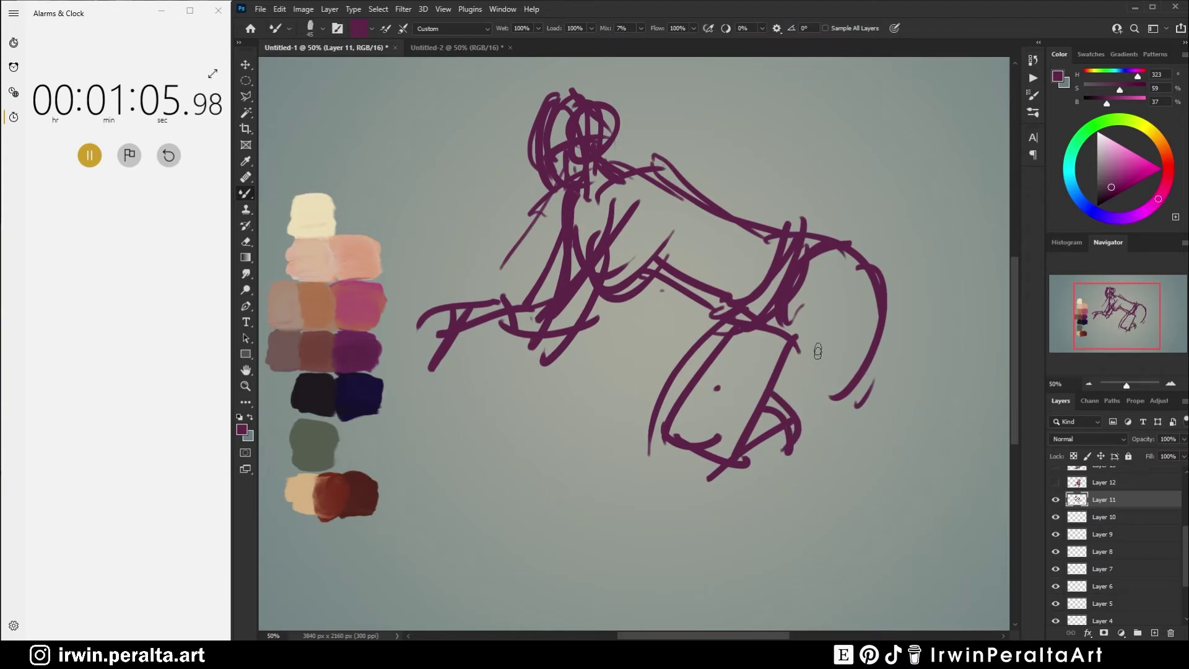
Step: Sketch the rear leg in purple with its thigh, knee and long lower leg, and reinforce the buttock contour
mouse_move(799, 325)
mouse_down()
mouse_move(785, 499)
mouse_move(888, 324)
mouse_move(819, 492)
mouse_up()
drag(805, 480, 770, 518)
drag(811, 451, 774, 523)
drag(821, 459, 827, 593)
mouse_move(860, 251)
mouse_down()
mouse_move(823, 319)
mouse_move(855, 247)
mouse_up()
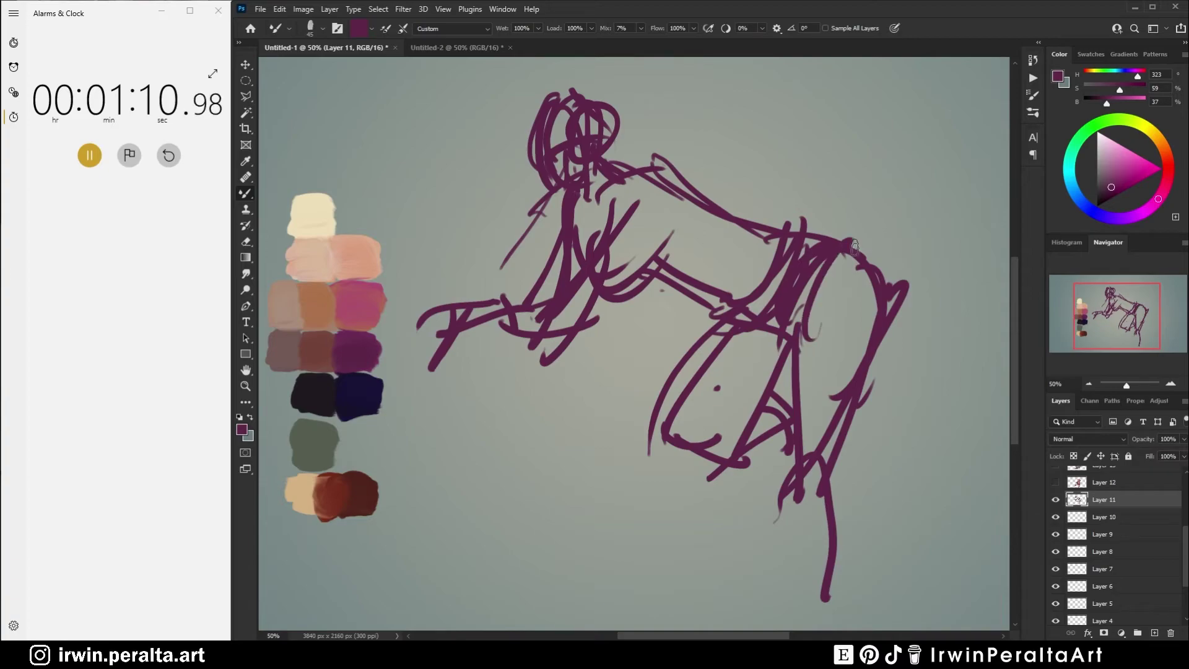
Step: Block in the rear leg with a larger brush, using reddish brown on the front thigh and greyish mauve down the back and calf
alt+click(319, 358)
key(bracketright)
mouse_move(800, 307)
mouse_down()
mouse_move(808, 468)
mouse_move(846, 372)
mouse_up()
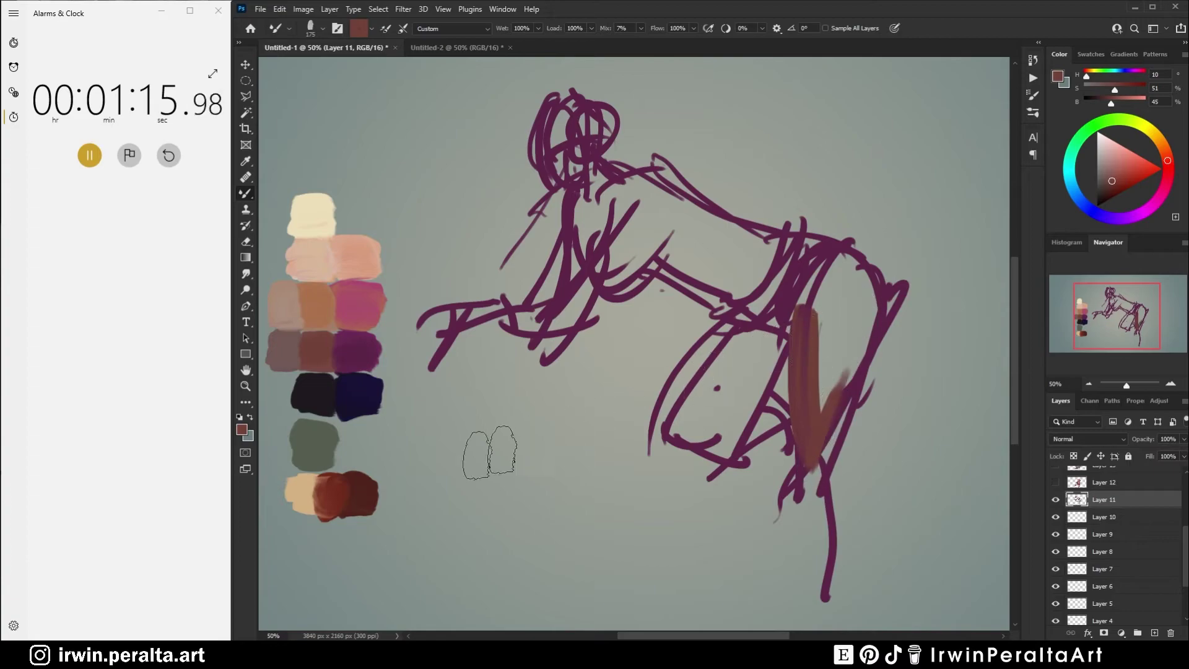
mouse_move(857, 312)
mouse_down()
mouse_move(838, 343)
mouse_move(827, 430)
mouse_up()
key(ctrl+z)
alt+click(276, 368)
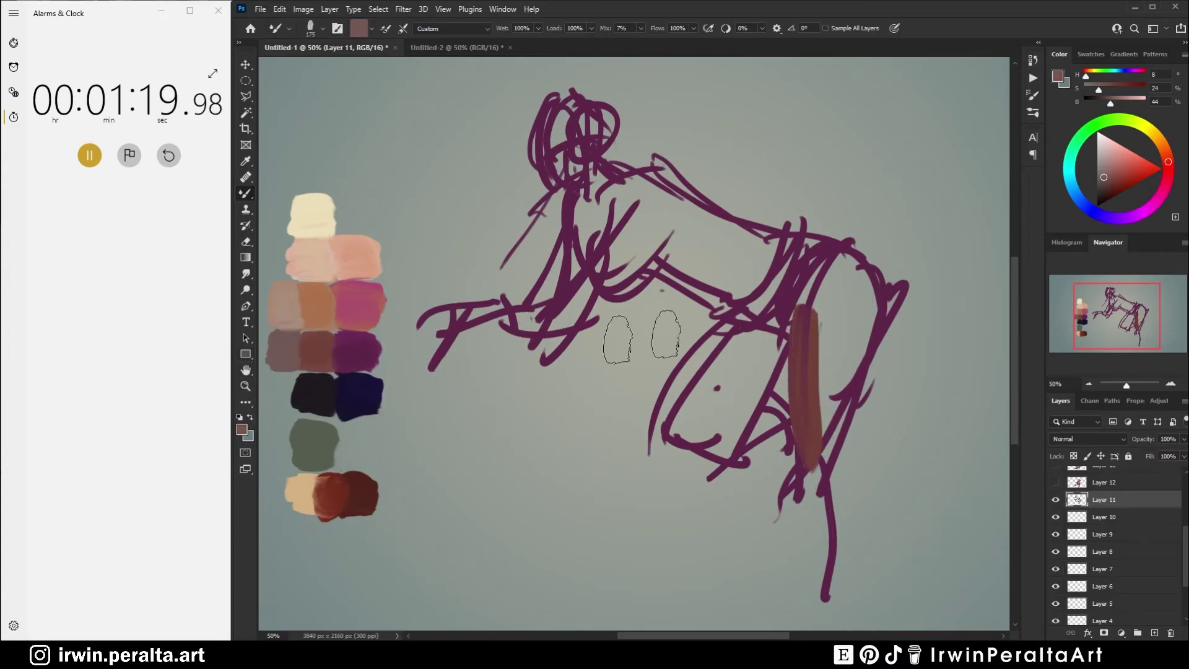
mouse_move(870, 293)
mouse_down()
mouse_move(860, 314)
mouse_move(814, 503)
mouse_move(825, 478)
mouse_move(818, 583)
mouse_move(807, 447)
mouse_up()
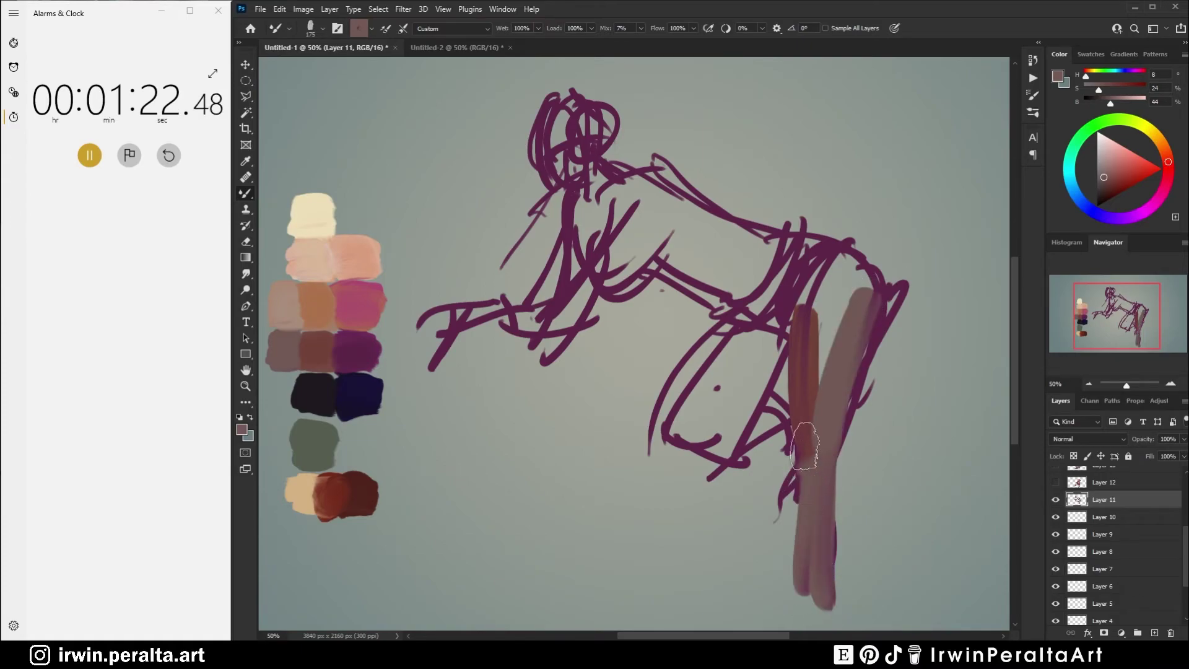
Step: Block in reddish-brown shadows on the bent leg, belly, breast, arms, neck and head
alt+click(318, 345)
mouse_move(777, 415)
mouse_down()
mouse_move(747, 433)
mouse_move(782, 340)
mouse_up()
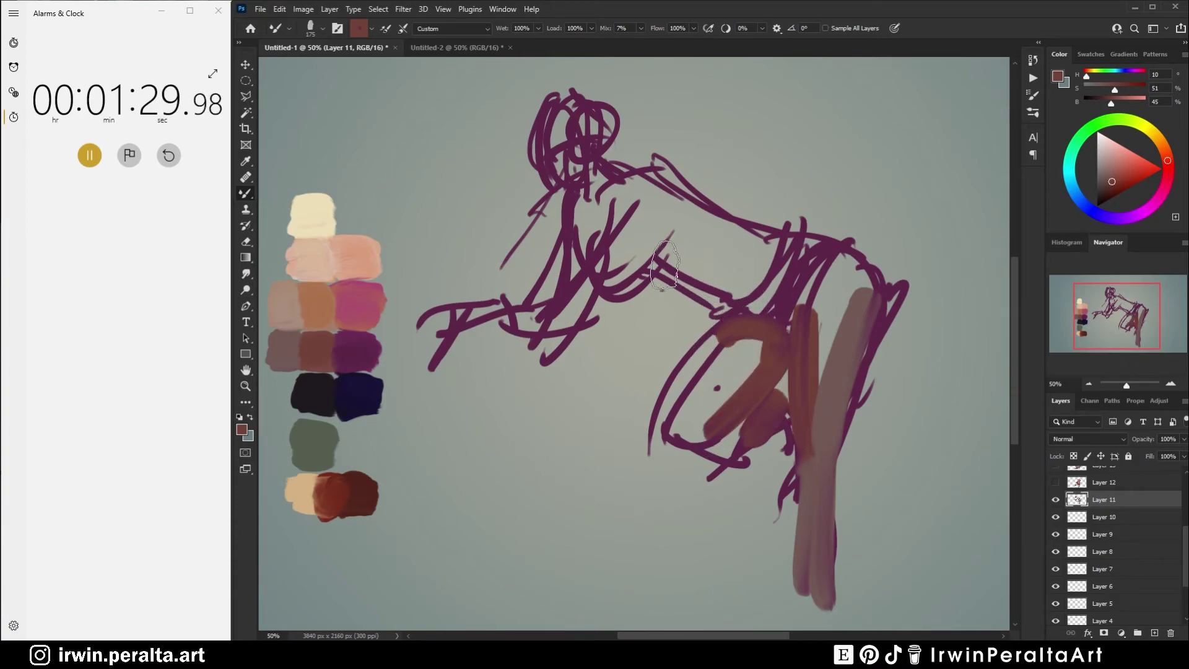
drag(661, 262, 724, 301)
mouse_move(618, 239)
mouse_down()
mouse_move(604, 279)
mouse_move(641, 276)
mouse_move(633, 220)
mouse_move(576, 344)
mouse_move(571, 312)
mouse_up()
drag(581, 194, 576, 238)
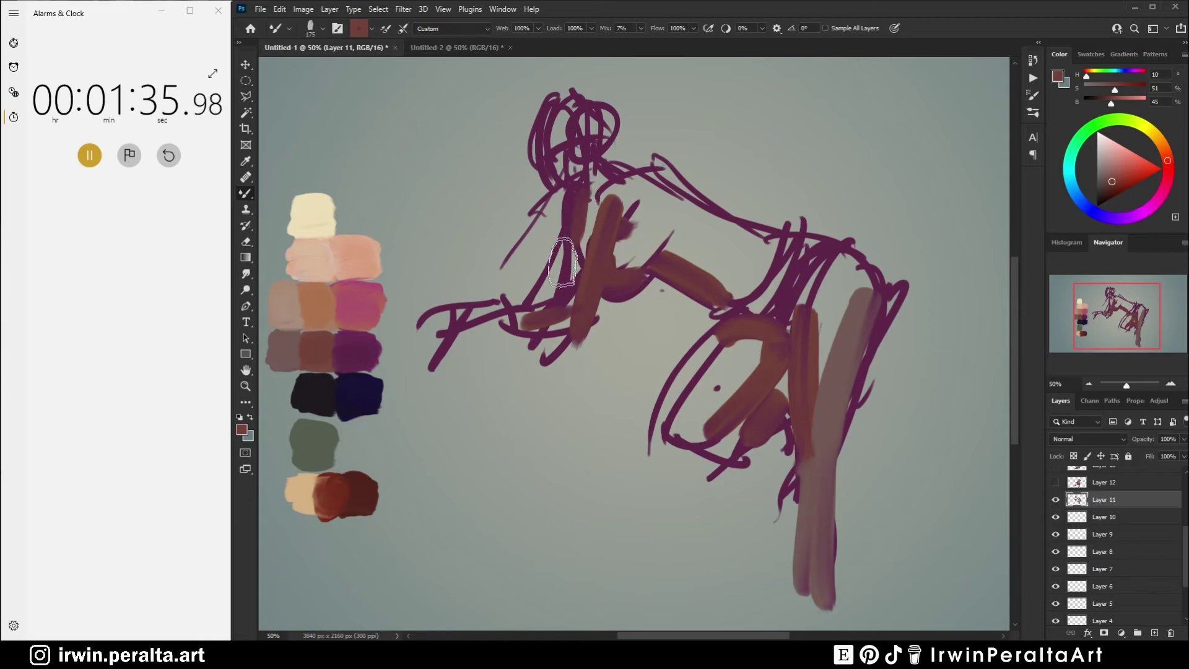
mouse_move(580, 195)
mouse_down()
mouse_move(595, 155)
mouse_move(564, 199)
mouse_move(545, 105)
mouse_move(539, 162)
mouse_up()
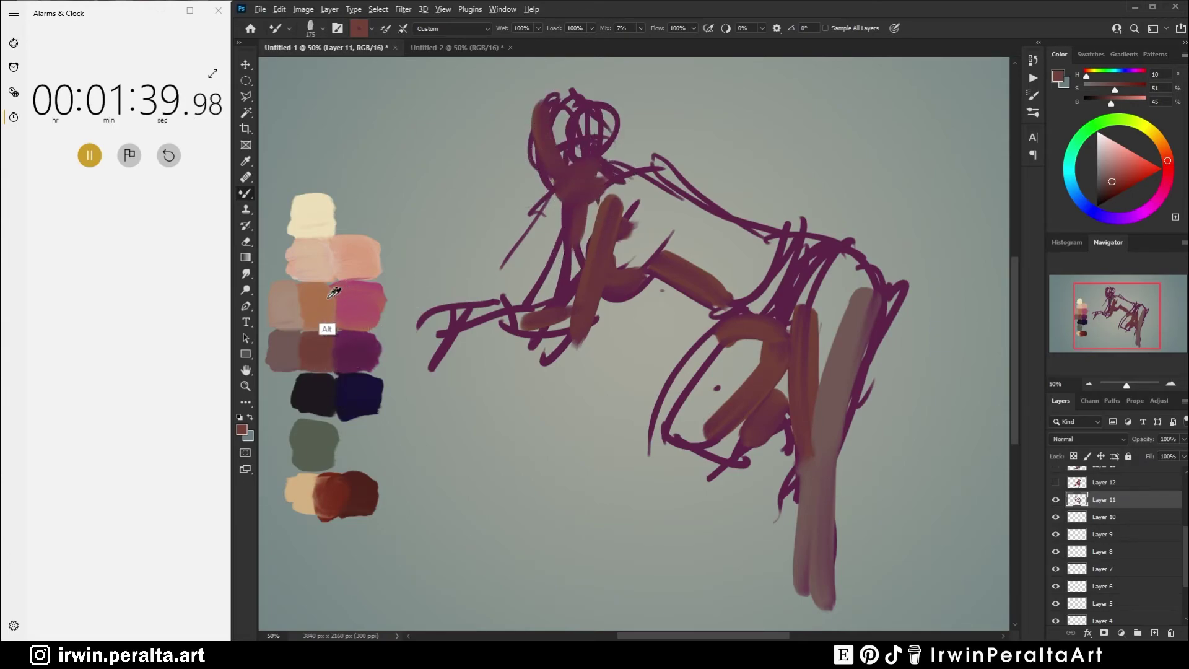
Step: Layer the palette's magenta pink over the belly, both thighs and the arms
alt+click(353, 294)
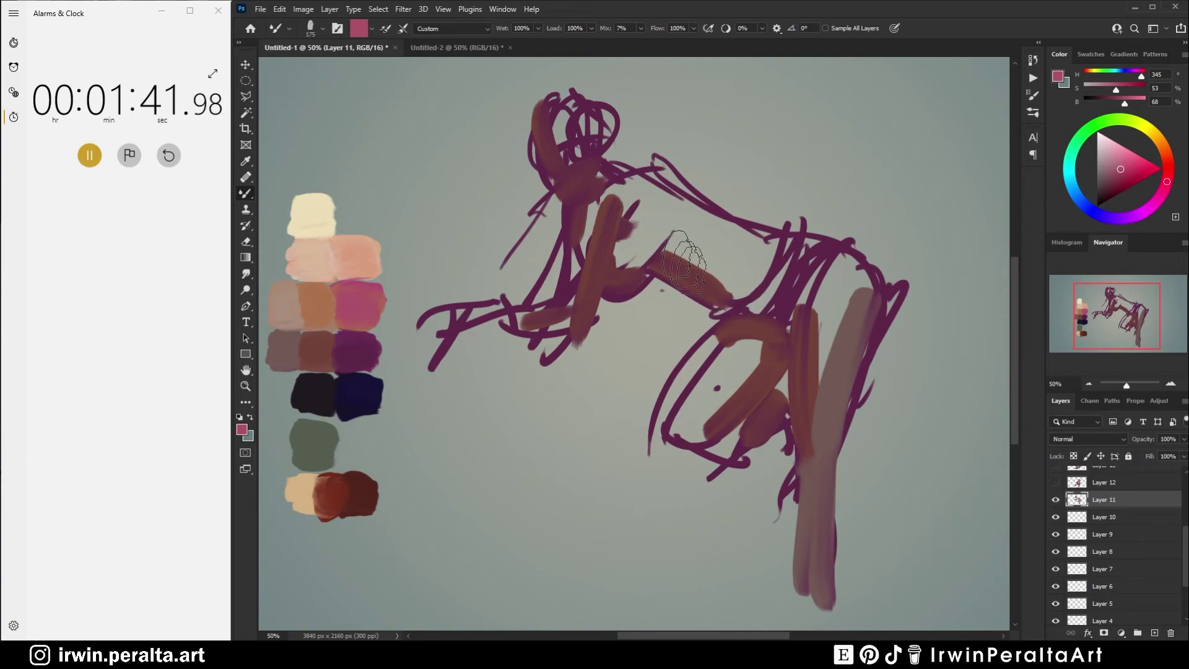
drag(672, 247, 753, 302)
mouse_move(797, 418)
mouse_down()
mouse_move(751, 416)
mouse_move(749, 393)
mouse_move(741, 419)
mouse_move(758, 437)
mouse_up()
drag(818, 375, 808, 502)
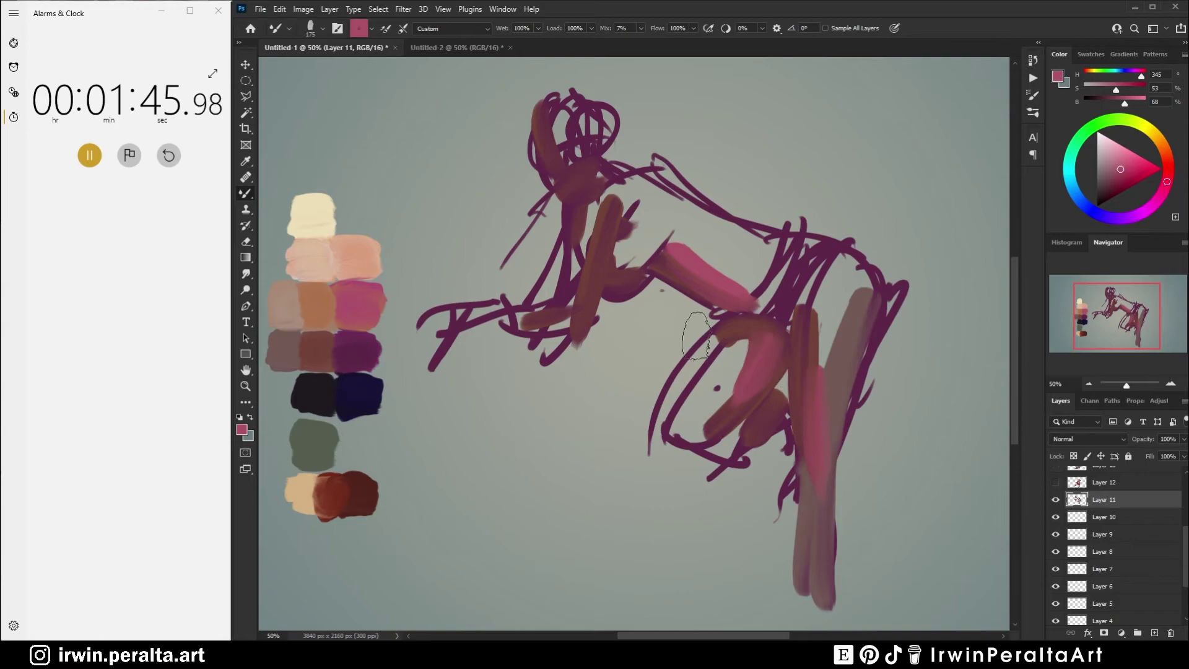
drag(613, 201, 573, 334)
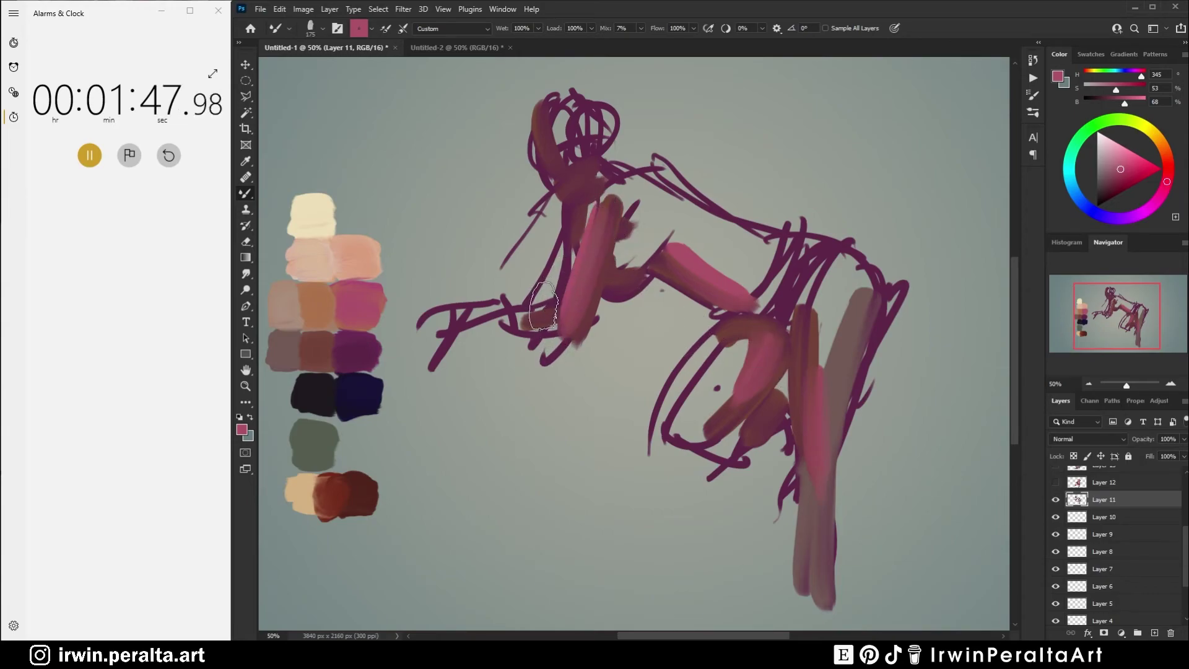
mouse_move(592, 275)
mouse_down()
mouse_move(511, 310)
mouse_move(561, 263)
mouse_up()
Step: Paint orange-brown midtones over the arms, reaching forearm and side of the belly
alt+click(333, 303)
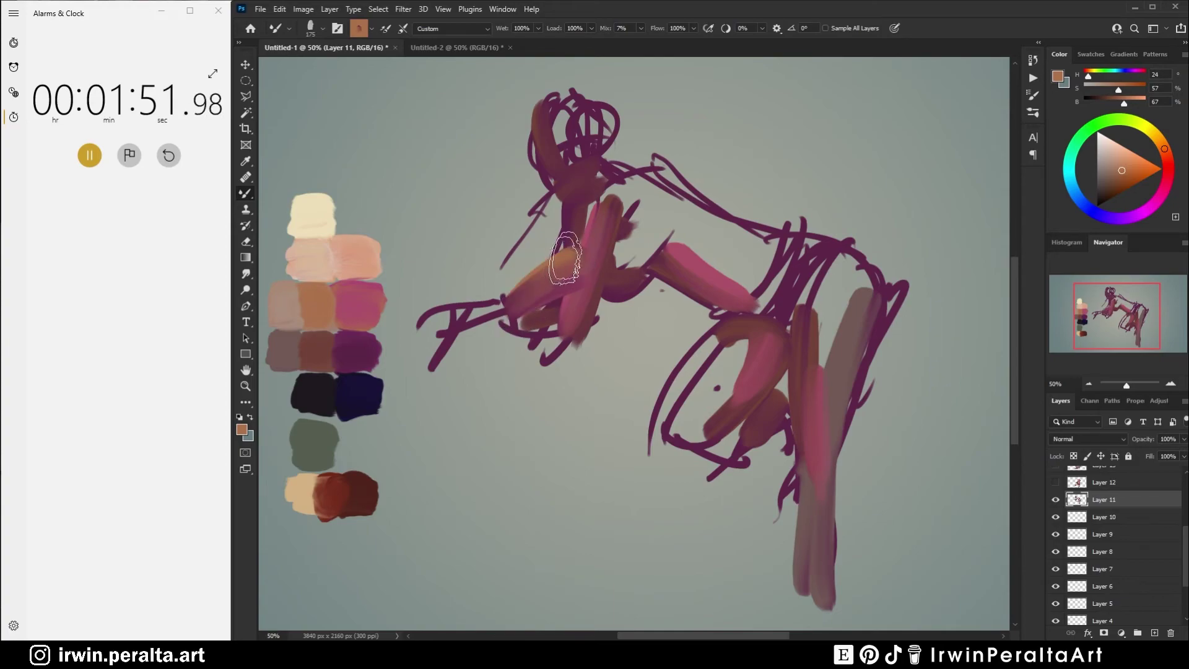
drag(589, 217, 533, 276)
drag(434, 338, 563, 304)
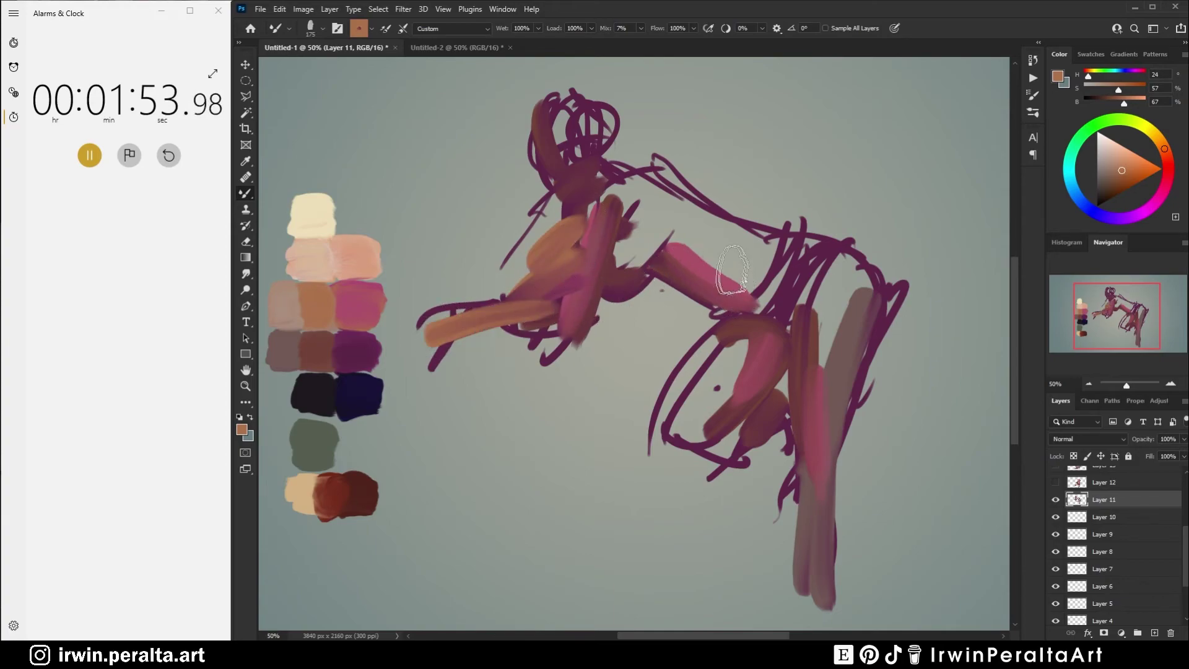
drag(678, 236, 768, 251)
drag(682, 260, 774, 291)
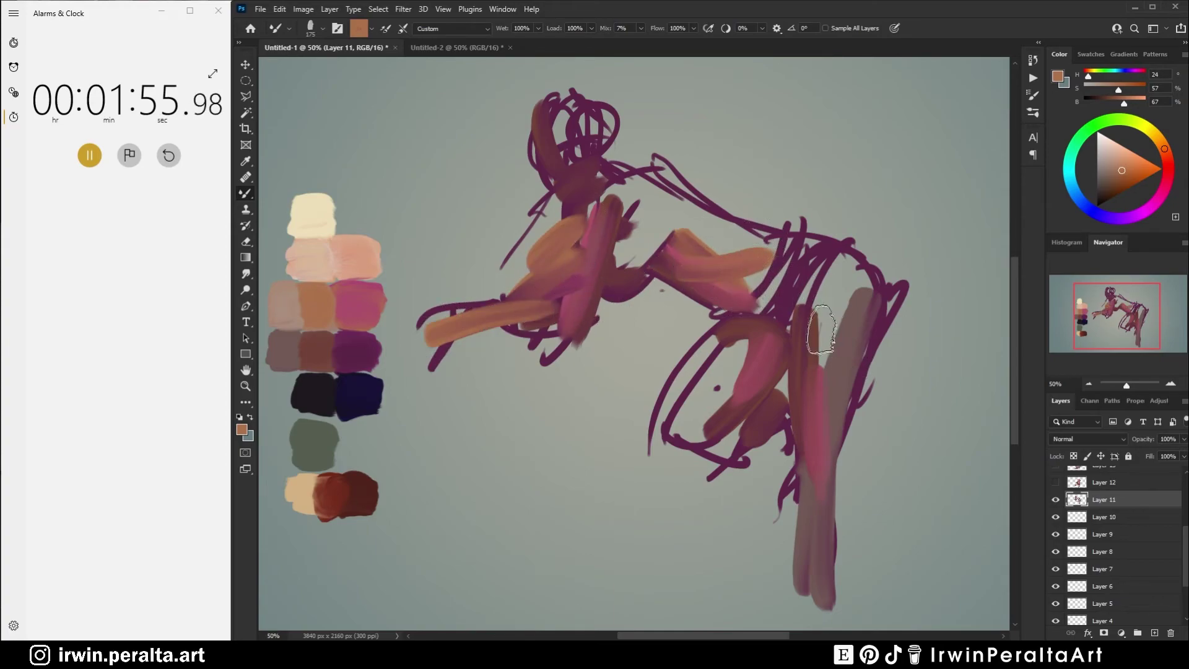
Step: Paint orange-brown midtones over the rear thigh, the bent front leg and the rear calf
mouse_move(817, 449)
mouse_down()
mouse_move(819, 288)
mouse_move(820, 397)
mouse_up()
mouse_move(740, 360)
mouse_down()
mouse_move(716, 382)
mouse_move(743, 346)
mouse_move(712, 427)
mouse_move(681, 434)
mouse_move(702, 453)
mouse_move(753, 432)
mouse_up()
drag(679, 429, 720, 365)
drag(828, 496, 831, 558)
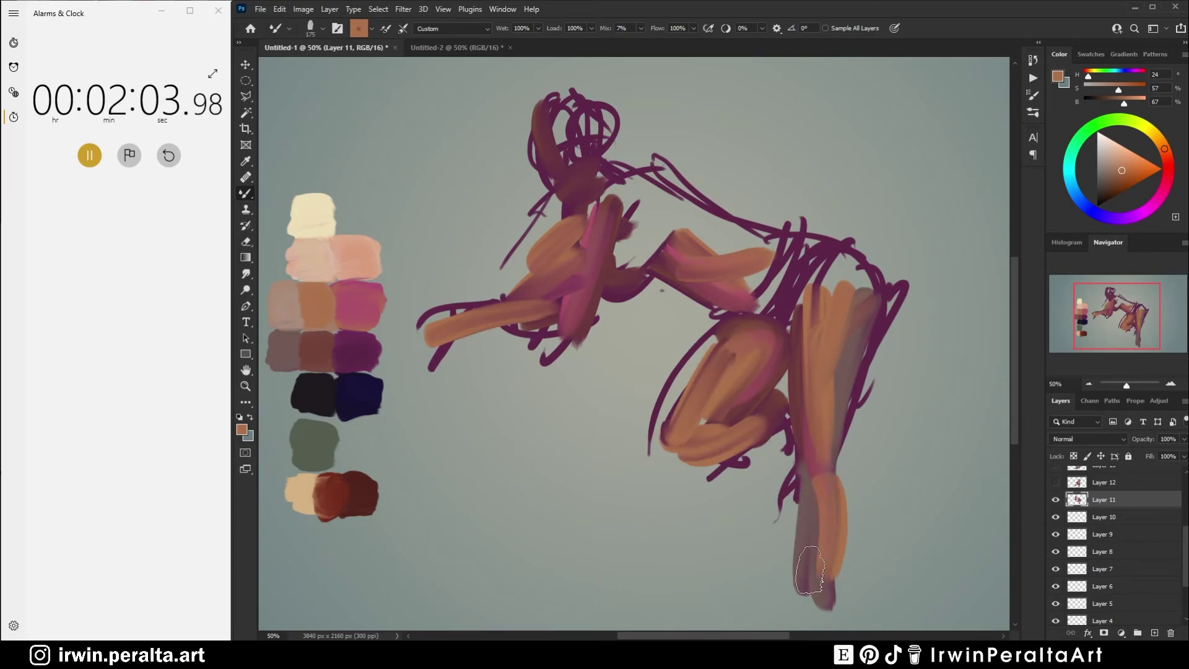
Step: Extend the orange-brown midtone over the side of the waist and along the back from the shoulder
drag(750, 279, 766, 285)
drag(612, 198, 789, 215)
Step: Block in the hair around the head with the palette's black and dark navy
alt+click(319, 405)
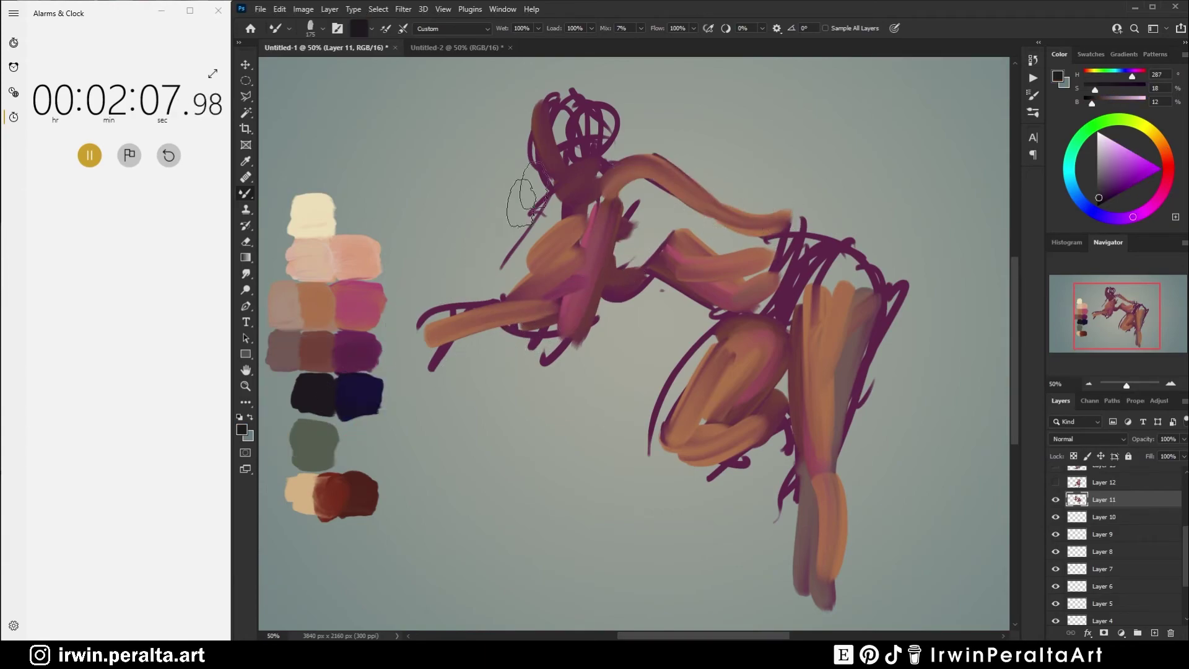
mouse_move(510, 117)
mouse_down()
mouse_move(517, 217)
mouse_move(545, 124)
mouse_move(524, 211)
mouse_move(545, 214)
mouse_move(537, 242)
mouse_up()
drag(493, 127, 509, 126)
mouse_move(592, 102)
mouse_down()
mouse_move(602, 142)
mouse_move(632, 155)
mouse_move(539, 106)
mouse_move(557, 80)
mouse_move(579, 90)
mouse_up()
alt+click(364, 396)
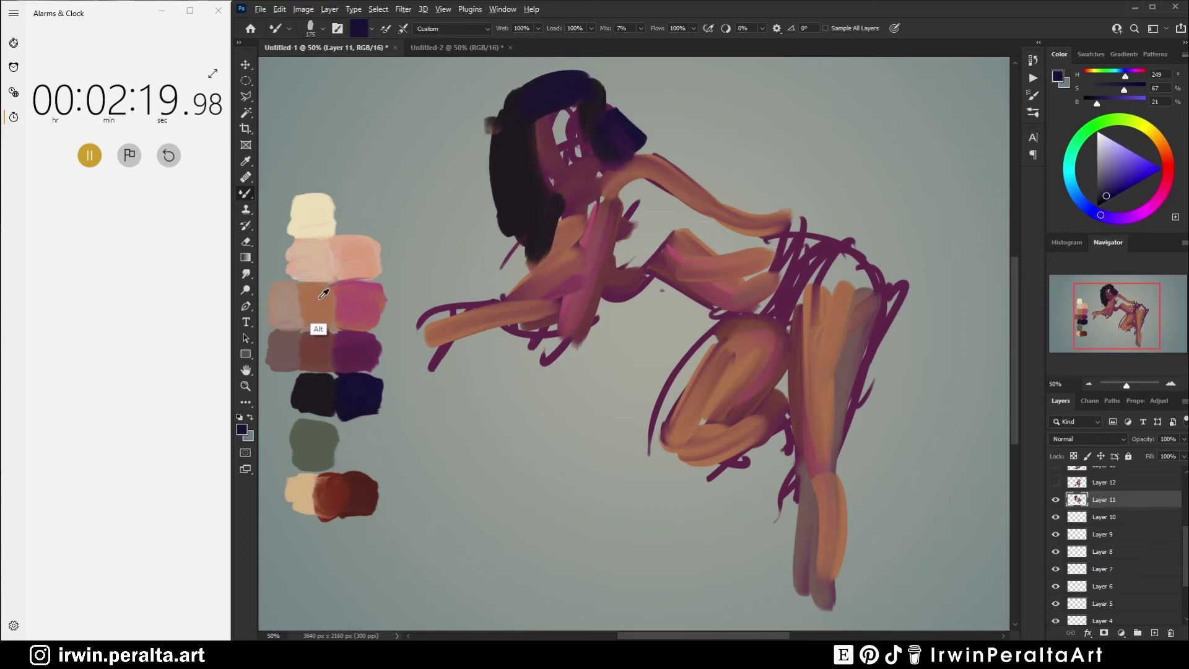
Step: Paint orange-brown over the breast, and layer salmon skin tone over the shoulder, upper arm, breast and reaching forearm
alt+click(358, 255)
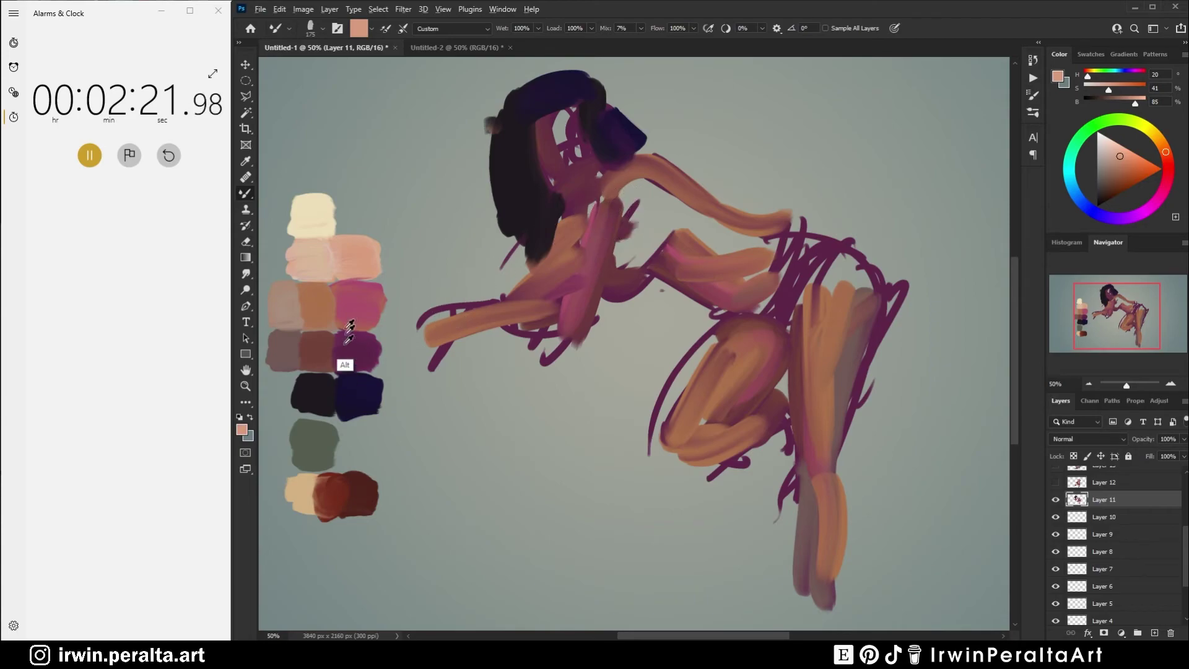
alt+click(317, 302)
mouse_move(619, 264)
mouse_down()
mouse_move(625, 232)
mouse_move(647, 216)
mouse_move(626, 260)
mouse_move(650, 273)
mouse_move(666, 205)
mouse_move(681, 242)
mouse_up()
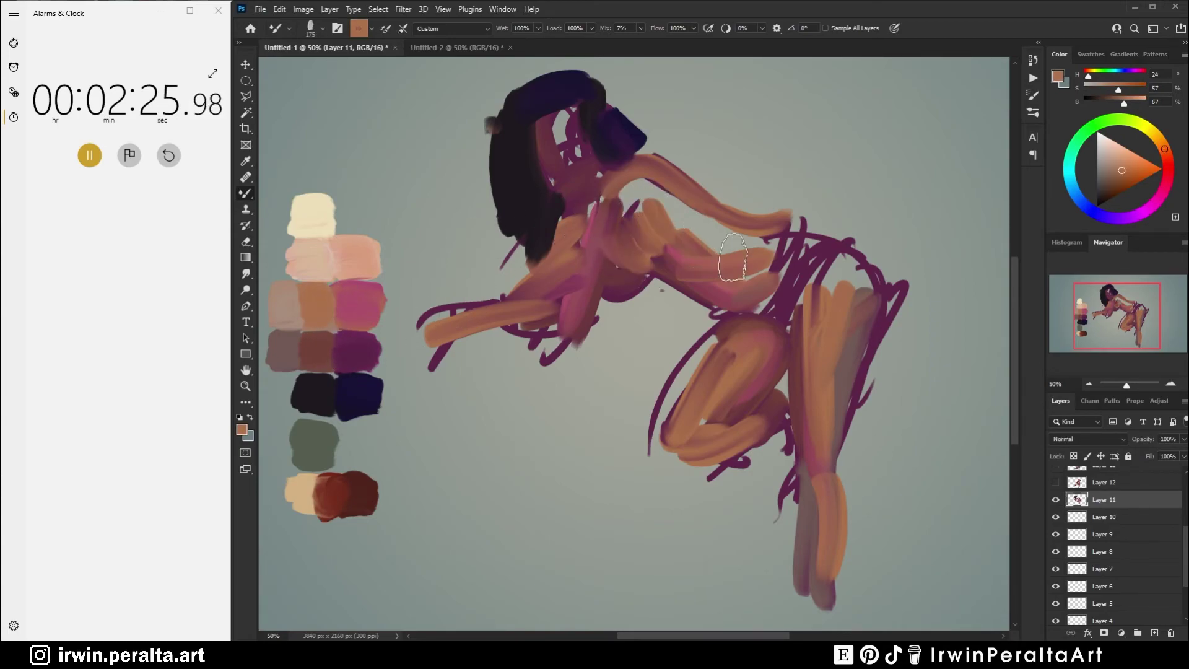
alt+click(353, 263)
mouse_move(658, 203)
mouse_down()
mouse_move(656, 213)
mouse_move(666, 204)
mouse_move(644, 189)
mouse_move(657, 185)
mouse_move(628, 181)
mouse_move(644, 180)
mouse_move(595, 204)
mouse_move(590, 192)
mouse_move(585, 235)
mouse_move(600, 204)
mouse_move(578, 312)
mouse_move(595, 208)
mouse_move(582, 257)
mouse_up()
mouse_move(577, 297)
mouse_down()
mouse_move(576, 273)
mouse_move(573, 322)
mouse_move(558, 254)
mouse_move(546, 302)
mouse_move(515, 301)
mouse_up()
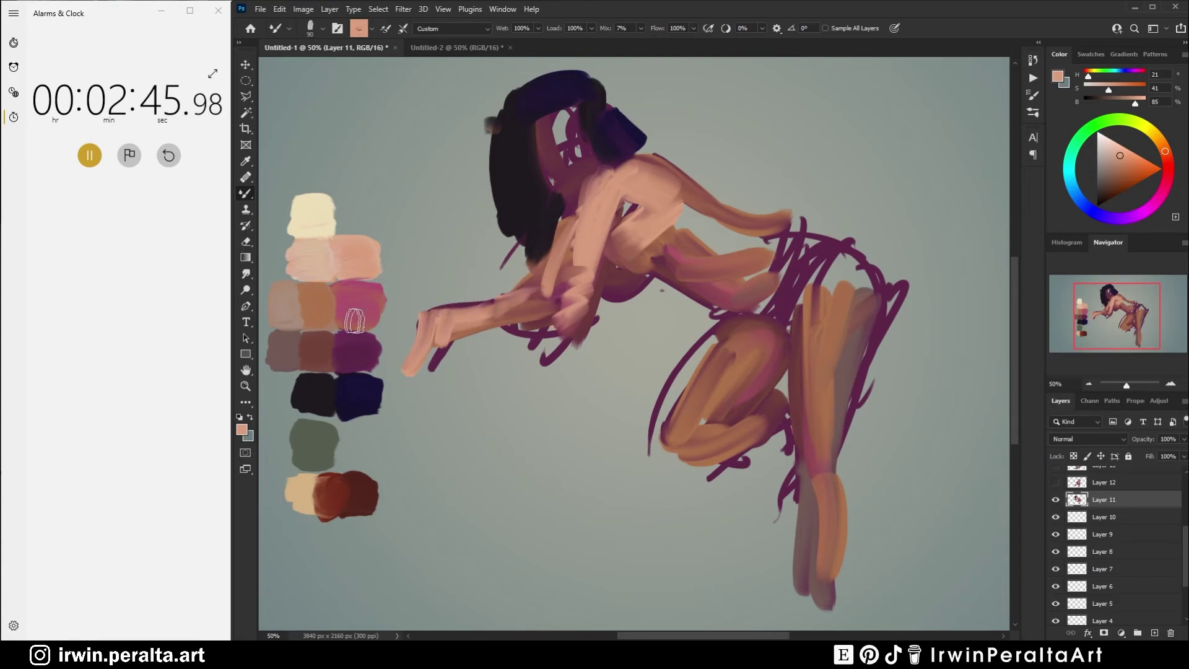
Step: Shade the reaching hand with the palette's purple and add magenta pink to the side of the torso
alt+click(366, 350)
drag(440, 321, 427, 350)
alt+click(346, 308)
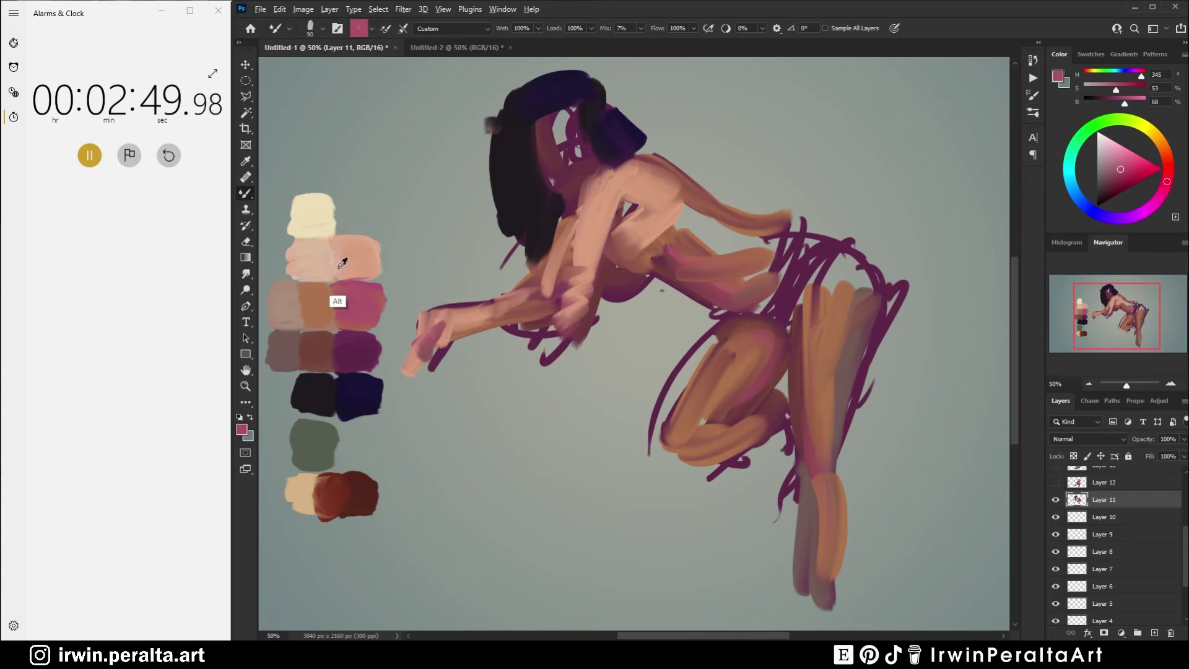
mouse_move(703, 233)
mouse_down()
mouse_move(683, 215)
mouse_move(707, 250)
mouse_move(686, 214)
mouse_move(723, 235)
mouse_move(692, 209)
mouse_move(701, 227)
mouse_move(772, 240)
mouse_move(754, 258)
mouse_move(760, 292)
mouse_move(768, 259)
mouse_move(760, 280)
mouse_move(752, 263)
mouse_move(735, 289)
mouse_move(707, 256)
mouse_move(732, 240)
mouse_move(685, 251)
mouse_move(703, 232)
mouse_up()
Step: Layer salmon skin tone over the torso, the rear thigh and the bent front thigh
alt+click(380, 257)
mouse_move(842, 298)
mouse_down()
mouse_move(849, 276)
mouse_move(830, 280)
mouse_move(827, 328)
mouse_move(834, 270)
mouse_move(850, 331)
mouse_move(831, 301)
mouse_move(829, 412)
mouse_move(849, 310)
mouse_move(825, 333)
mouse_move(842, 357)
mouse_move(818, 417)
mouse_move(845, 327)
mouse_move(795, 423)
mouse_up()
mouse_move(766, 339)
mouse_down()
mouse_move(718, 350)
mouse_move(741, 331)
mouse_move(751, 339)
mouse_move(714, 348)
mouse_move(767, 341)
mouse_move(697, 419)
mouse_move(715, 363)
mouse_move(676, 426)
mouse_move(711, 351)
mouse_move(674, 408)
mouse_move(674, 432)
mouse_move(743, 438)
mouse_up()
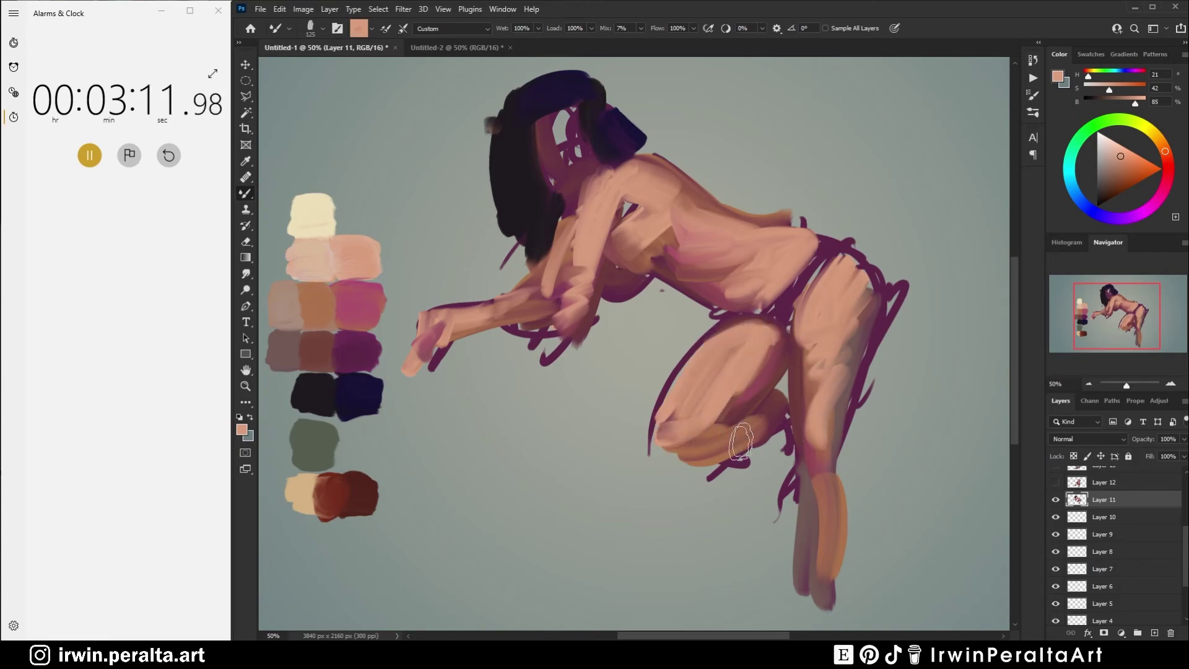
Step: Shade the bent knee grey-brown, and paint the folded lower leg with salmon and magenta pink
alt+click(284, 350)
mouse_move(655, 447)
mouse_down()
mouse_move(700, 455)
mouse_move(656, 461)
mouse_move(689, 424)
mouse_move(718, 455)
mouse_move(758, 412)
mouse_move(752, 433)
mouse_up()
alt+click(361, 256)
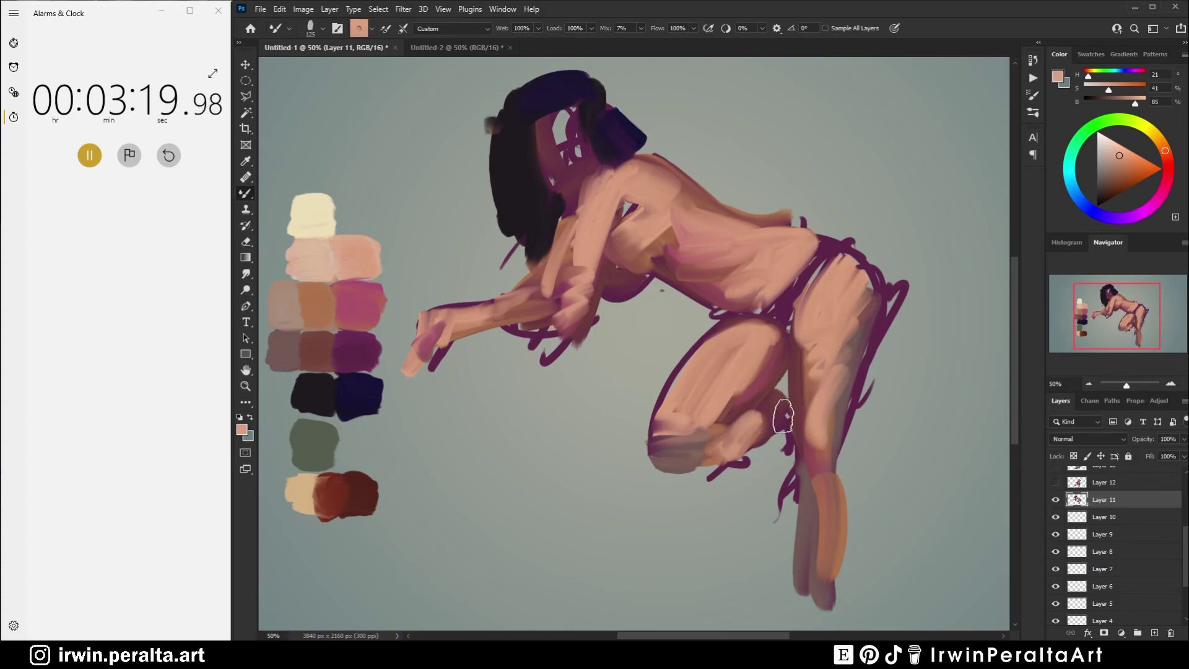
alt+click(353, 381)
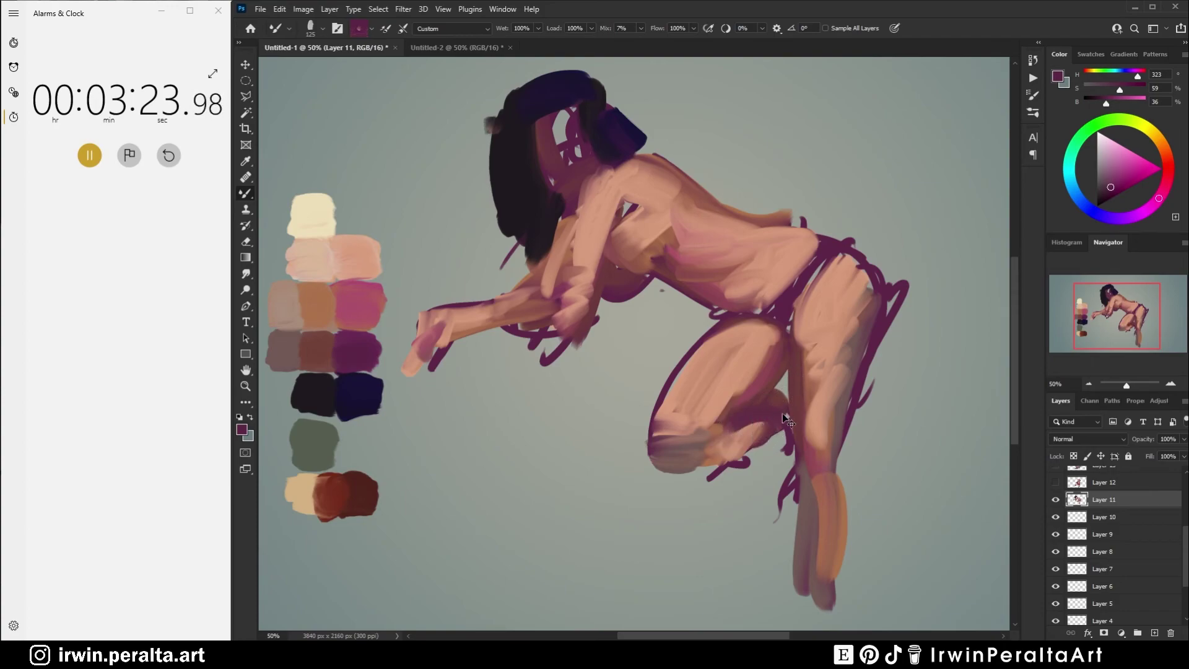
alt+click(372, 304)
mouse_move(734, 416)
mouse_down()
mouse_move(785, 402)
mouse_move(782, 444)
mouse_up()
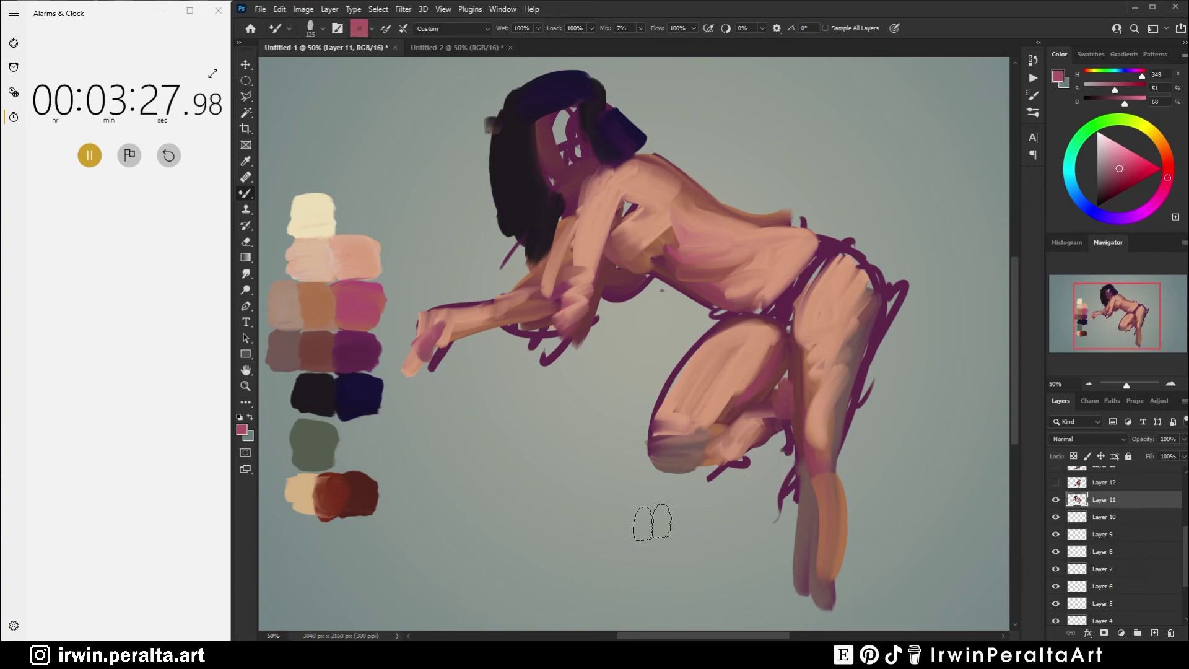
Step: Paint the bikini bottom, the strap across the ribs and the lower edge of the top in dark red-brown
alt+click(370, 499)
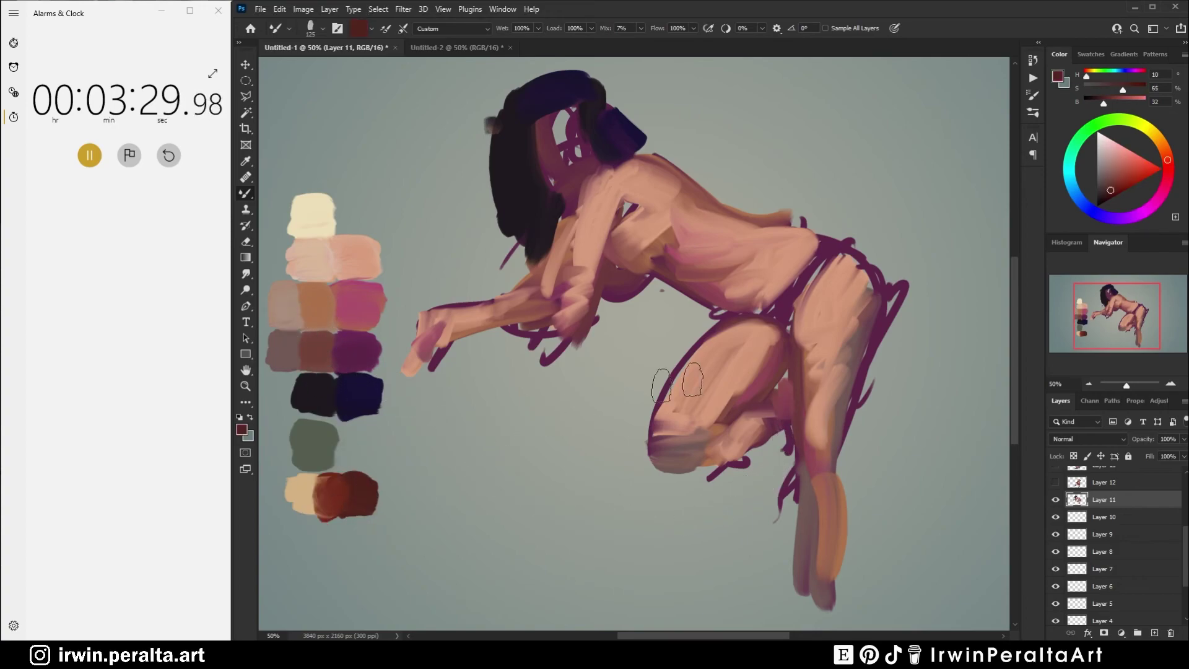
mouse_move(780, 316)
mouse_down()
mouse_move(787, 342)
mouse_move(839, 262)
mouse_move(806, 292)
mouse_move(788, 335)
mouse_move(854, 253)
mouse_move(795, 299)
mouse_move(818, 245)
mouse_up()
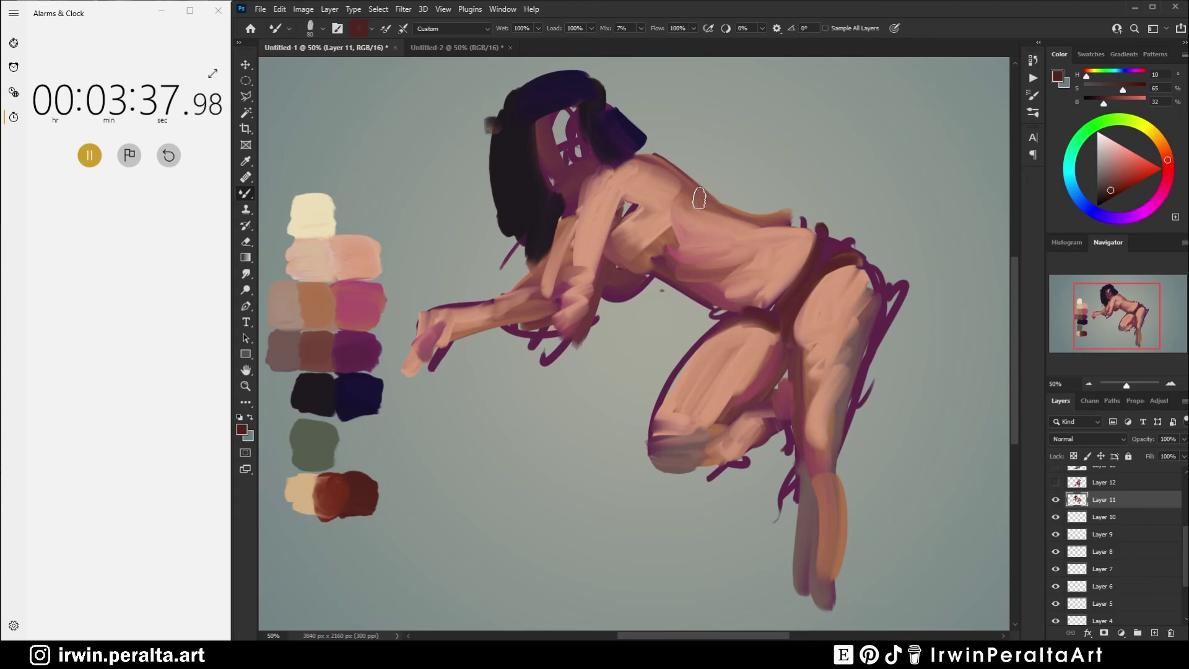
drag(700, 198, 680, 249)
drag(615, 226, 699, 196)
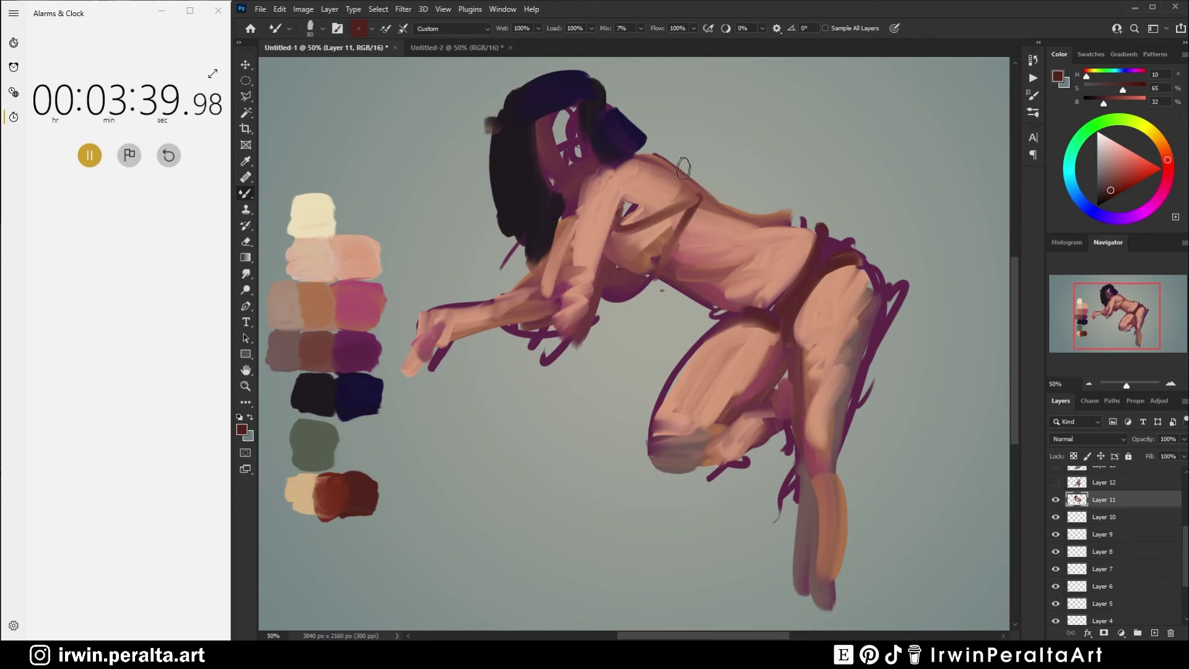
mouse_move(611, 251)
mouse_down()
mouse_move(658, 250)
mouse_move(608, 297)
mouse_move(653, 250)
mouse_up()
Step: Fill the face with salmon skin tone and shade its far side with magenta pink
alt+click(370, 271)
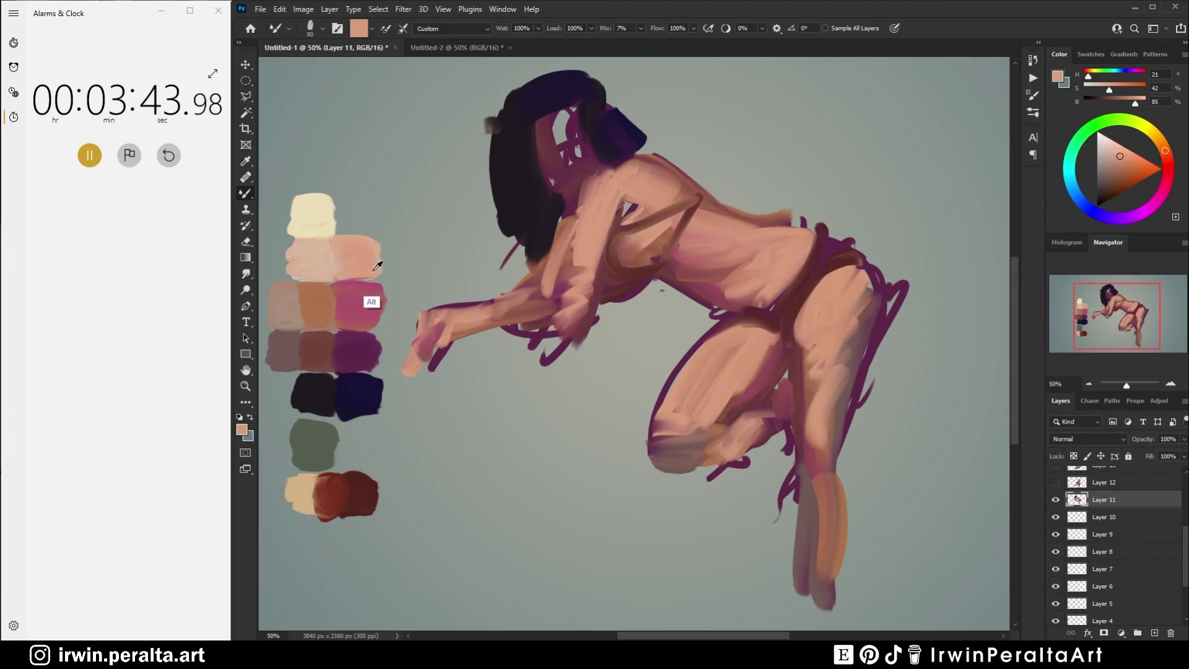
alt+click(318, 314)
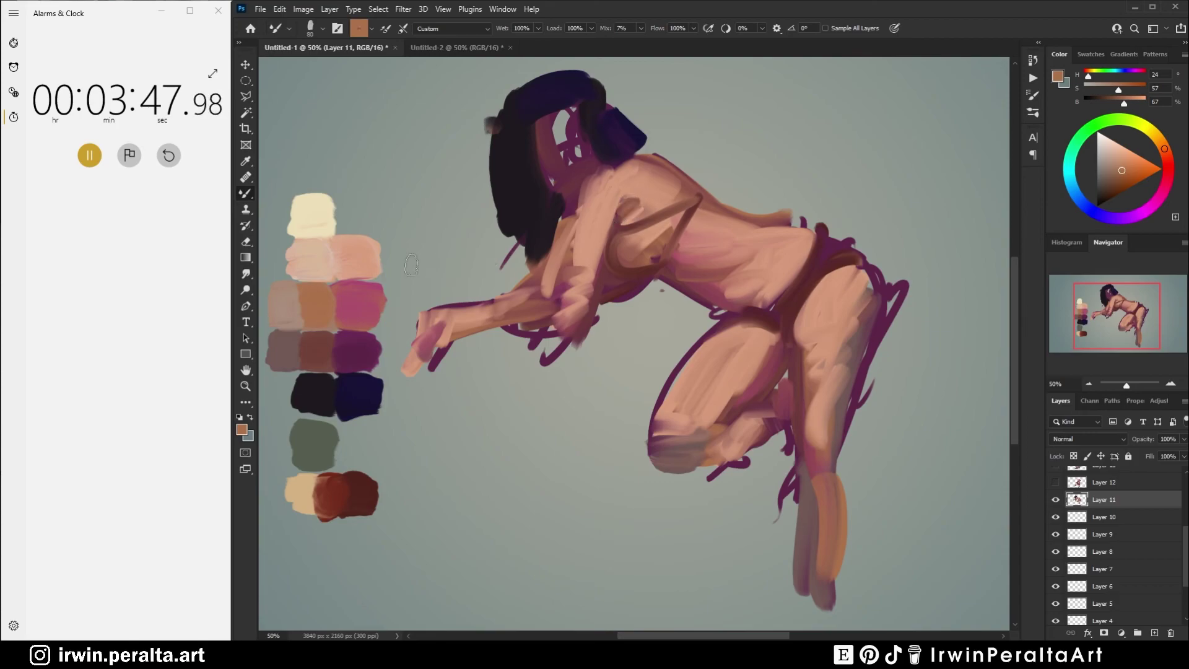
alt+click(368, 260)
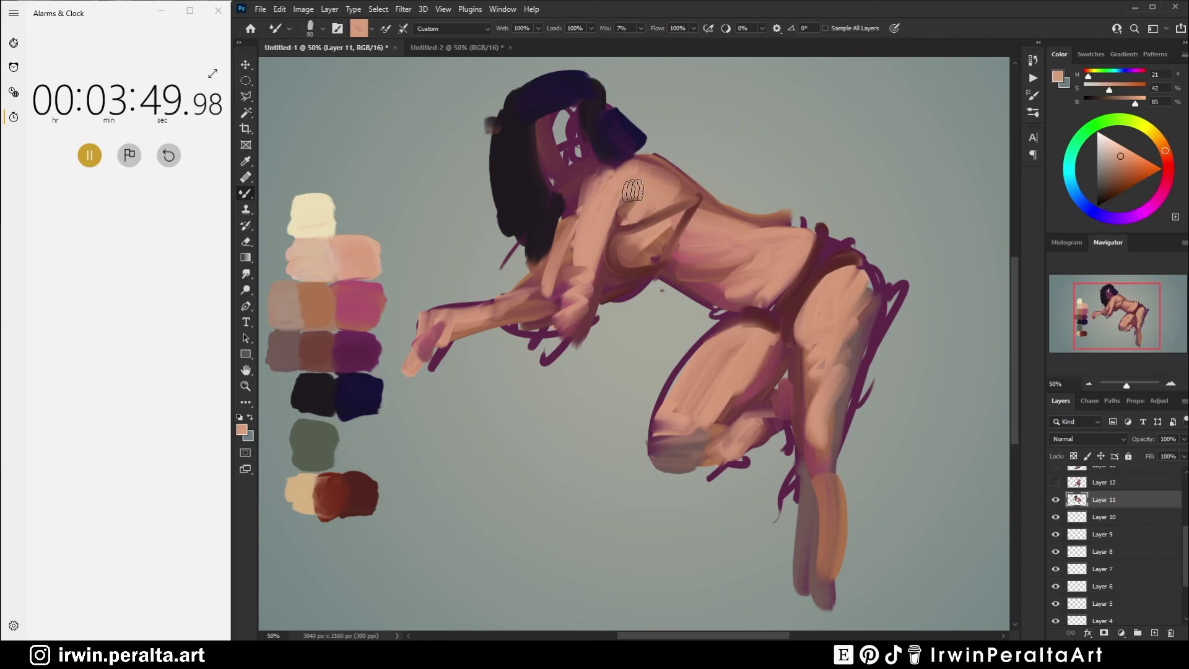
mouse_move(563, 110)
mouse_down()
mouse_move(573, 112)
mouse_move(551, 148)
mouse_move(569, 144)
mouse_move(572, 171)
mouse_move(589, 149)
mouse_move(540, 174)
mouse_move(533, 116)
mouse_up()
alt+click(376, 304)
Step: Extend the black hair beside the neck and soften its outer contour with sampled background grey
alt+click(522, 155)
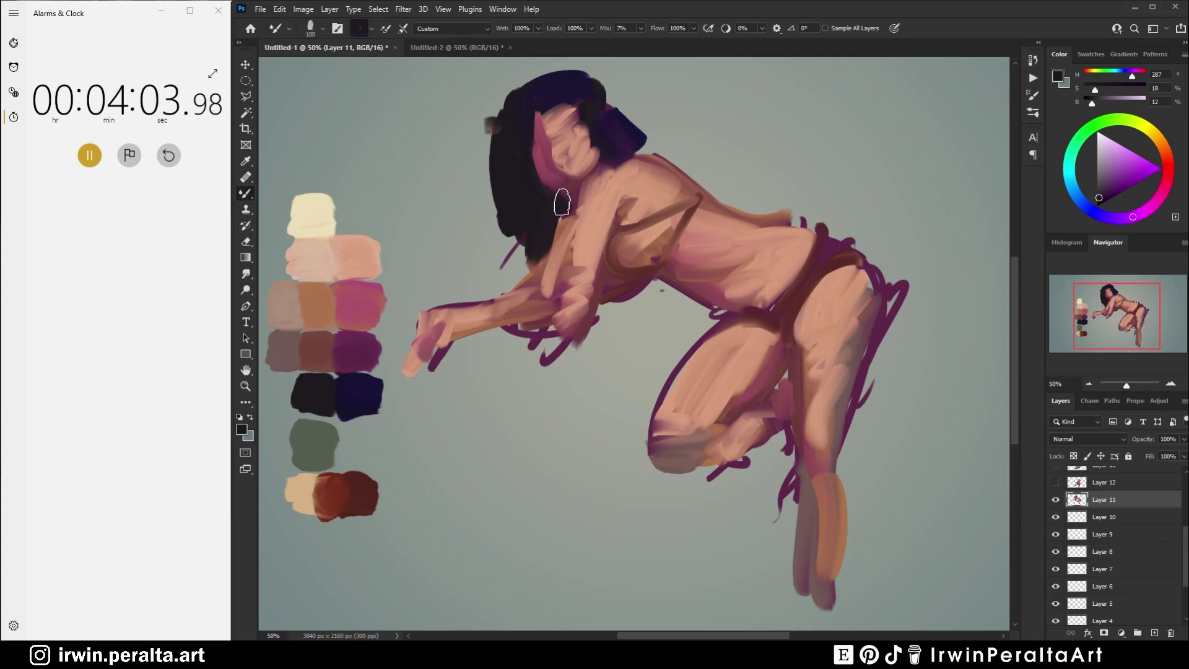
mouse_move(563, 192)
mouse_down()
mouse_move(541, 218)
mouse_move(564, 221)
mouse_move(565, 212)
mouse_move(545, 243)
mouse_move(555, 226)
mouse_move(529, 244)
mouse_move(549, 232)
mouse_move(516, 280)
mouse_move(532, 258)
mouse_move(529, 284)
mouse_move(561, 252)
mouse_move(523, 254)
mouse_move(542, 265)
mouse_move(556, 222)
mouse_move(531, 234)
mouse_up()
alt+click(503, 265)
alt+click(481, 202)
mouse_move(495, 191)
mouse_down()
mouse_move(512, 243)
mouse_move(497, 234)
mouse_up()
mouse_move(519, 96)
mouse_down()
mouse_move(513, 127)
mouse_move(484, 150)
mouse_move(555, 78)
mouse_move(498, 106)
mouse_up()
mouse_move(599, 88)
mouse_down()
mouse_move(632, 143)
mouse_move(568, 149)
mouse_up()
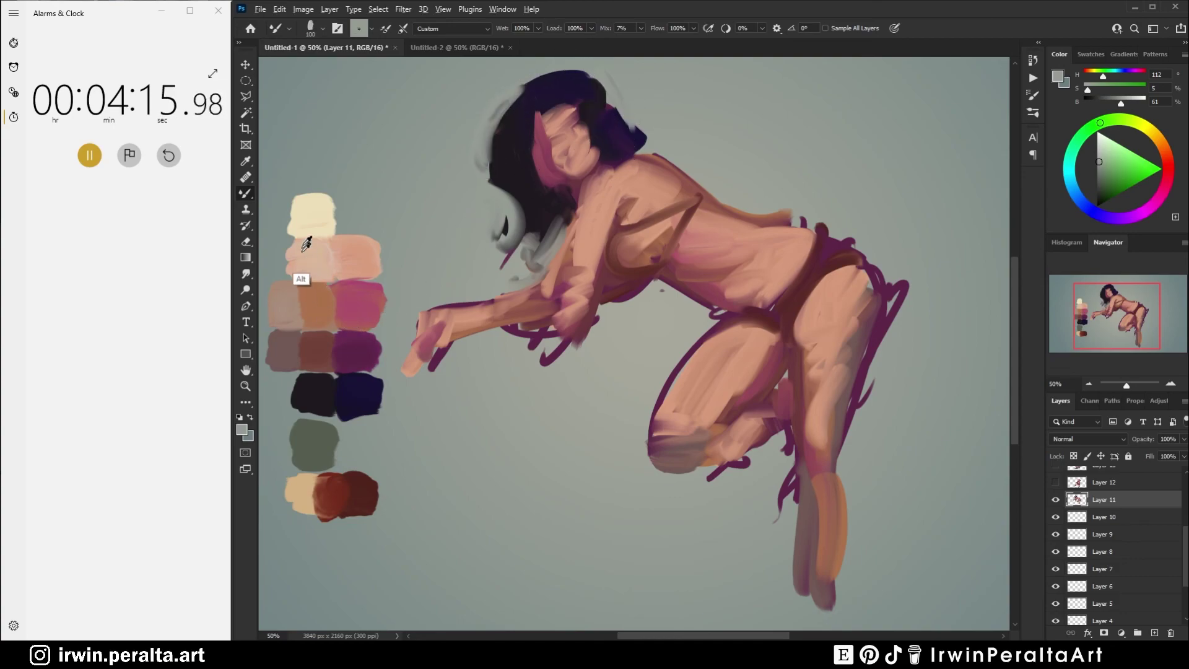
Step: Paint cream highlights on the forehead, shoulder, upper arm, ribs, belly, both thighs and the reaching hand
alt+click(321, 215)
mouse_move(621, 172)
mouse_down()
mouse_move(635, 176)
mouse_move(601, 176)
mouse_up()
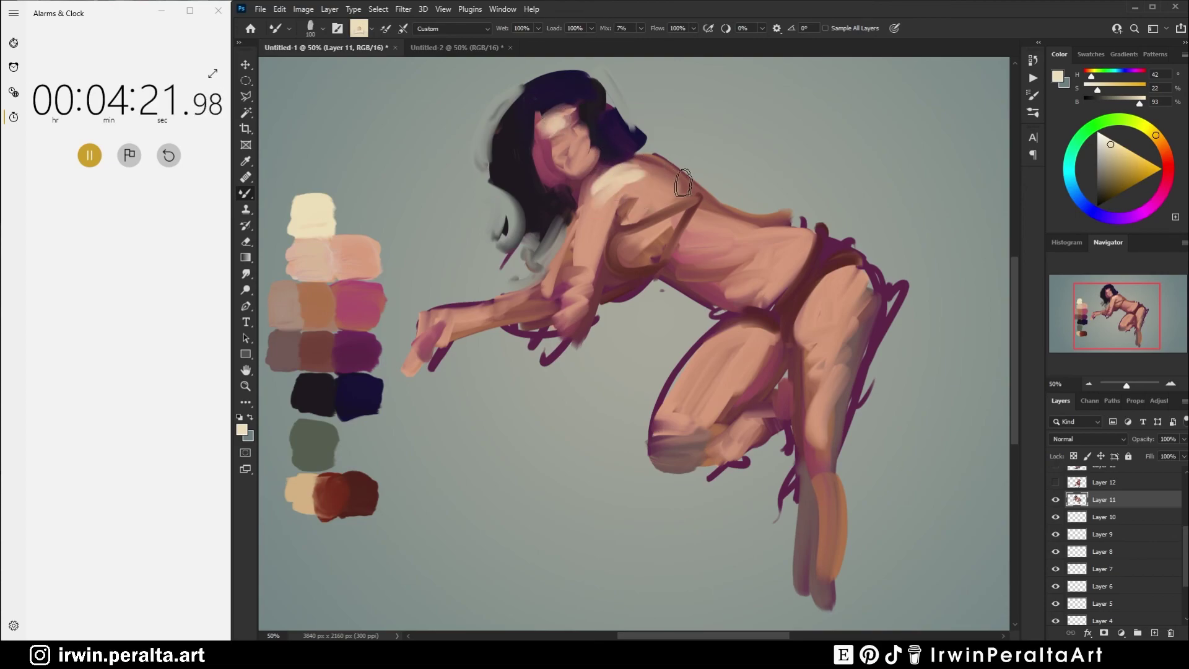
drag(663, 180, 657, 211)
drag(597, 185, 589, 254)
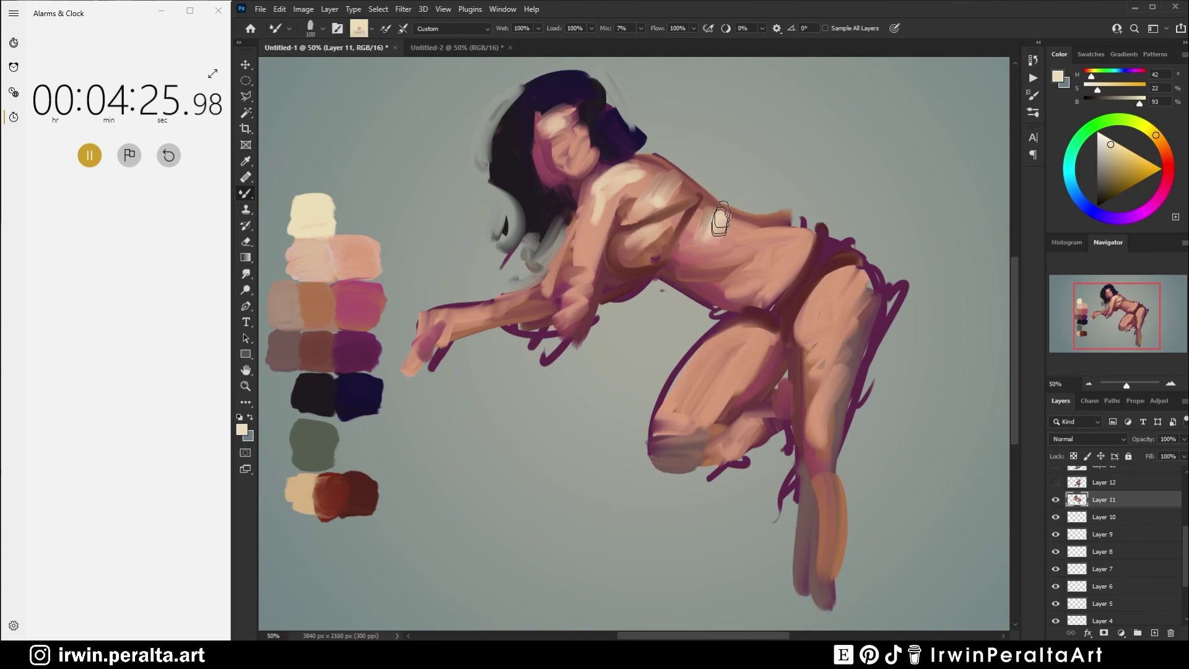
mouse_move(718, 228)
mouse_down()
mouse_move(796, 241)
mouse_move(742, 283)
mouse_move(861, 276)
mouse_move(849, 267)
mouse_move(838, 313)
mouse_move(749, 330)
mouse_move(715, 358)
mouse_move(752, 336)
mouse_up()
mouse_move(436, 339)
mouse_down()
mouse_move(470, 302)
mouse_move(405, 365)
mouse_up()
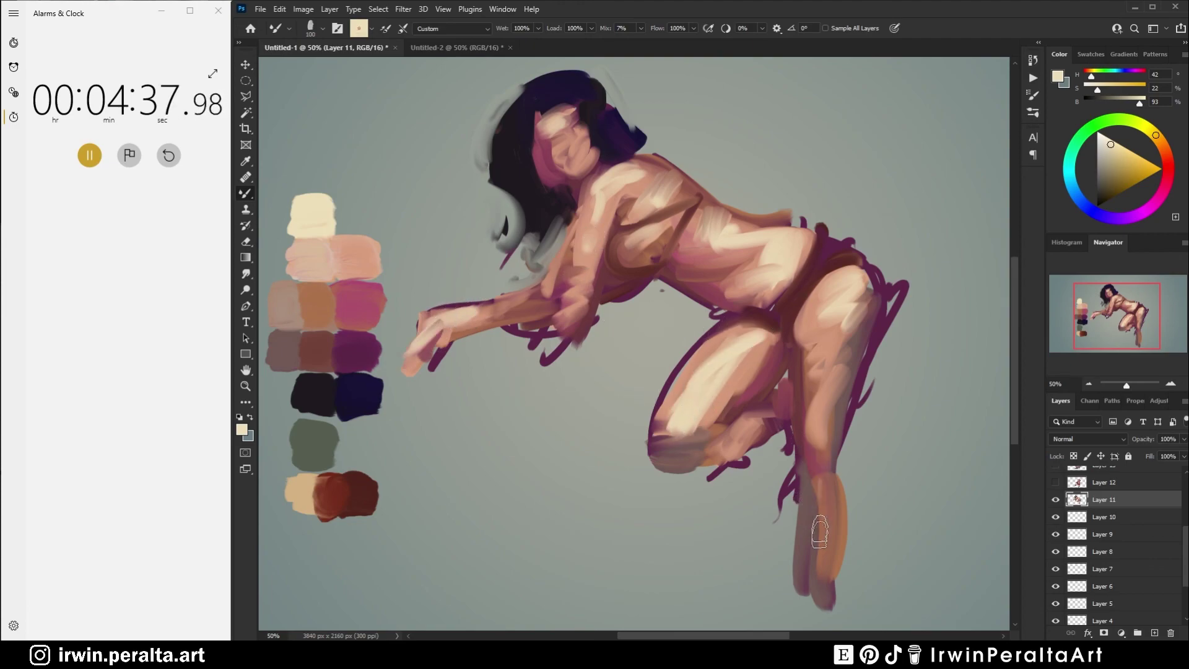
Step: Trim the rear calf and outer thigh with background grey, and line the thigh's outer edge with magenta pink
alt+click(776, 520)
mouse_move(780, 495)
mouse_down()
mouse_move(788, 447)
mouse_move(804, 610)
mouse_up()
alt+click(874, 560)
drag(864, 503, 857, 439)
drag(896, 259, 856, 424)
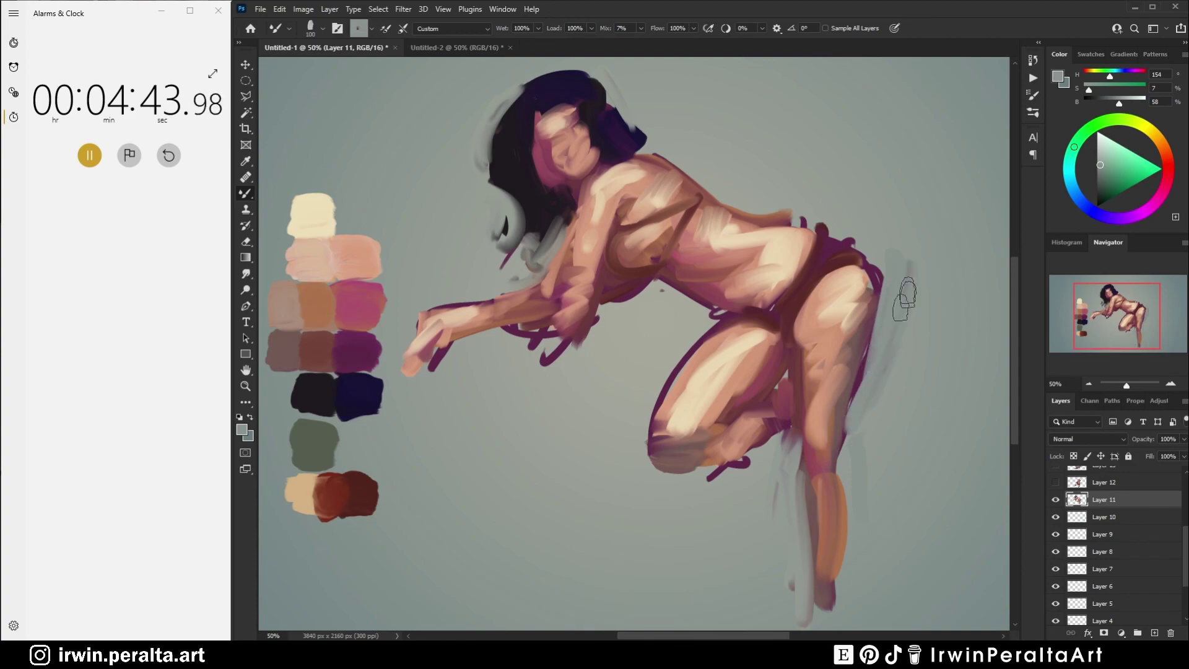
mouse_move(876, 235)
mouse_down()
mouse_move(884, 276)
mouse_move(864, 378)
mouse_up()
alt+click(371, 322)
drag(876, 290, 850, 408)
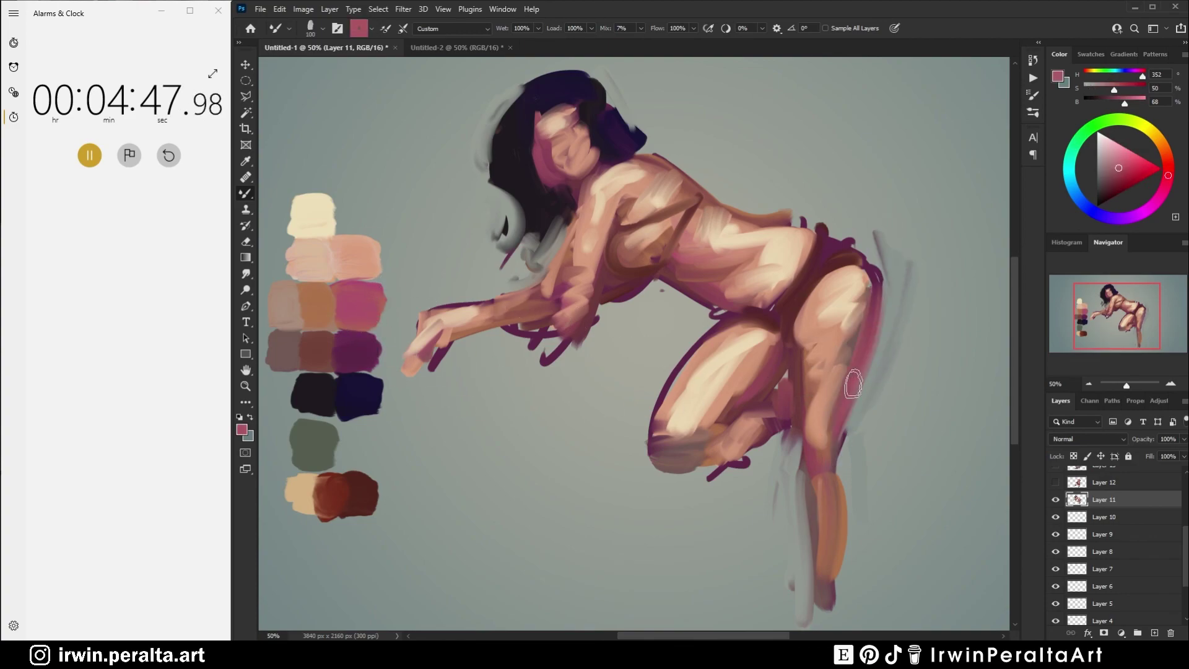
Step: Clean up below the chest and arms with background grey, and brush the palette's dark green under the reaching forearm
alt+click(644, 294)
mouse_move(614, 298)
mouse_down()
mouse_move(642, 320)
mouse_move(593, 349)
mouse_move(536, 337)
mouse_move(489, 348)
mouse_move(530, 363)
mouse_move(532, 381)
mouse_up()
alt+click(316, 441)
mouse_move(449, 358)
mouse_down()
mouse_move(471, 340)
mouse_move(539, 329)
mouse_move(542, 345)
mouse_move(581, 353)
mouse_up()
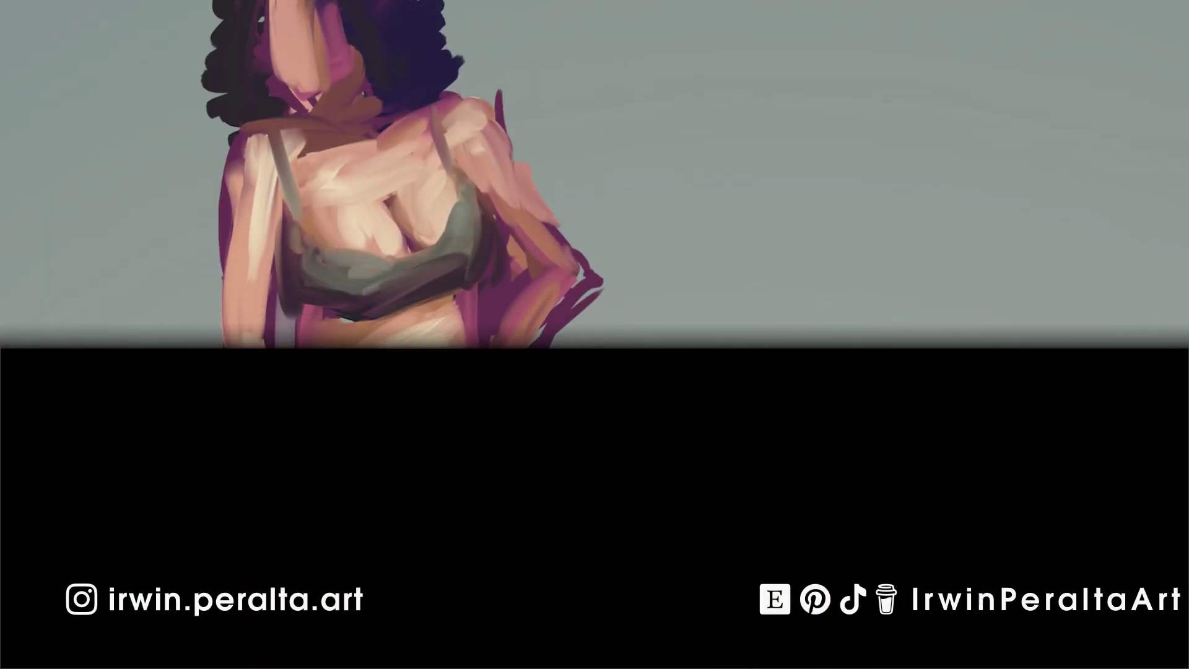